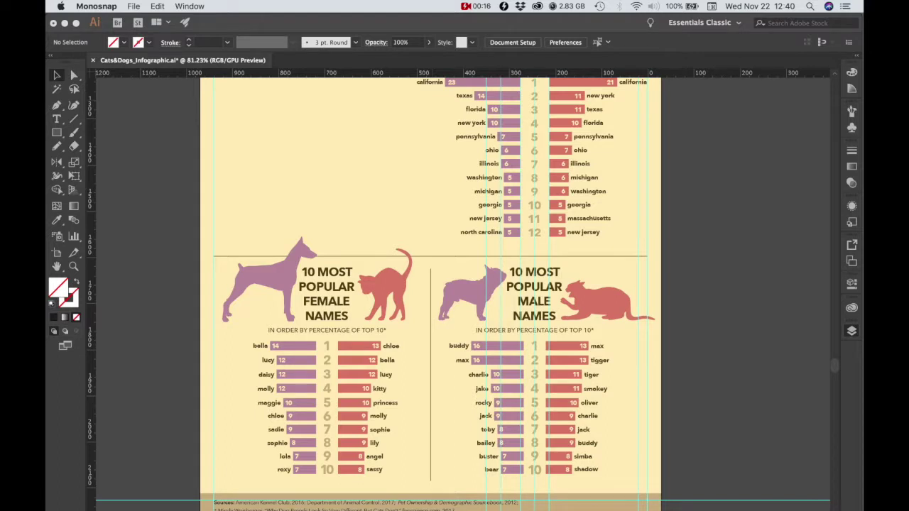
pyautogui.scroll(3, 430, 284)
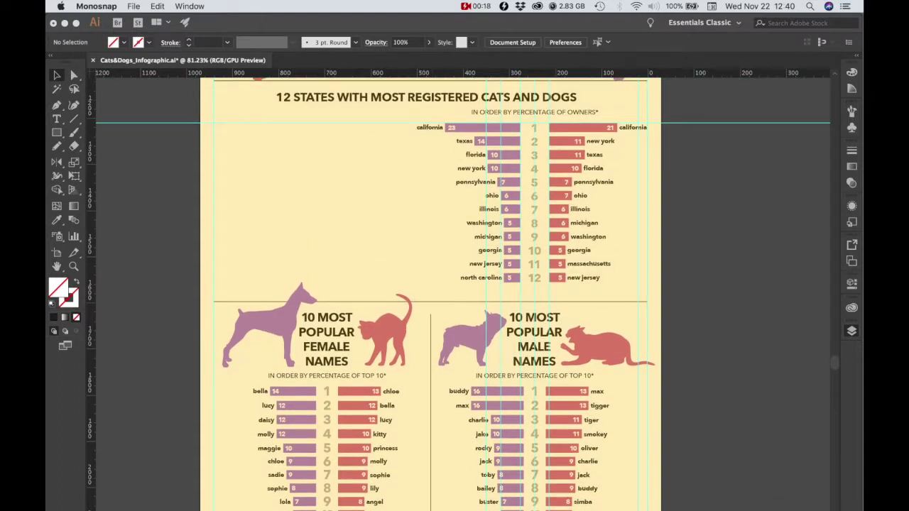
pyautogui.scroll(4, 430, 284)
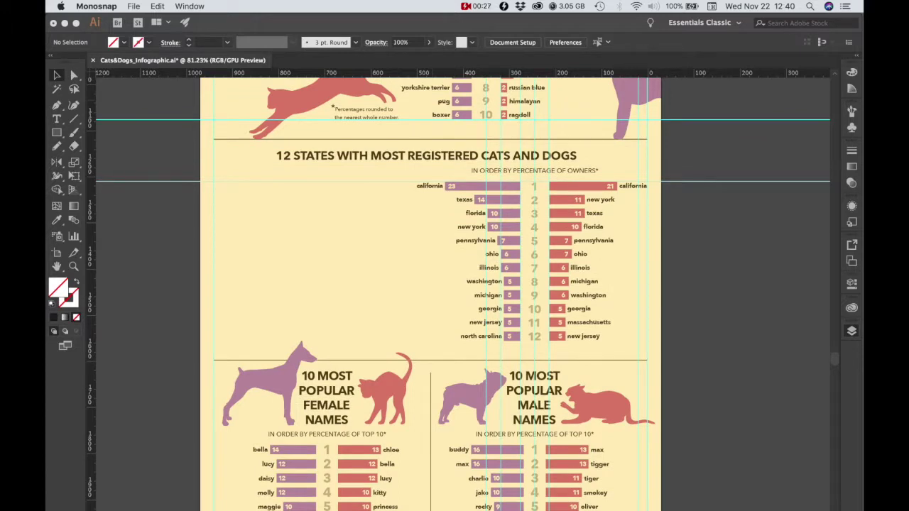
pyautogui.scroll(7, 430, 284)
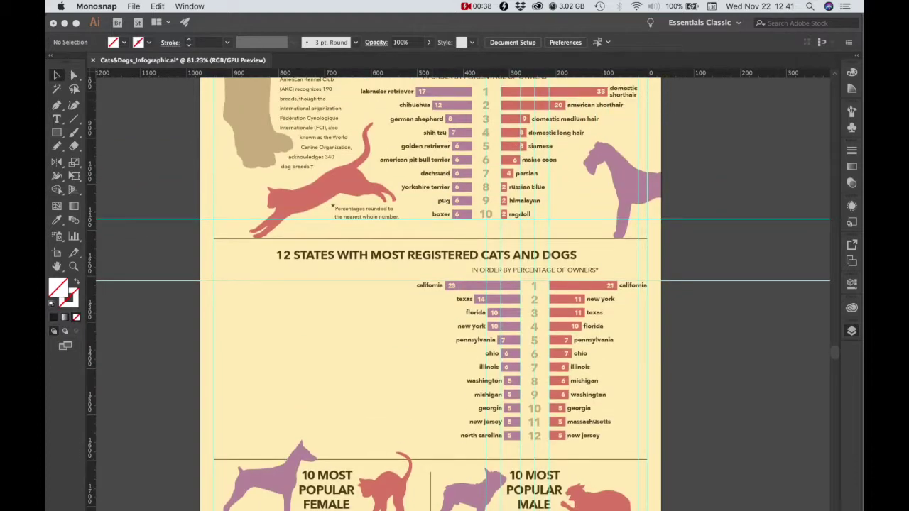
pyautogui.scroll(-5, 457, 293)
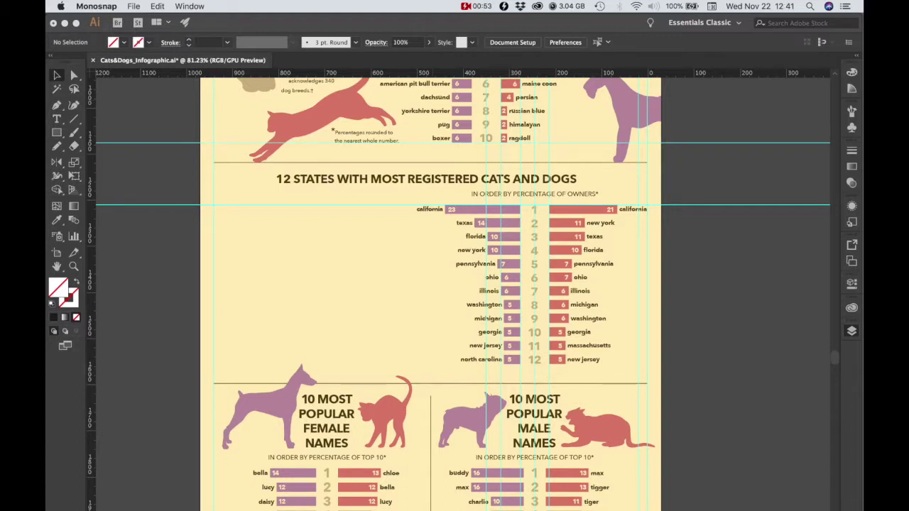
# Step: Lock the artwork layer and add a new layer named map above it
pyautogui.press('super+Tab')
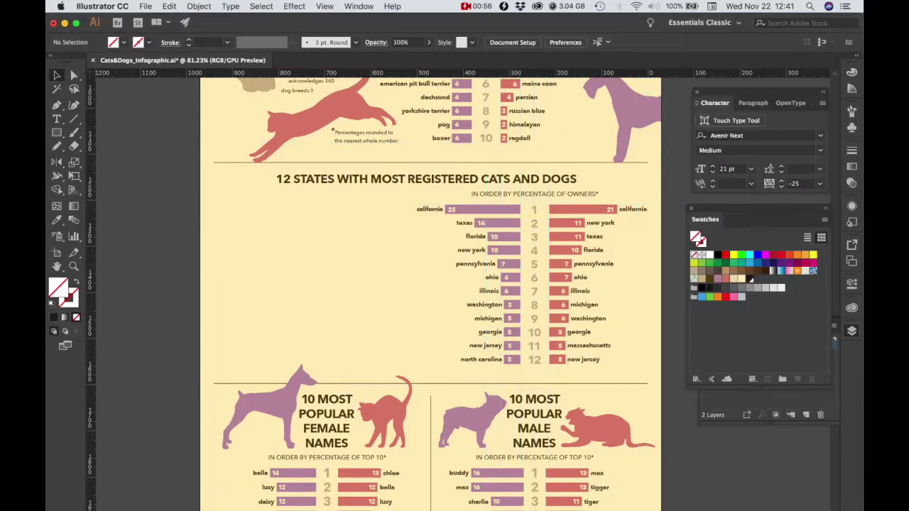
pyautogui.press('F7')
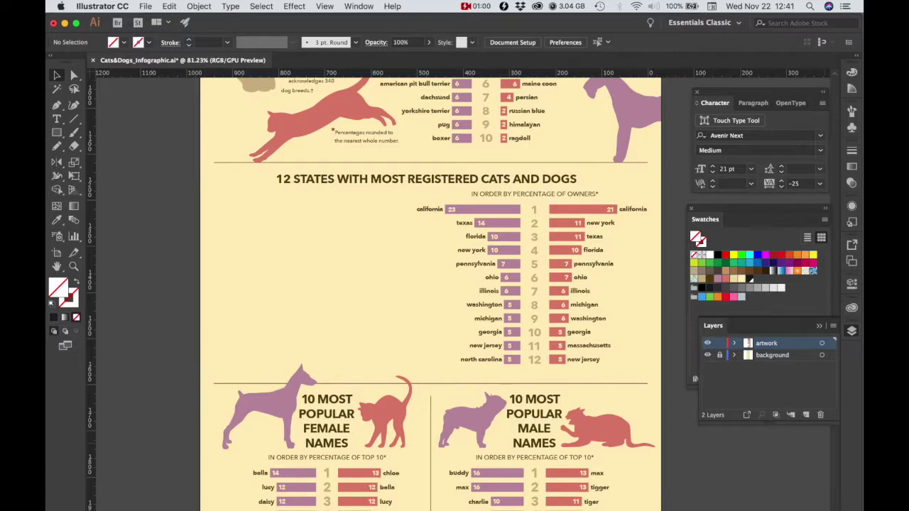
pyautogui.click(719, 342)
pyautogui.click(806, 415)
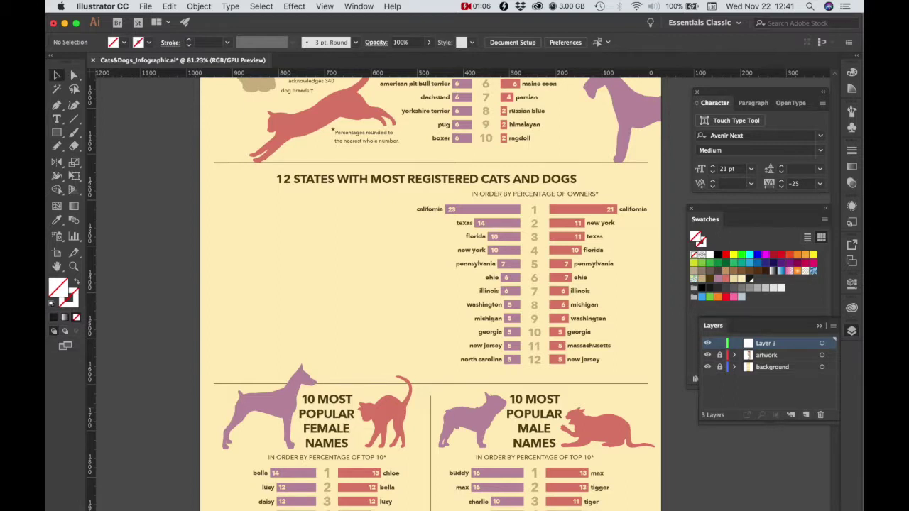
pyautogui.doubleClick(765, 343)
pyautogui.write('map')
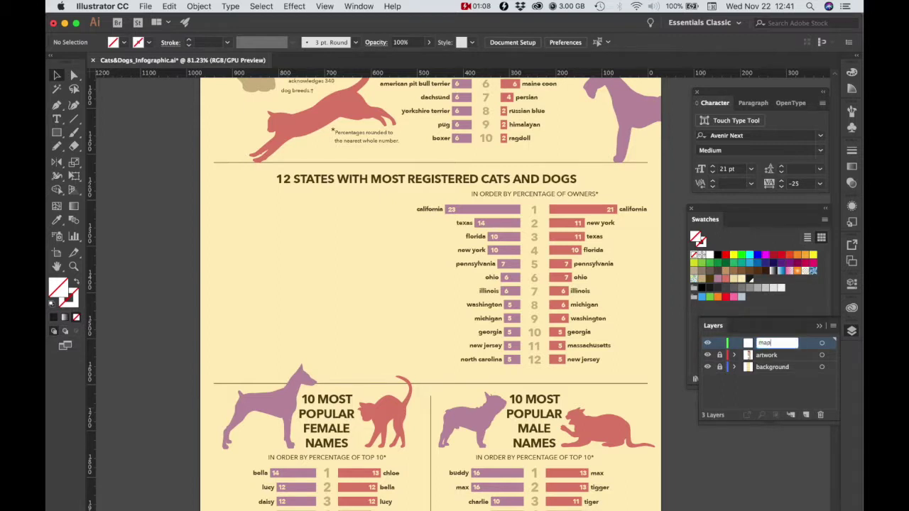
pyautogui.press('Return')
# Step: Open the file state outline usa.ai from the vector_art folder inside Resources
pyautogui.click(145, 6)
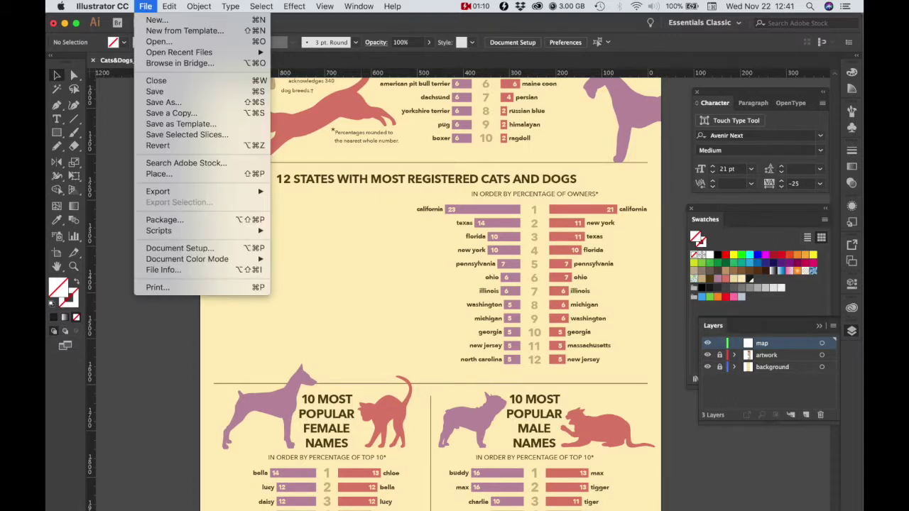
pyautogui.click(159, 42)
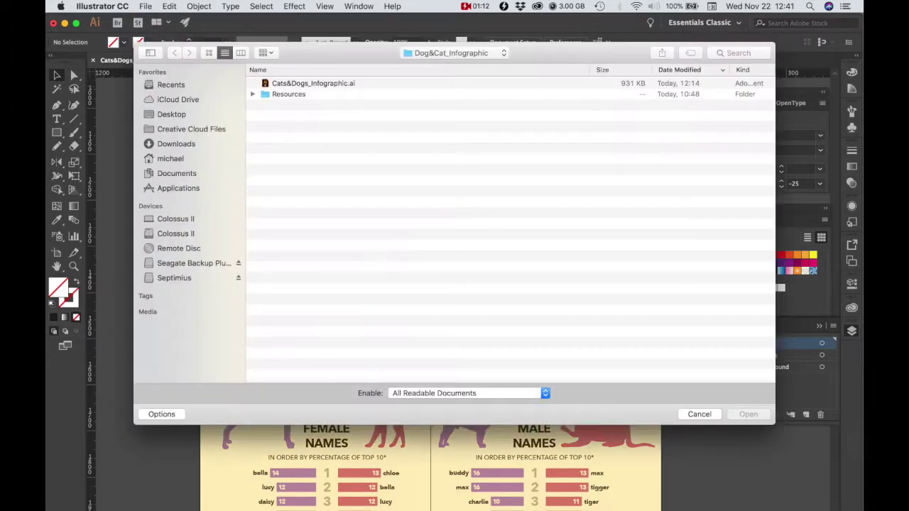
pyautogui.doubleClick(288, 94)
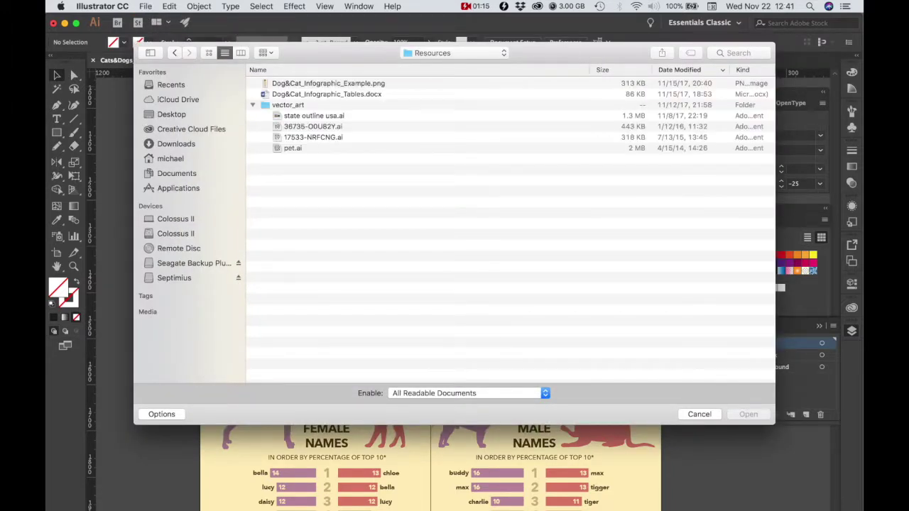
pyautogui.click(313, 115)
pyautogui.press('Return')
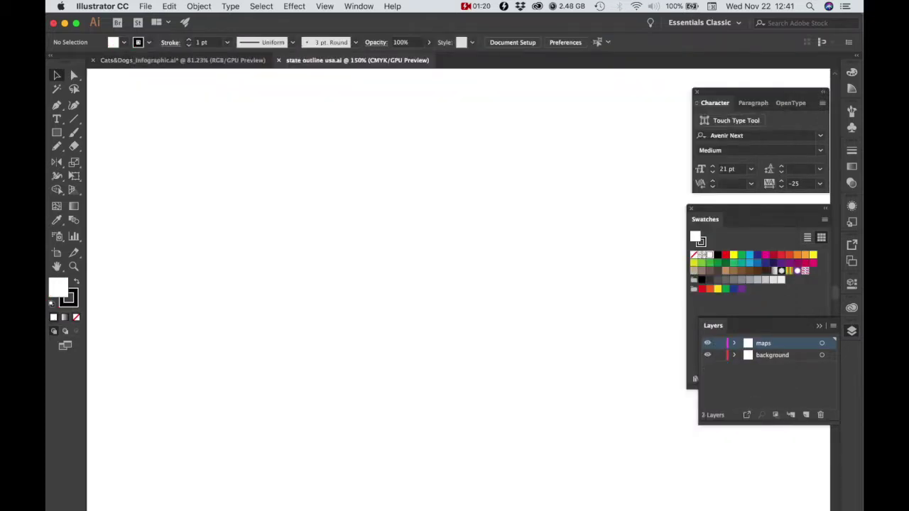
# Step: Try moving the tan US map's state shapes on their own, without the state labels
pyautogui.scroll(-3, 522, 355)
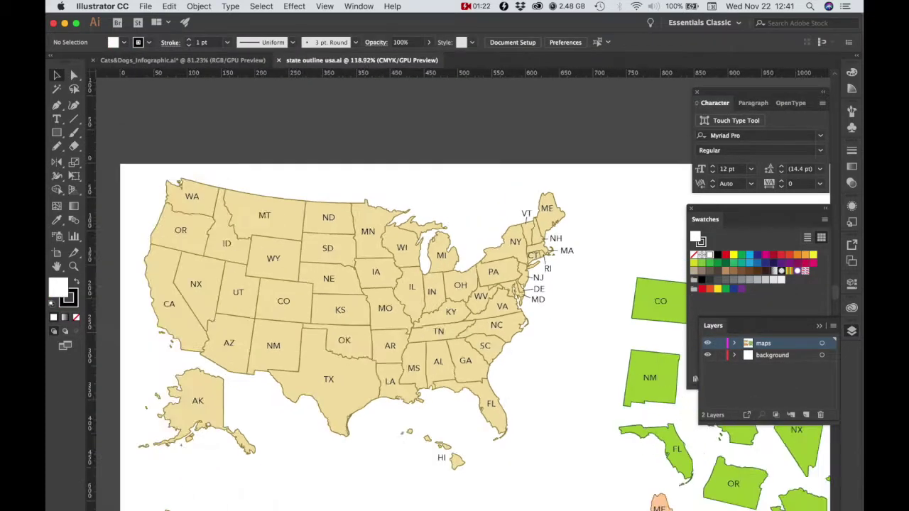
pyautogui.moveTo(522, 355); pyautogui.dragTo(381, 219)
pyautogui.scroll(2, 436, 296)
pyautogui.moveTo(436, 296); pyautogui.dragTo(576, 370)
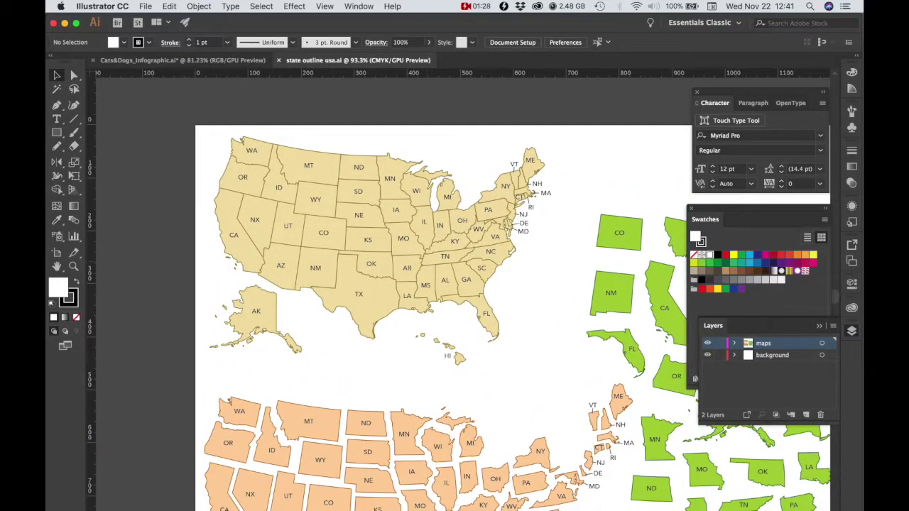
pyautogui.moveTo(376, 242); pyautogui.dragTo(449, 284)
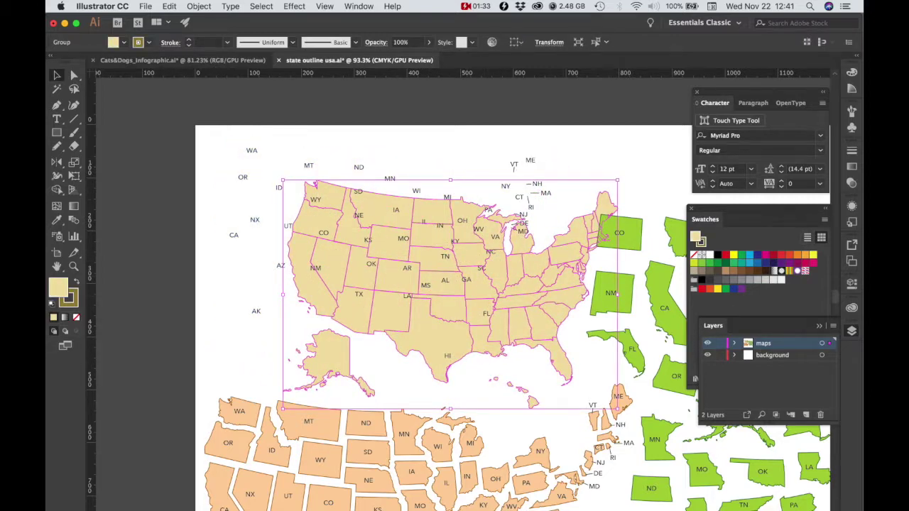
pyautogui.press('super+c')
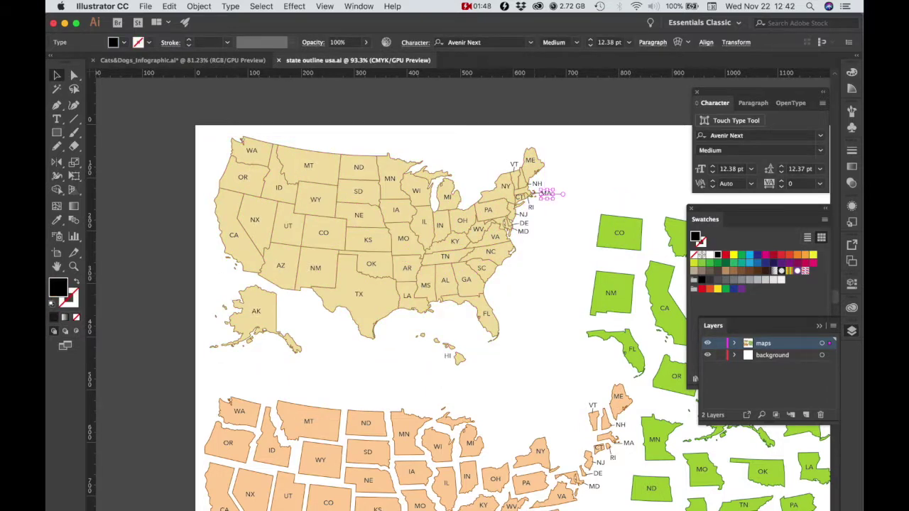
pyautogui.press('super+shift+a')
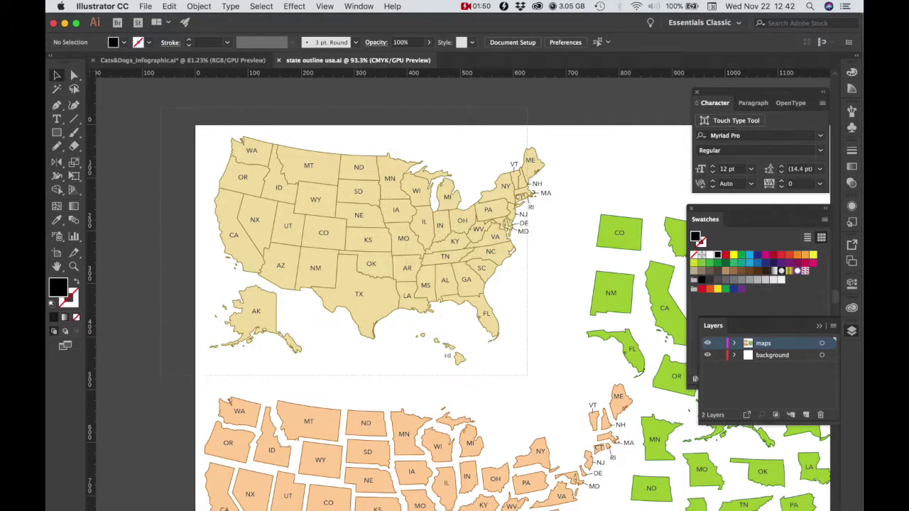
# Step: Copy the complete tan US map with its state labels and paste it into the infographic's map layer
pyautogui.moveTo(569, 398); pyautogui.dragTo(565, 379)
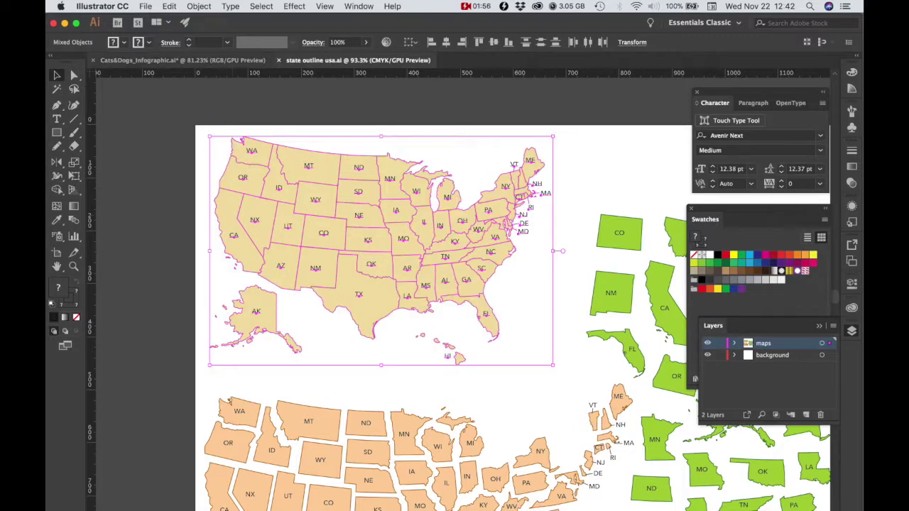
pyautogui.click(183, 60)
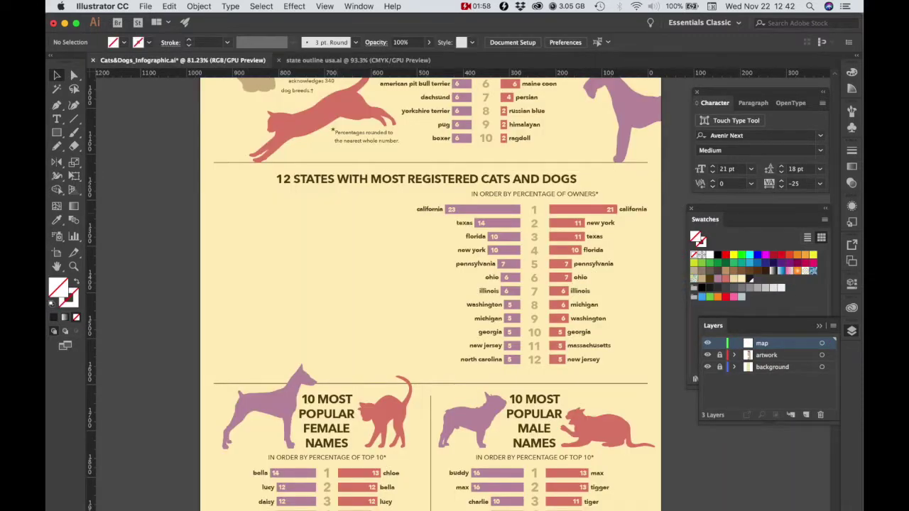
pyautogui.press('super+v')
# Step: Scale the pasted US map down and position it in the empty area beside the 12 states bar chart
pyautogui.moveTo(303, 275); pyautogui.dragTo(300, 269)
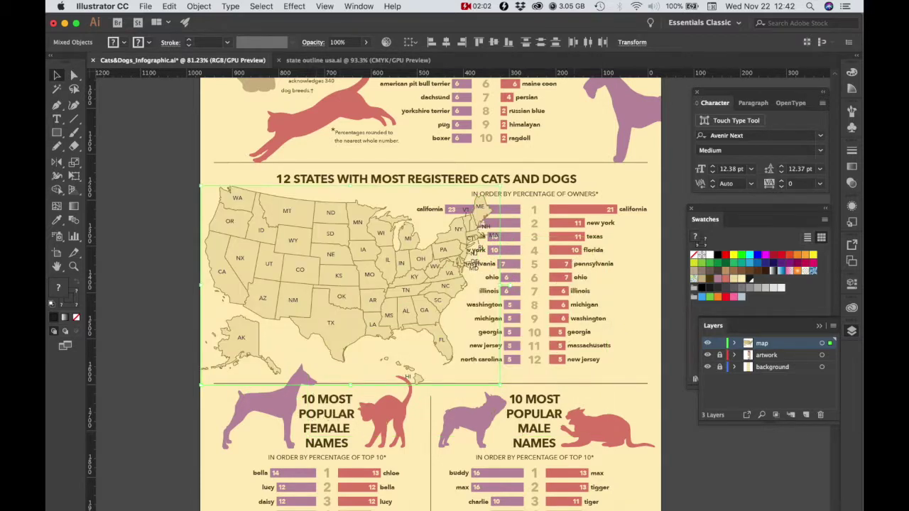
pyautogui.moveTo(500, 385); pyautogui.dragTo(465, 362)
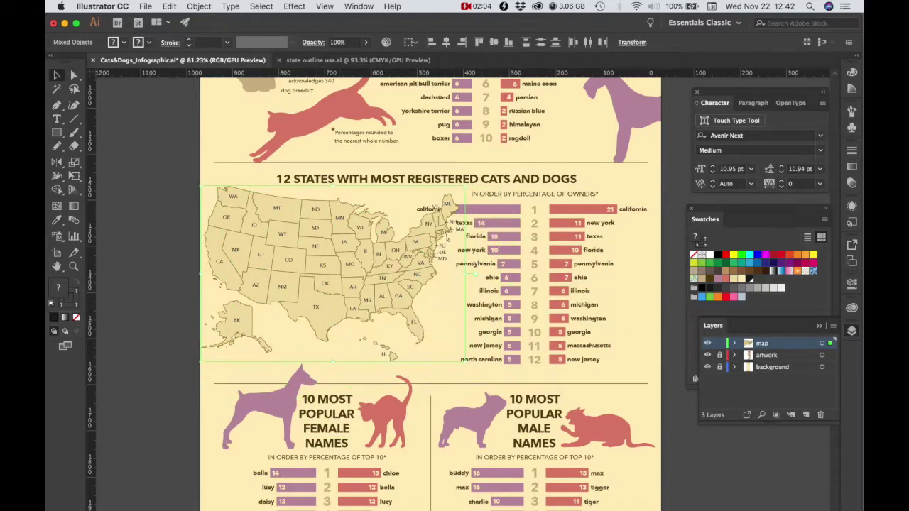
pyautogui.moveTo(201, 187); pyautogui.dragTo(230, 206)
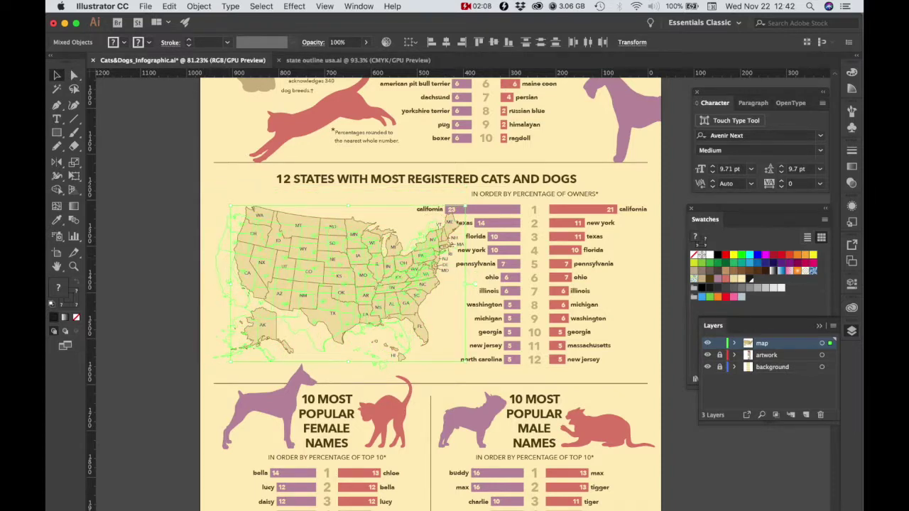
pyautogui.moveTo(326, 346); pyautogui.dragTo(307, 354)
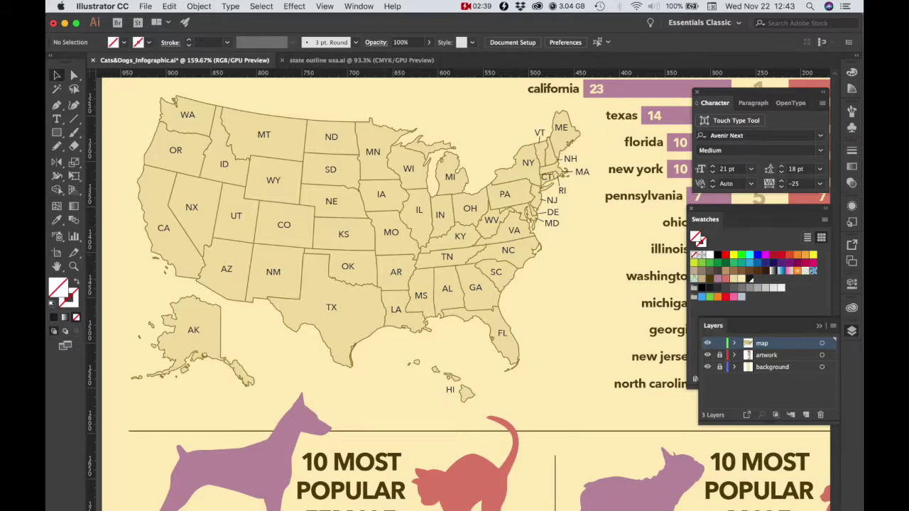
pyautogui.scroll(-3, 291, 276)
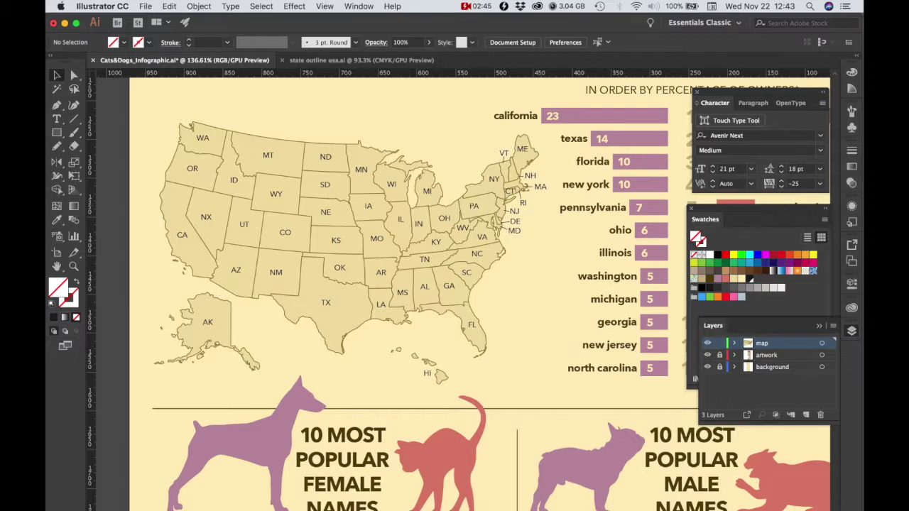
pyautogui.scroll(1, 217, 211)
pyautogui.hscroll(-1, 217, 211)
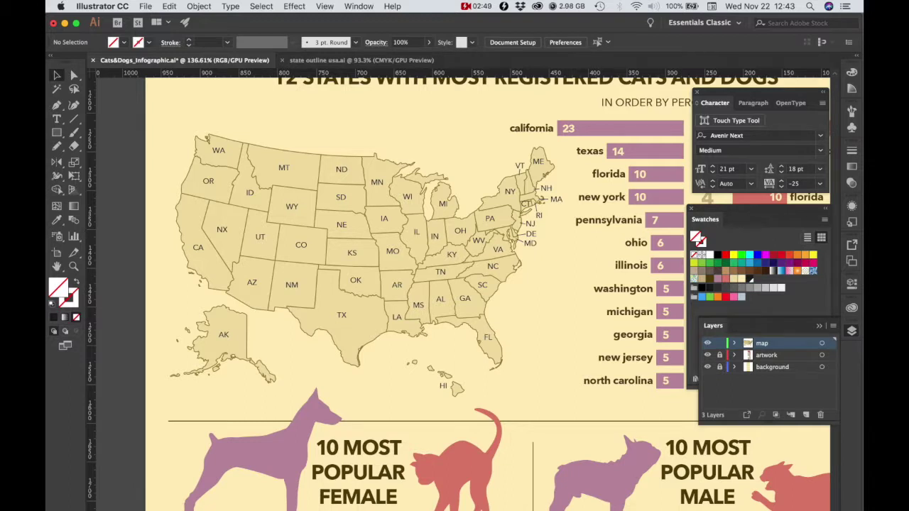
pyautogui.click(384, 218)
pyautogui.click(341, 197)
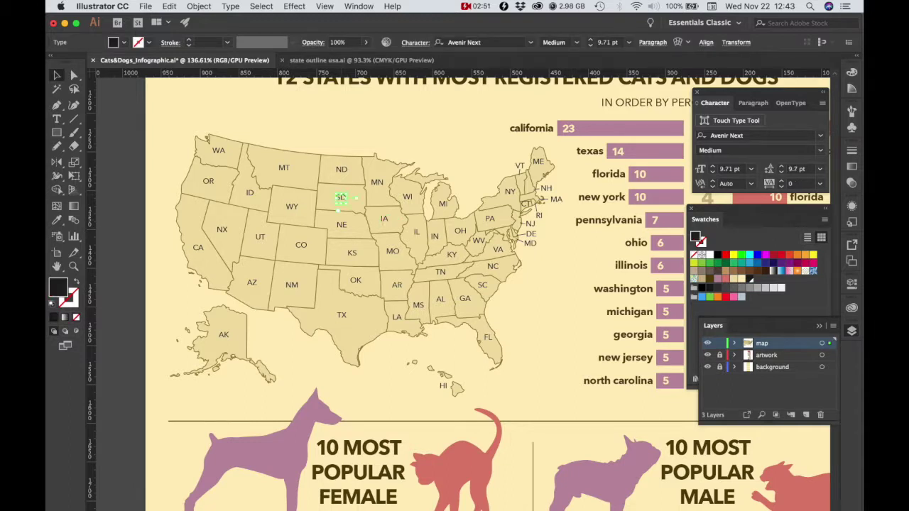
pyautogui.press('super+shift+a')
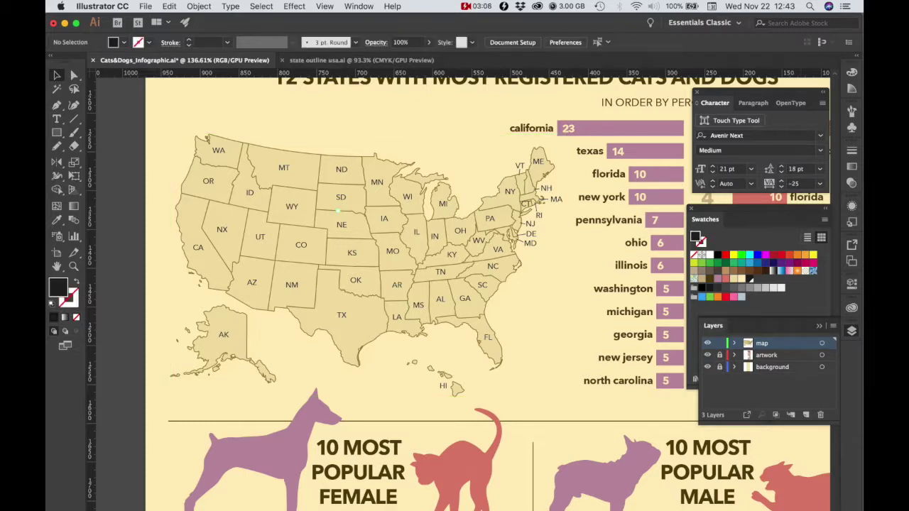
# Step: Select the whole map, exclude the state shapes from the selection, and cut the state labels from the map layer
pyautogui.moveTo(574, 411); pyautogui.dragTo(574, 412)
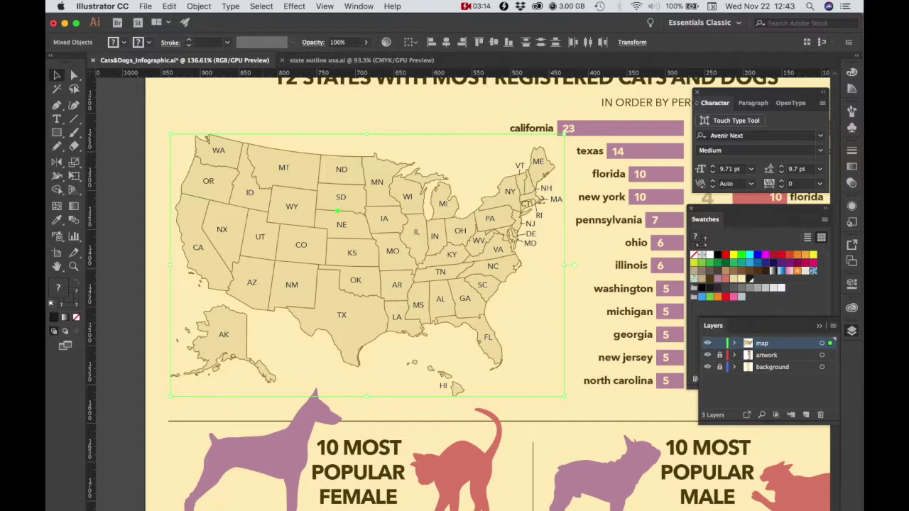
pyautogui.keyDown('shift'); pyautogui.click(337, 211); pyautogui.keyUp('shift')
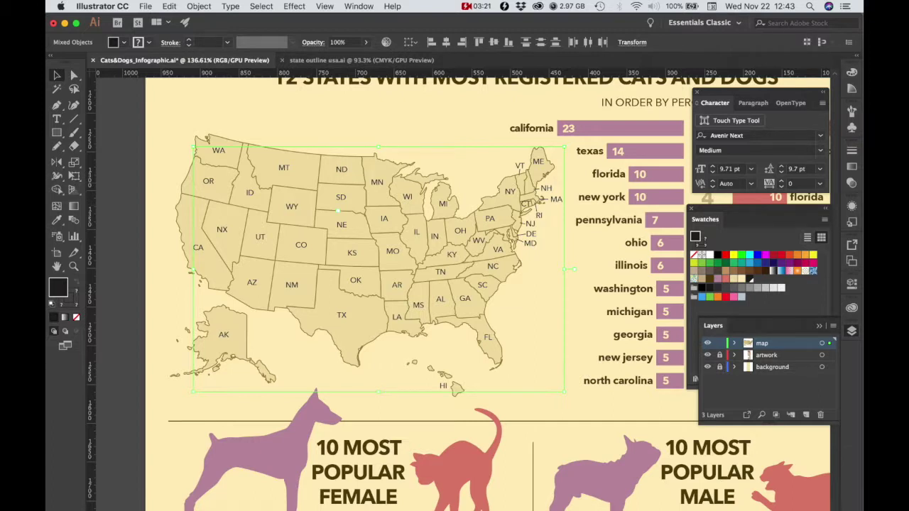
pyautogui.moveTo(448, 198); pyautogui.dragTo(457, 180)
pyautogui.press('super+z')
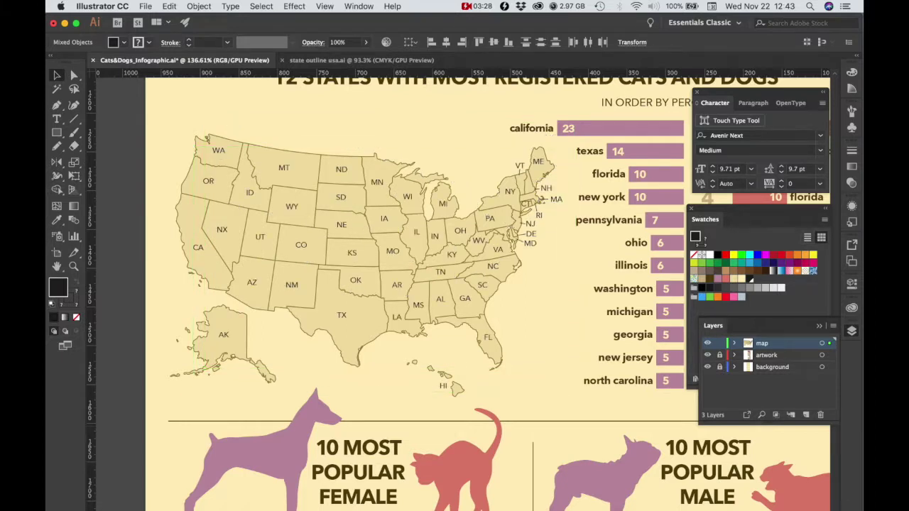
pyautogui.press('Delete')
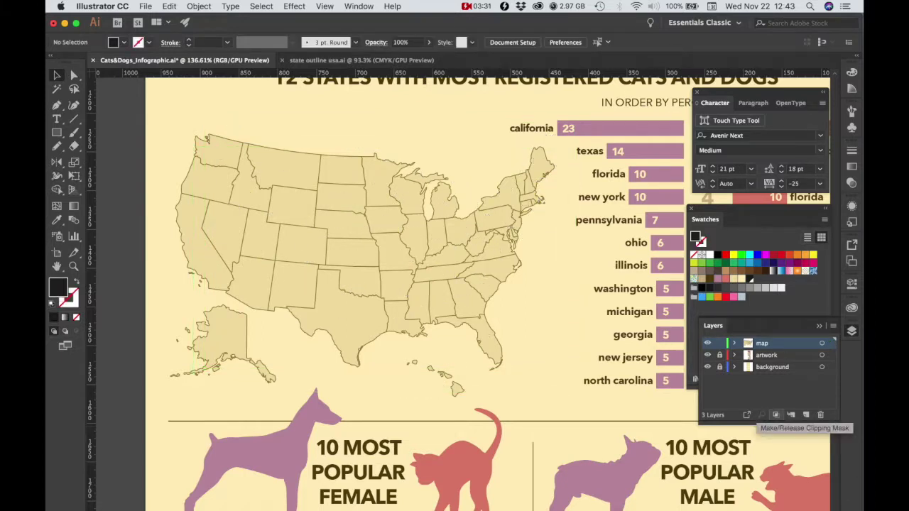
# Step: Lock the map layer and paste the cut state labels in place on a new layer named names above it
pyautogui.click(719, 343)
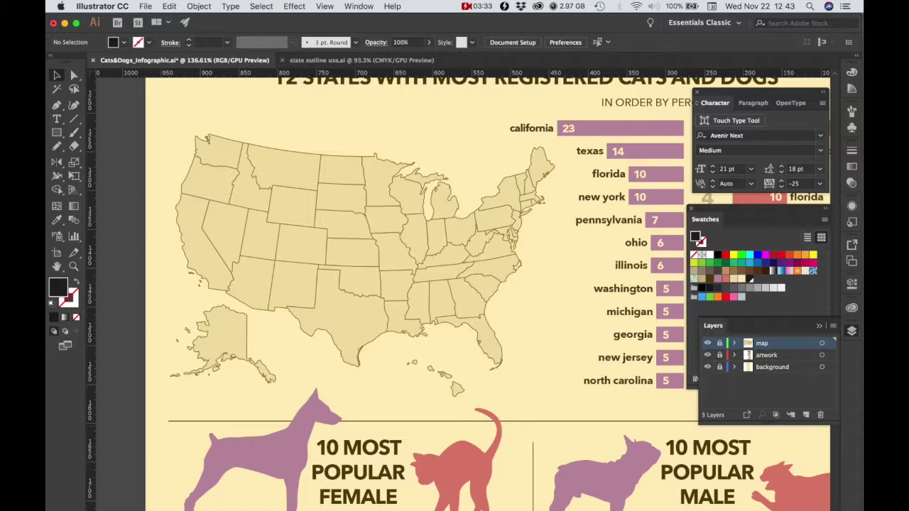
pyautogui.click(806, 415)
pyautogui.doubleClick(768, 342)
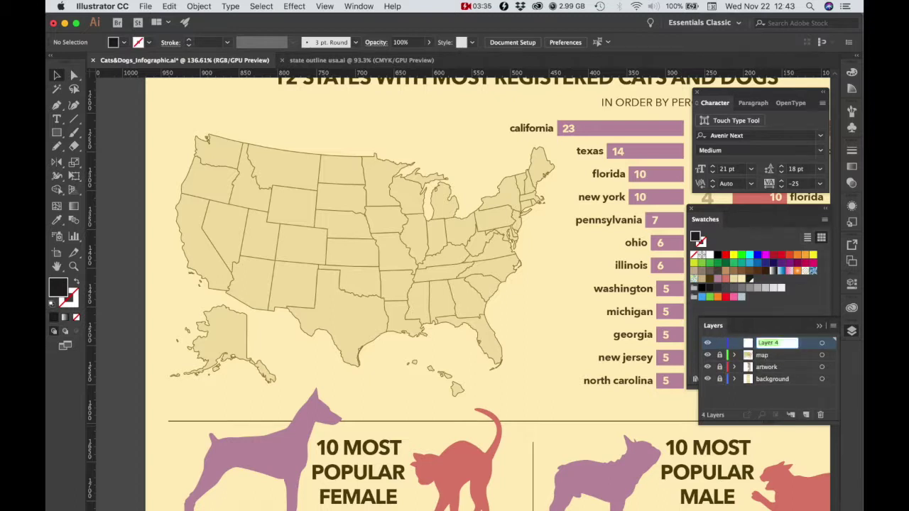
pyautogui.write('names')
pyautogui.press('Return')
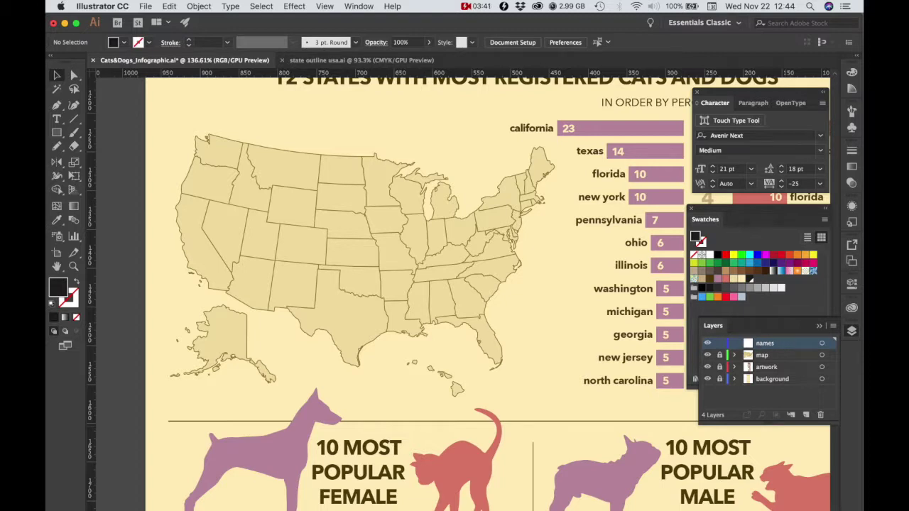
pyautogui.press('super+f')
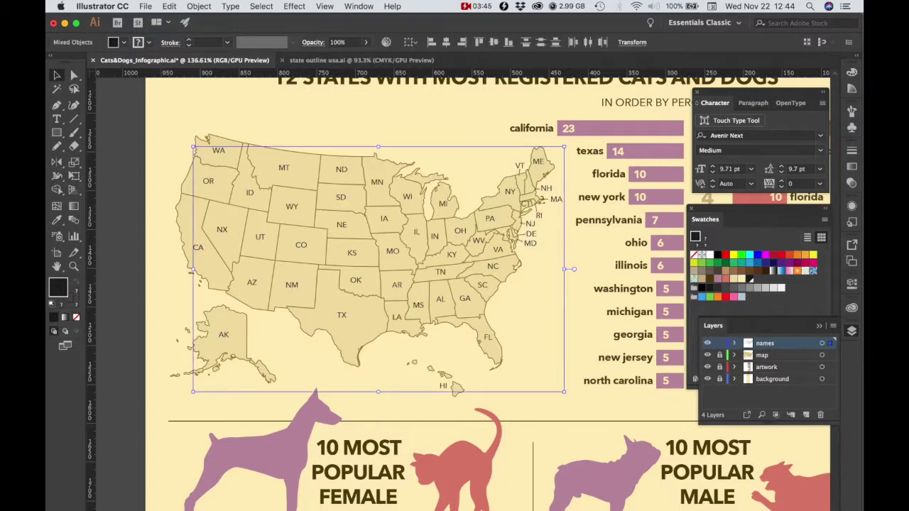
# Step: Clear the selection and select the CA, WA, TX, IL, MI and OH labels on the map
pyautogui.press('super+shift+a')
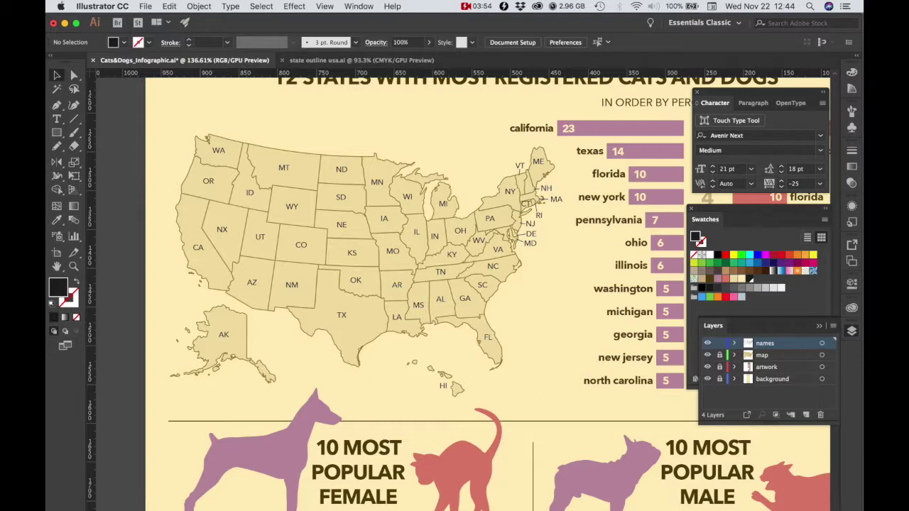
pyautogui.press('t')
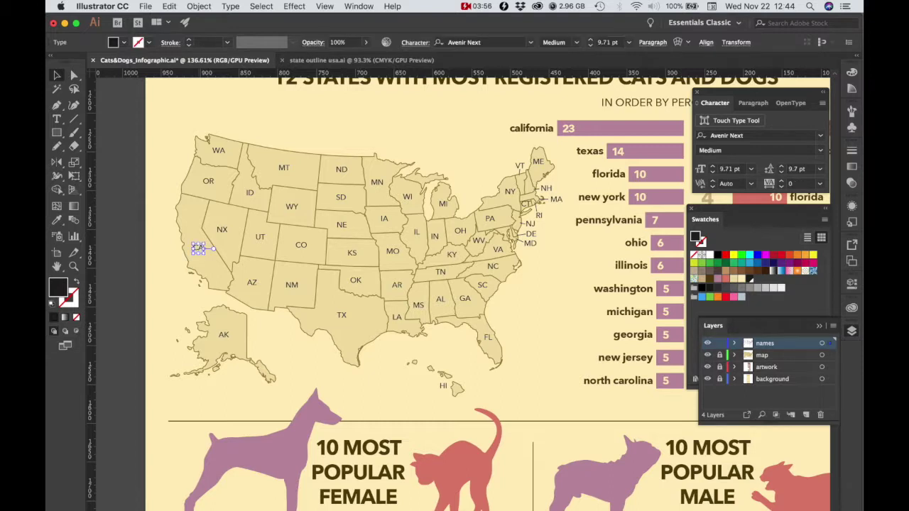
pyautogui.keyDown('shift'); pyautogui.click(219, 150); pyautogui.keyUp('shift')
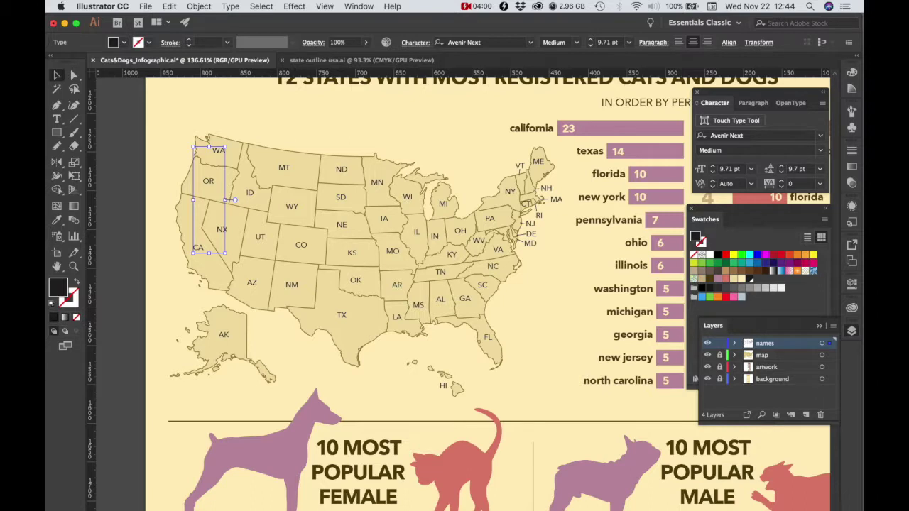
pyautogui.keyDown('shift'); pyautogui.click(342, 315); pyautogui.keyUp('shift')
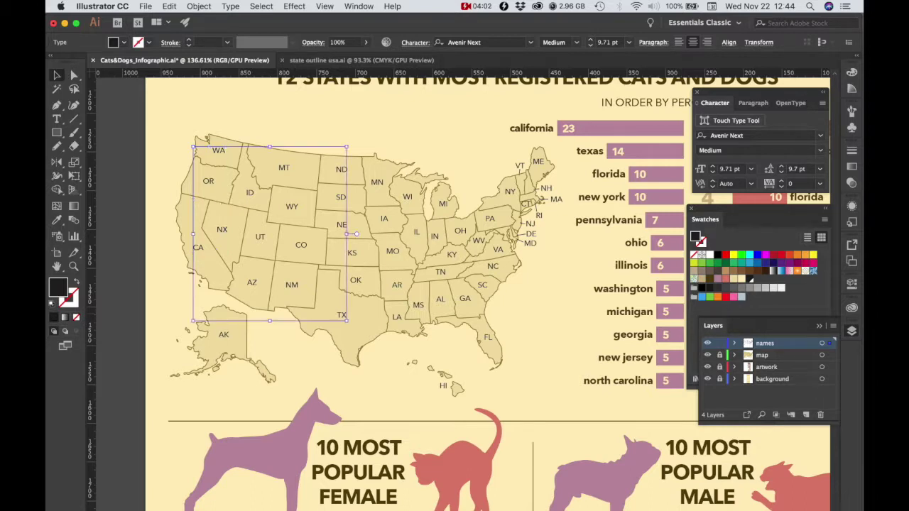
pyautogui.keyDown('shift'); pyautogui.click(417, 232); pyautogui.keyUp('shift')
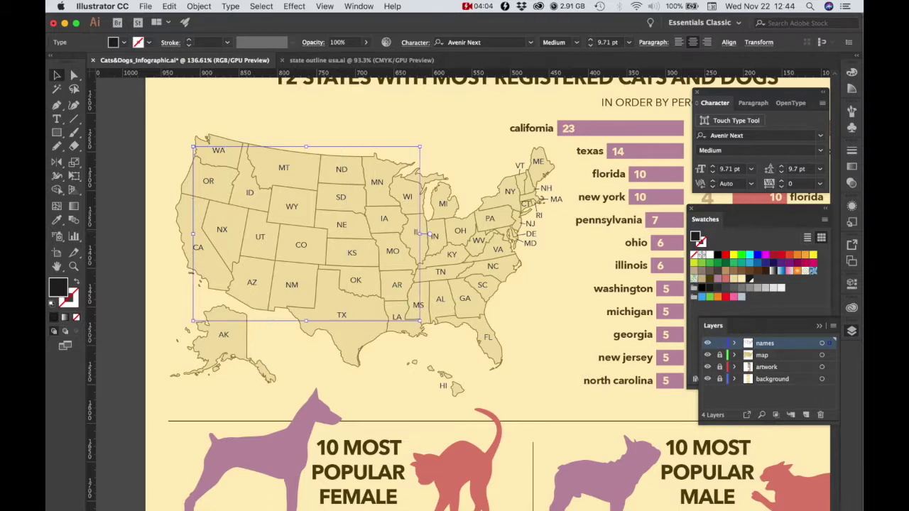
pyautogui.keyDown('shift'); pyautogui.click(443, 203); pyautogui.keyUp('shift')
pyautogui.keyDown('shift'); pyautogui.click(460, 231); pyautogui.keyUp('shift')
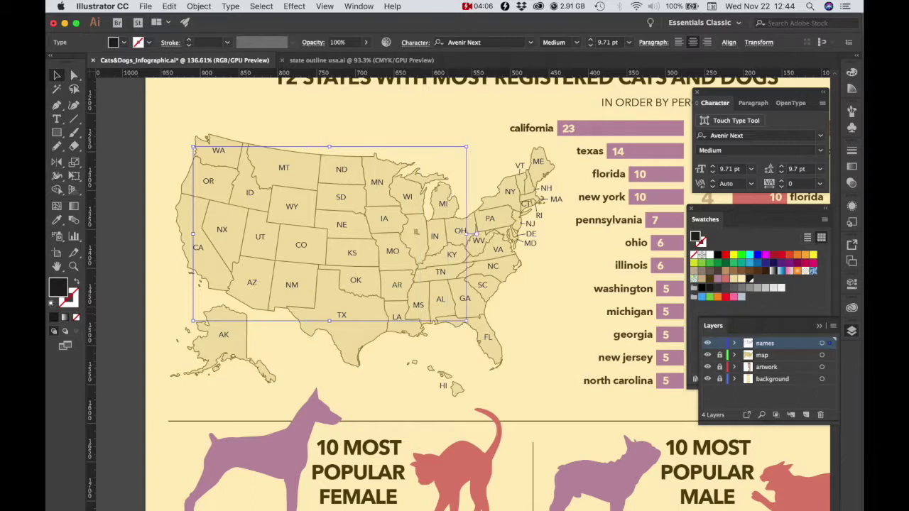
# Step: Add the remaining ranked states' labels, including FL, NC, NY, NJ and MA, to the selection together with their leader lines
pyautogui.keyDown('shift'); pyautogui.click(486, 336); pyautogui.keyUp('shift')
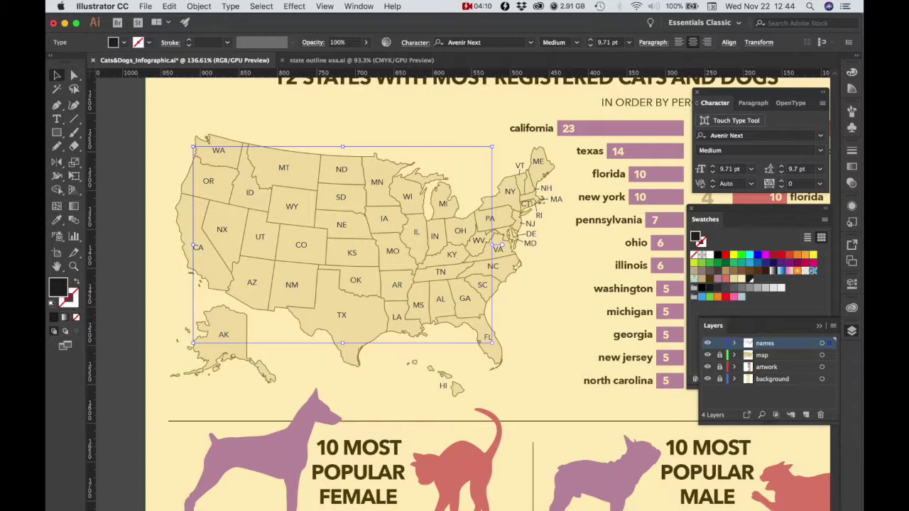
pyautogui.keyDown('shift'); pyautogui.click(499, 248); pyautogui.keyUp('shift')
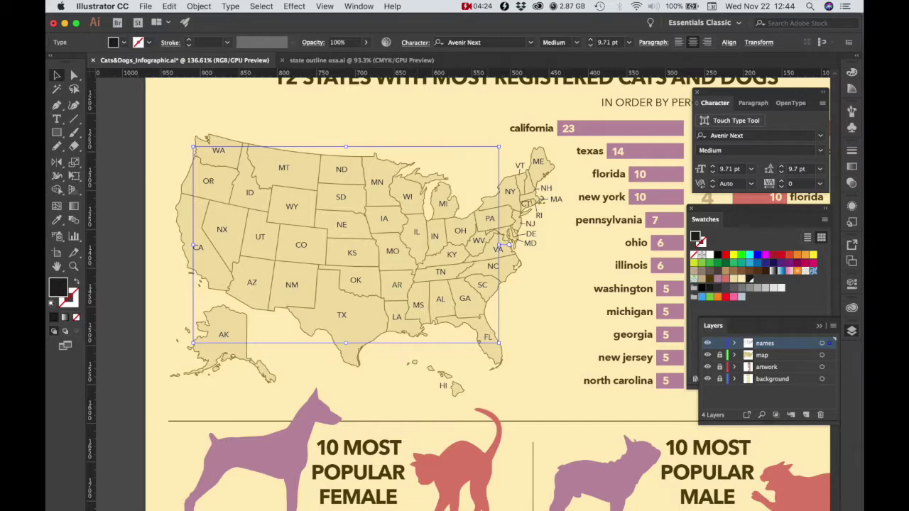
pyautogui.moveTo(500, 245); pyautogui.dragTo(518, 244)
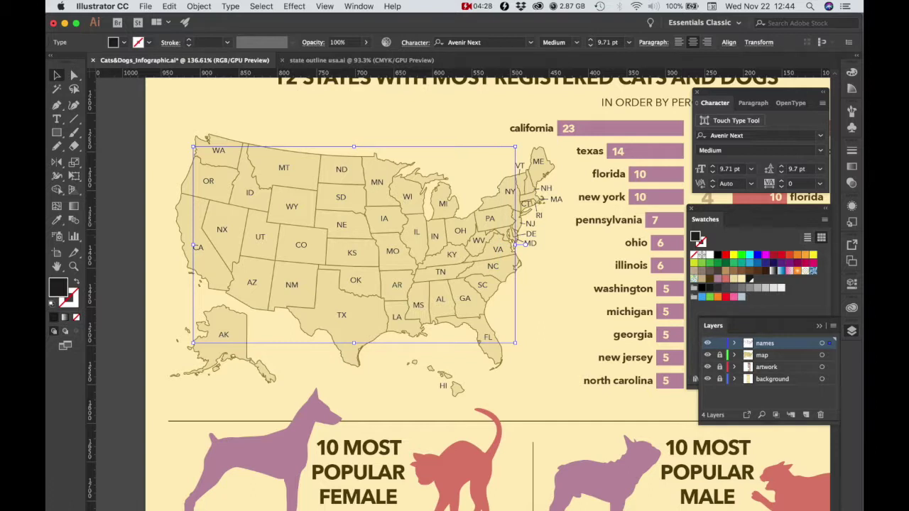
pyautogui.moveTo(518, 244); pyautogui.dragTo(545, 243)
pyautogui.hotkey('ctrl', 'z')
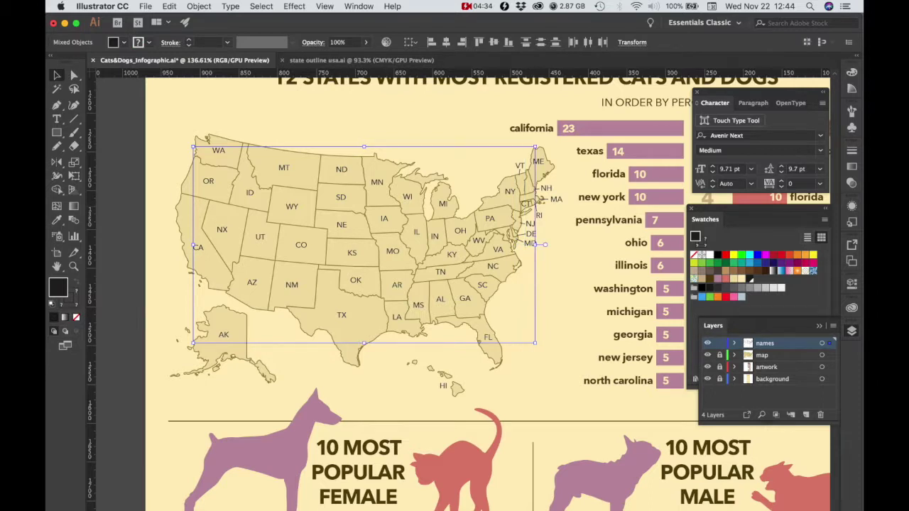
pyautogui.keyDown('shift'); pyautogui.click(544, 200); pyautogui.keyUp('shift')
pyautogui.keyDown('shift'); pyautogui.click(555, 198); pyautogui.keyUp('shift')
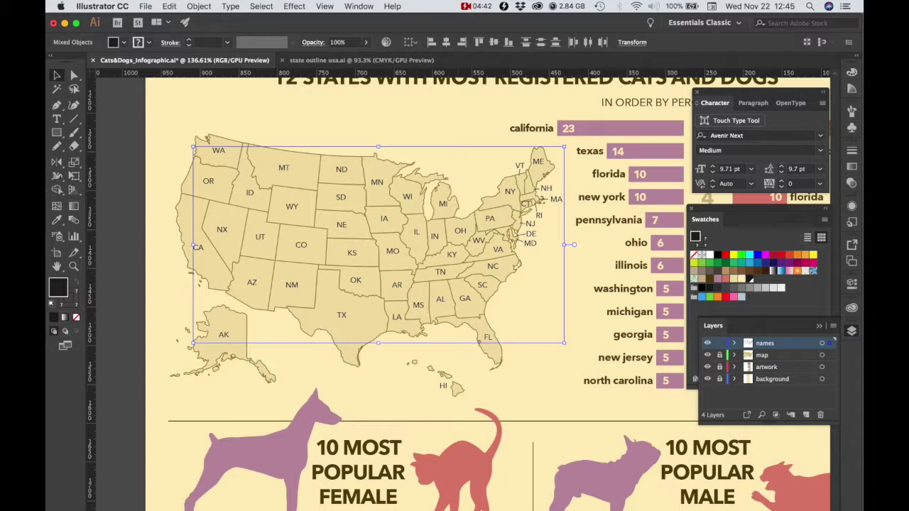
# Step: Try moving the selected state labels off the map to check the selection, and undo the moves
pyautogui.moveTo(556, 199); pyautogui.dragTo(667, 251)
pyautogui.press('super+z')
pyautogui.moveTo(492, 266)
pyautogui.mouseDown()
pyautogui.moveTo(522, 212)
pyautogui.moveTo(489, 256)
pyautogui.mouseUp()
pyautogui.press('super+z')
pyautogui.press('super+z')
pyautogui.press('super+z')
pyautogui.press('super+z')
pyautogui.press('super+z')
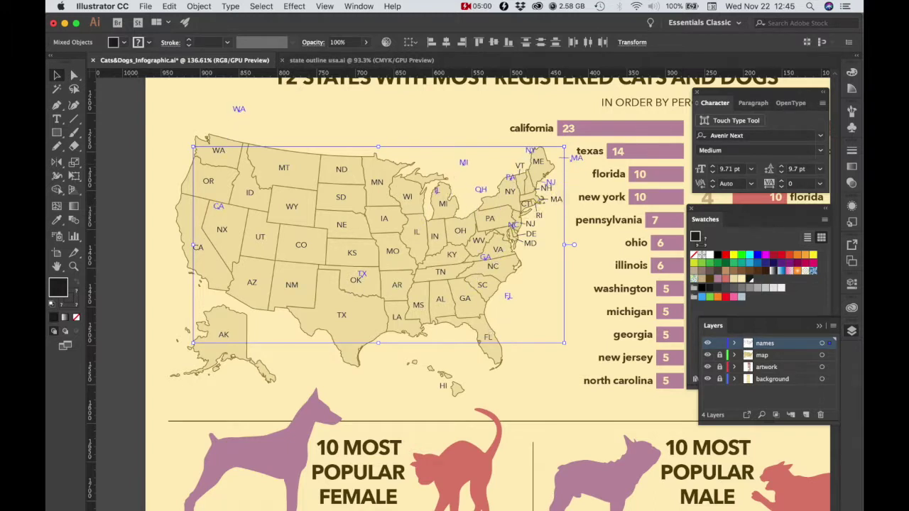
pyautogui.press('super+shift+z')
pyautogui.press('super+shift+z')
pyautogui.press('super+shift+z')
pyautogui.press('super+shift+z')
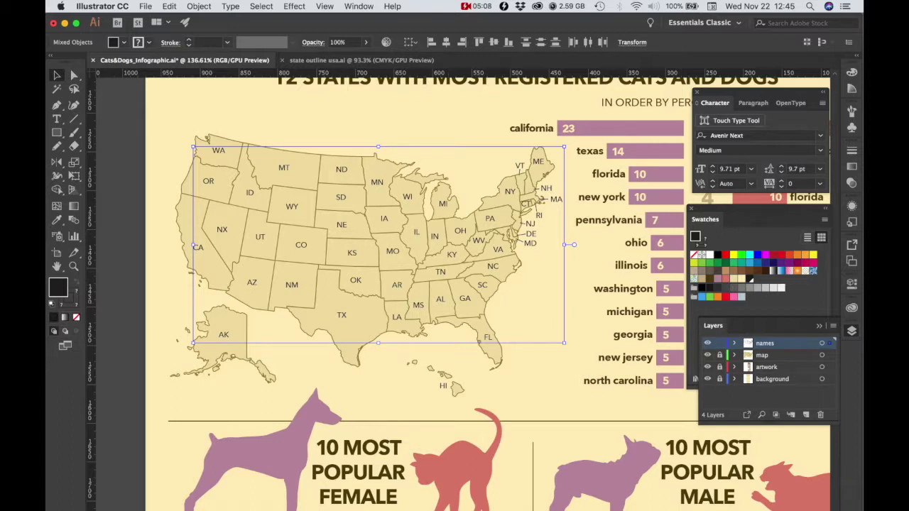
pyautogui.press('super+shift+a')
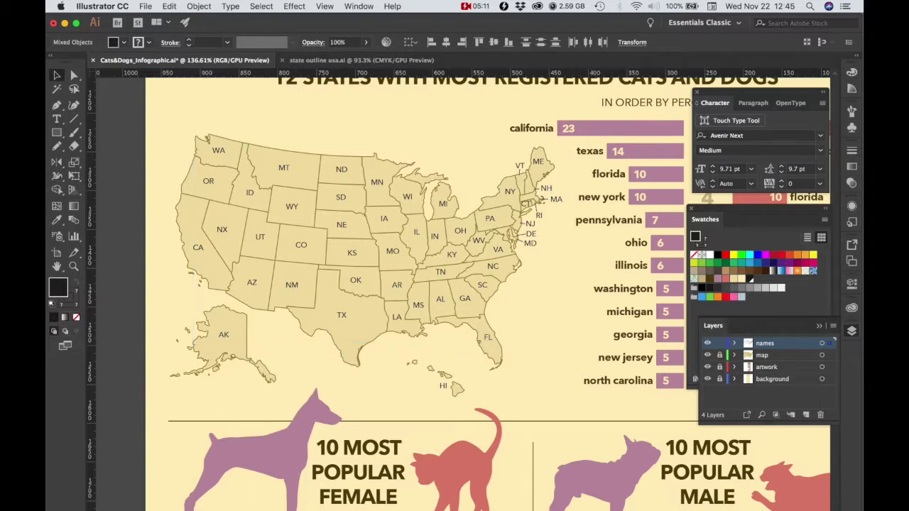
pyautogui.press('super+z')
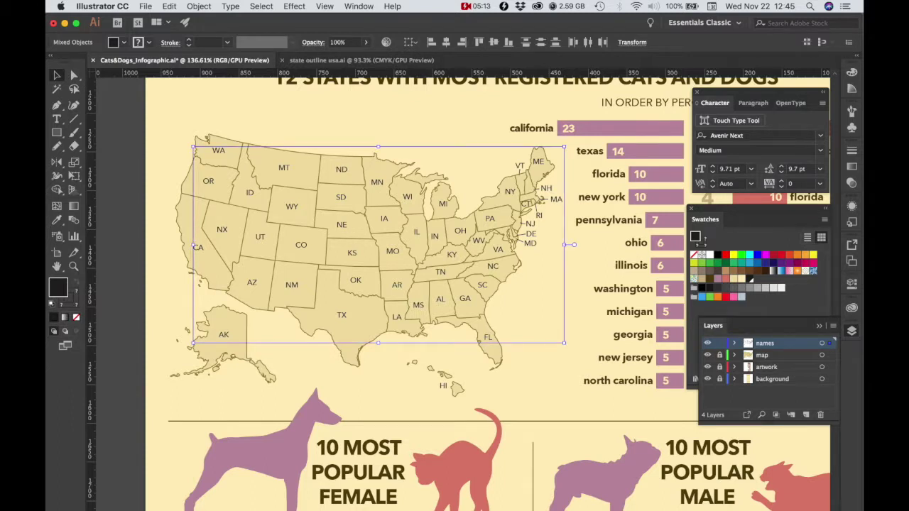
# Step: Cut the selected state labels and paste them in place on a new layer named names to keep above the locked names layer
pyautogui.press('super+z')
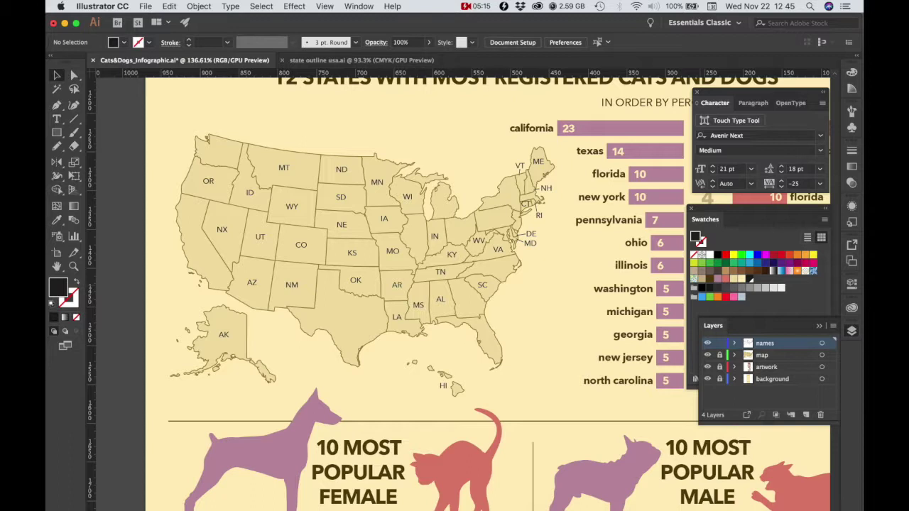
pyautogui.click(719, 343)
pyautogui.click(805, 414)
pyautogui.doubleClick(768, 343)
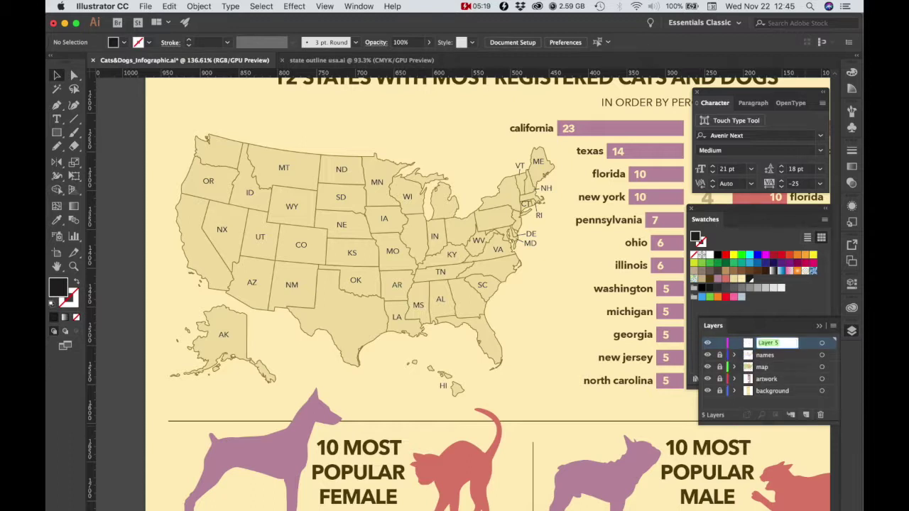
pyautogui.write('names to keep')
pyautogui.press('Return')
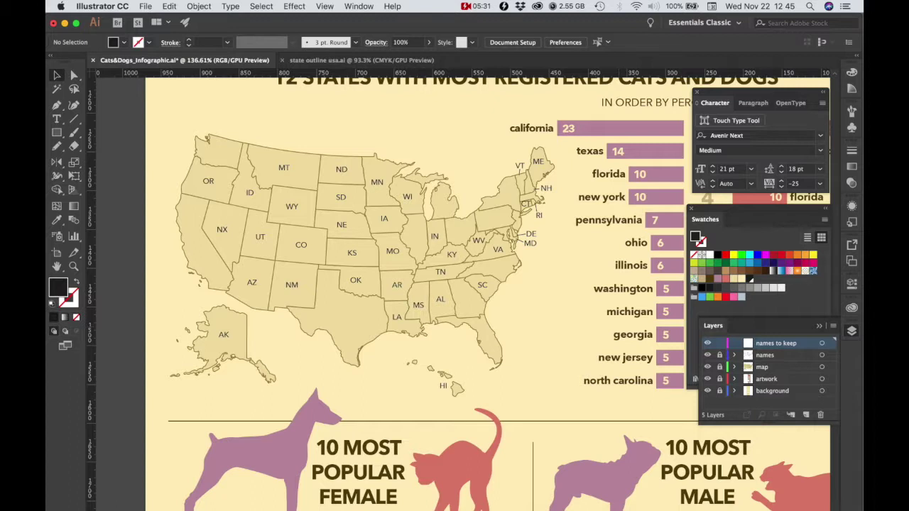
pyautogui.press('super+shift+v')
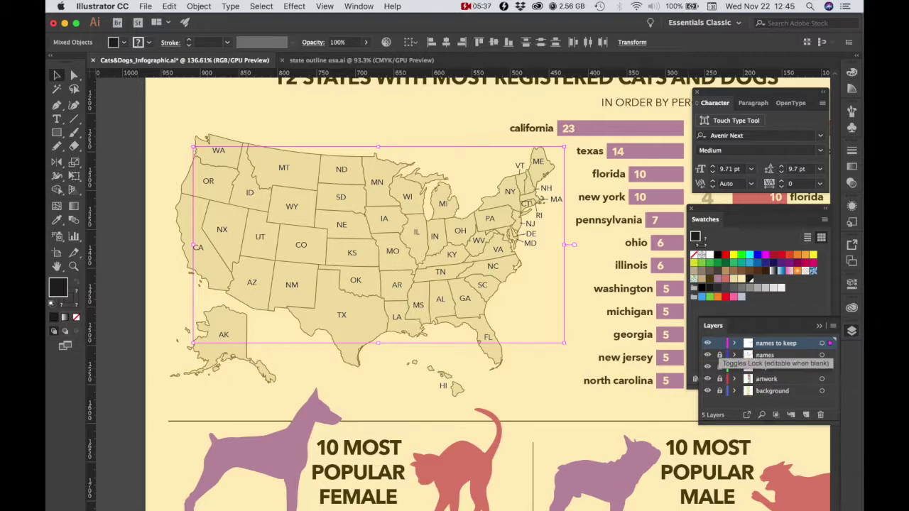
# Step: Try deleting all remaining labels on the unlocked names layer while the names to keep layer is locked
pyautogui.click(719, 366)
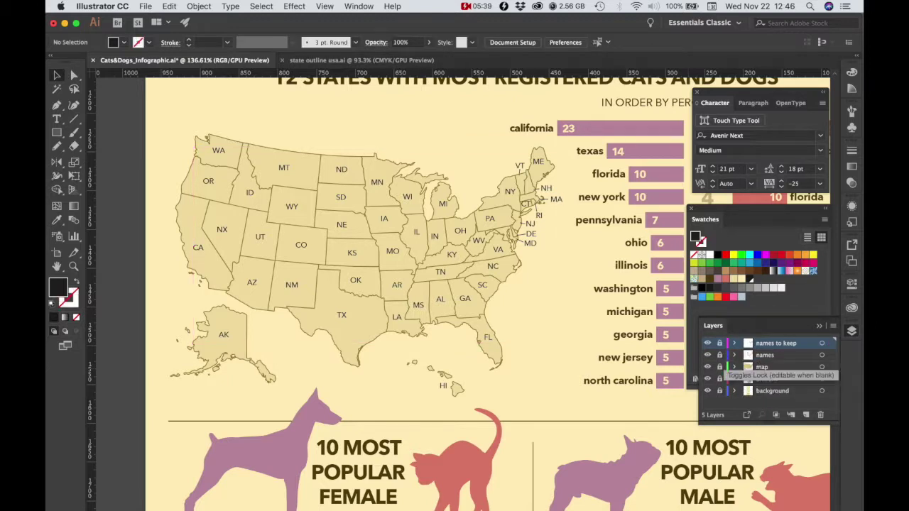
pyautogui.click(719, 355)
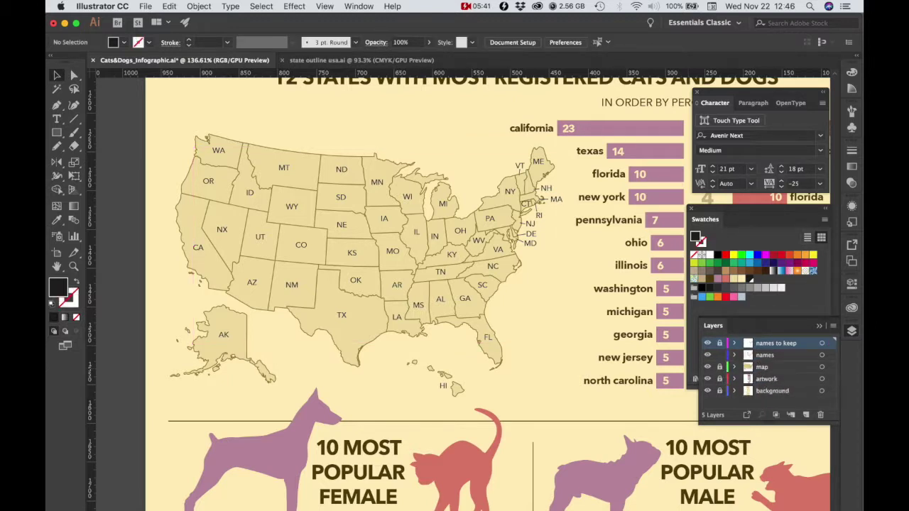
pyautogui.click(773, 355)
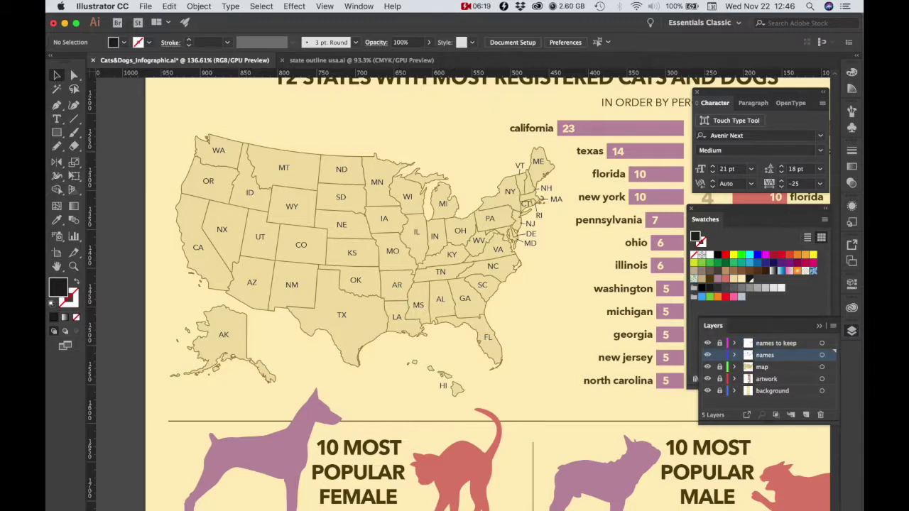
pyautogui.moveTo(148, 108); pyautogui.dragTo(600, 407)
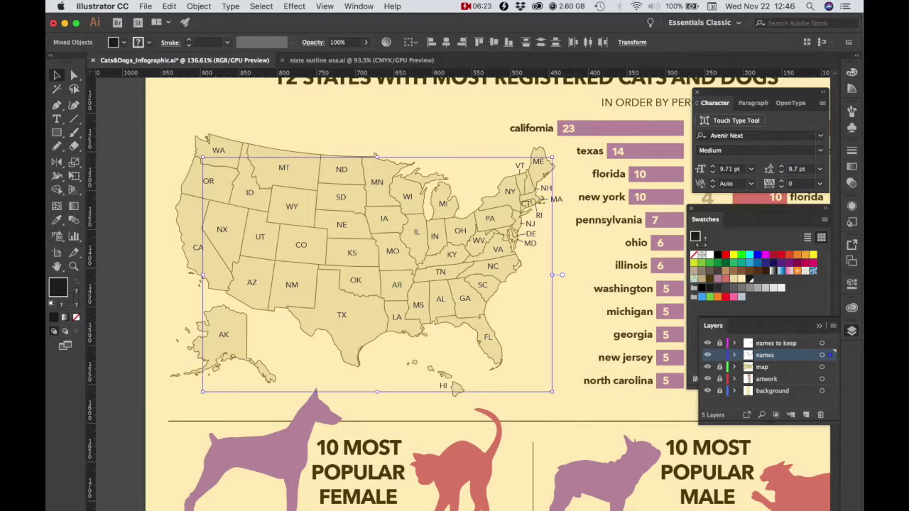
pyautogui.press('Delete')
pyautogui.press('super+z')
# Step: Lock and hide the names layer, and make the unlocked names to keep layer active
pyautogui.press('super+shift+a')
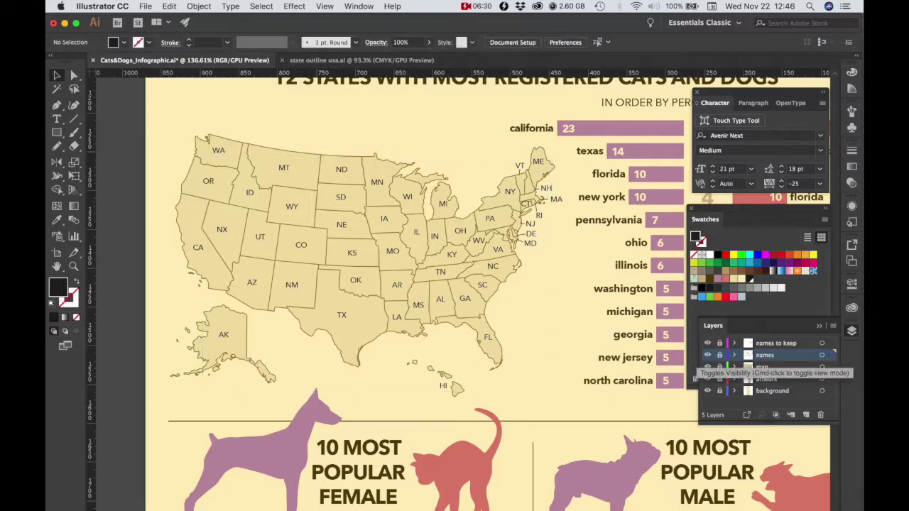
pyautogui.click(707, 355)
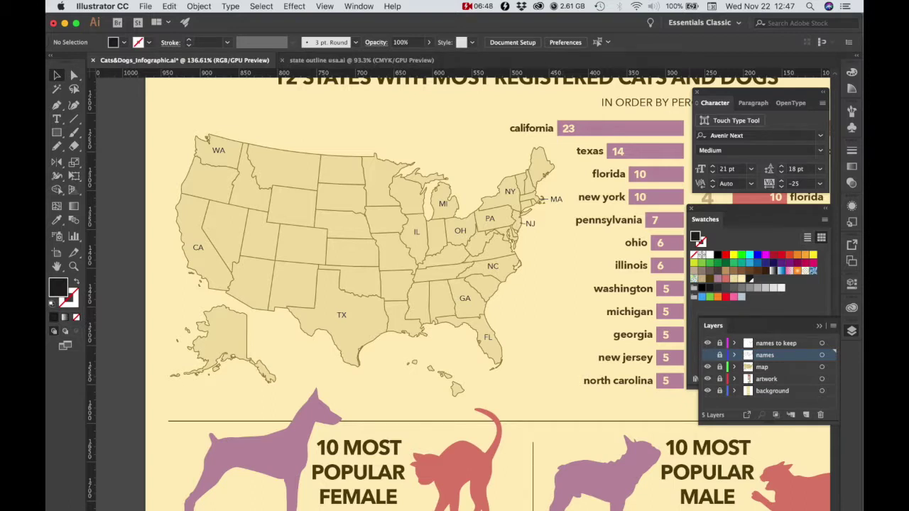
pyautogui.click(719, 343)
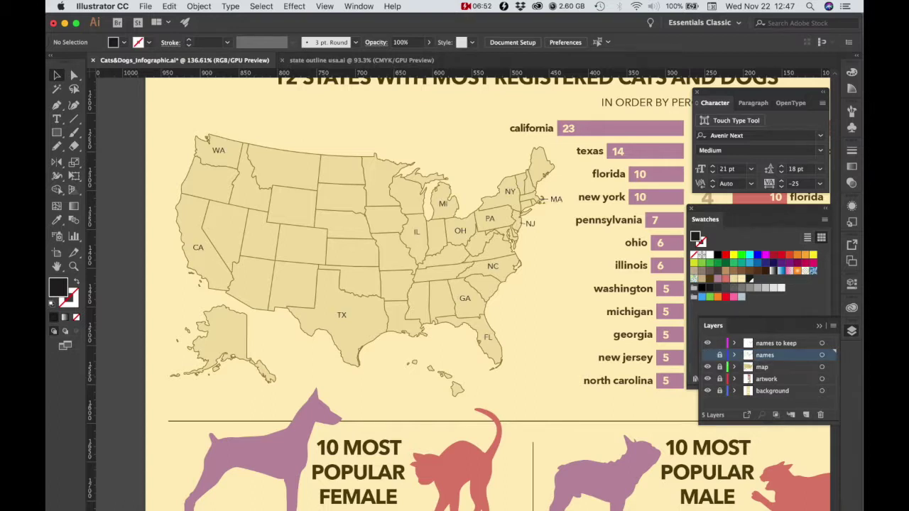
pyautogui.click(776, 342)
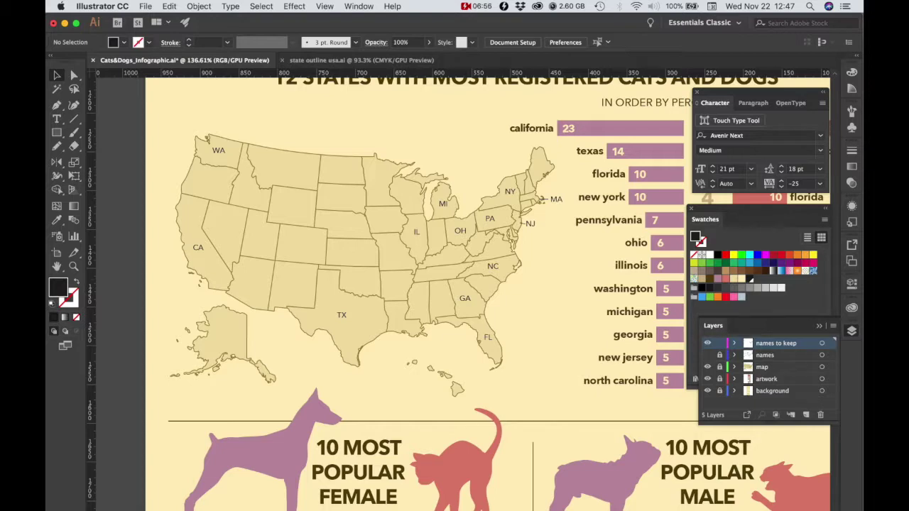
# Step: Select all the kept state labels and fill them with the light cream swatch R=255 G=238 B=189
pyautogui.scroll(2, 462, 241)
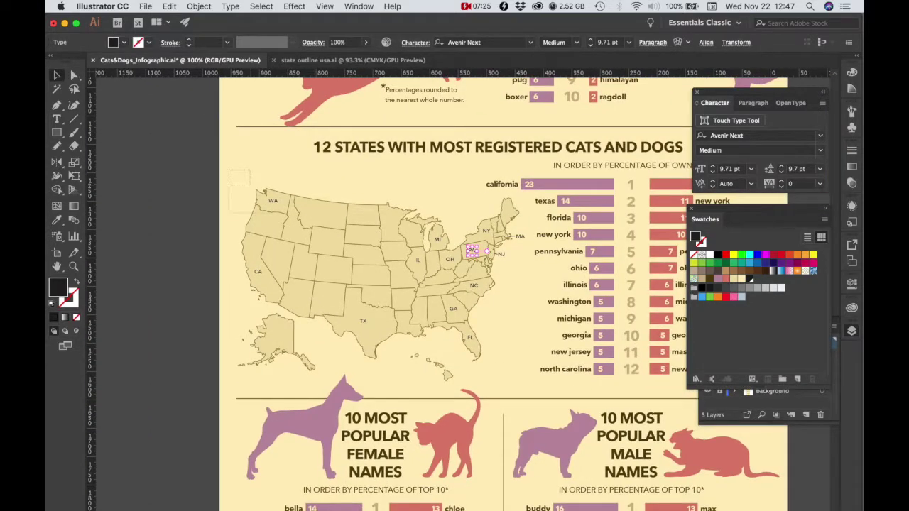
pyautogui.moveTo(250, 212); pyautogui.dragTo(550, 379)
pyautogui.scroll(2, 455, 284)
pyautogui.hscroll(-2, 454, 284)
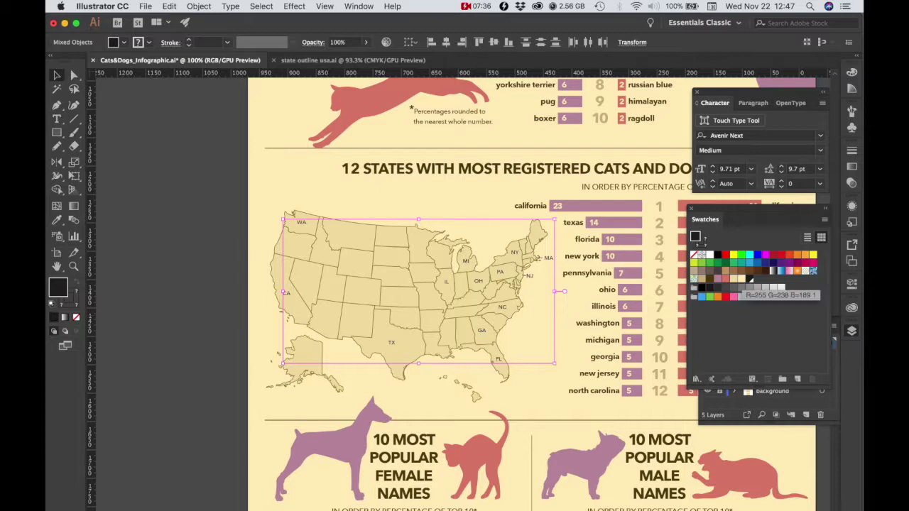
pyautogui.click(741, 279)
# Step: Lock the names to keep layer, unlock the map layer and select the whole US map, with the floating Layers panel moved below it
pyautogui.moveTo(474, 281); pyautogui.dragTo(540, 281)
pyautogui.scroll(-4, 656, 233)
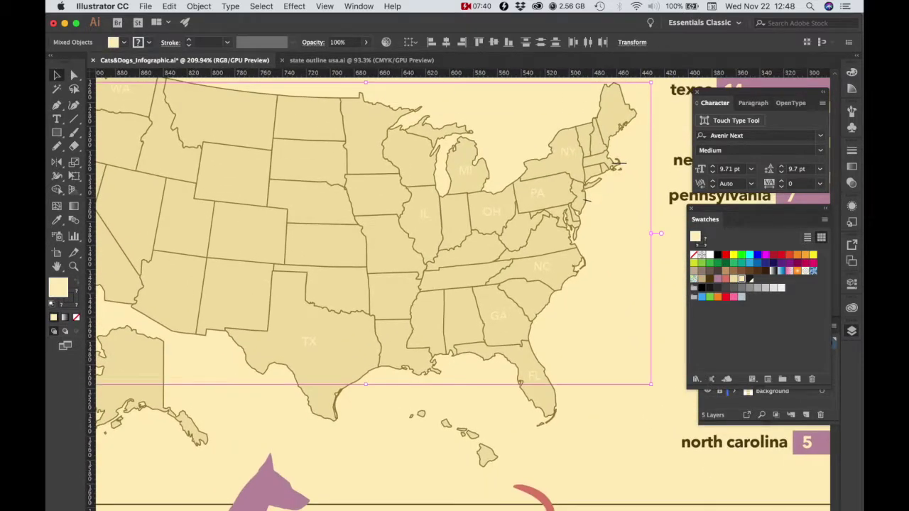
pyautogui.click(766, 403)
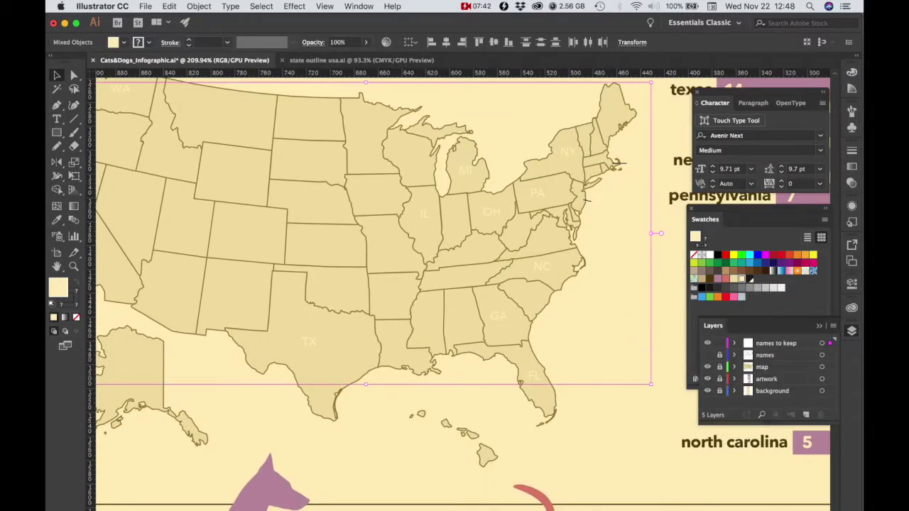
pyautogui.moveTo(713, 325); pyautogui.dragTo(565, 362)
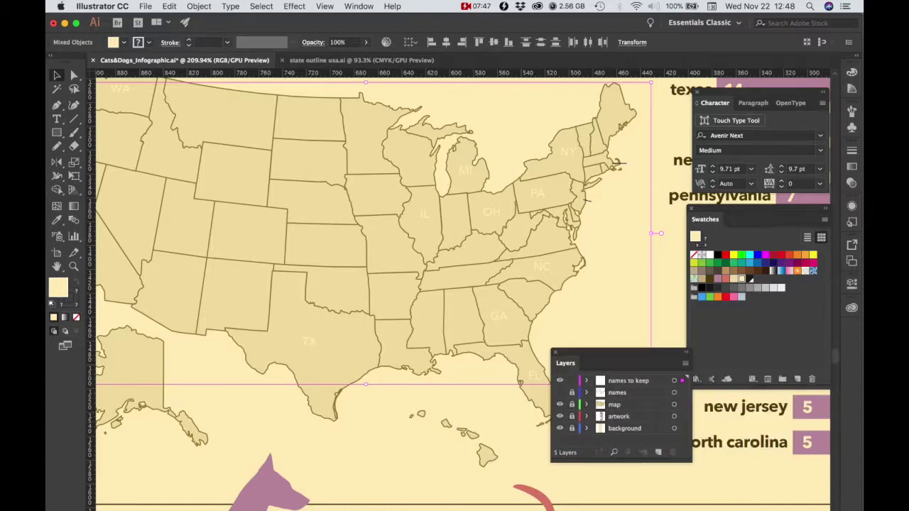
pyautogui.click(572, 392)
pyautogui.click(571, 404)
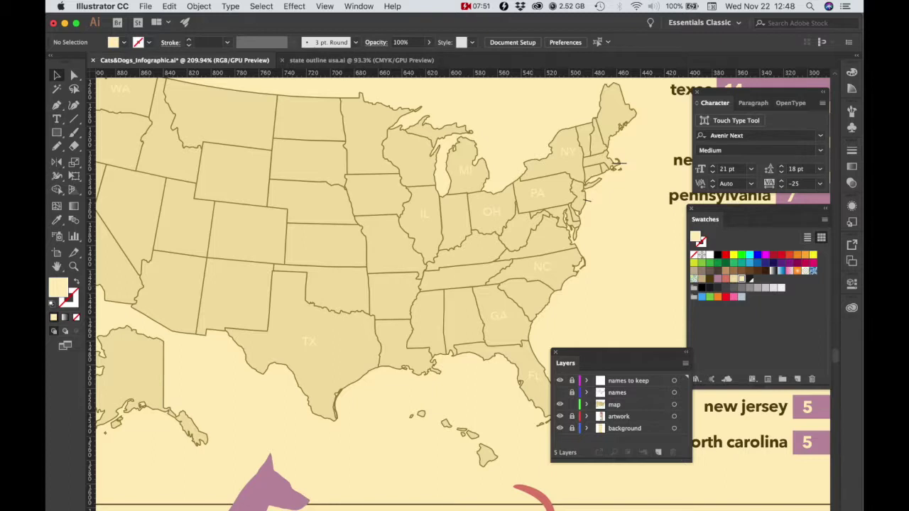
pyautogui.press('super+a')
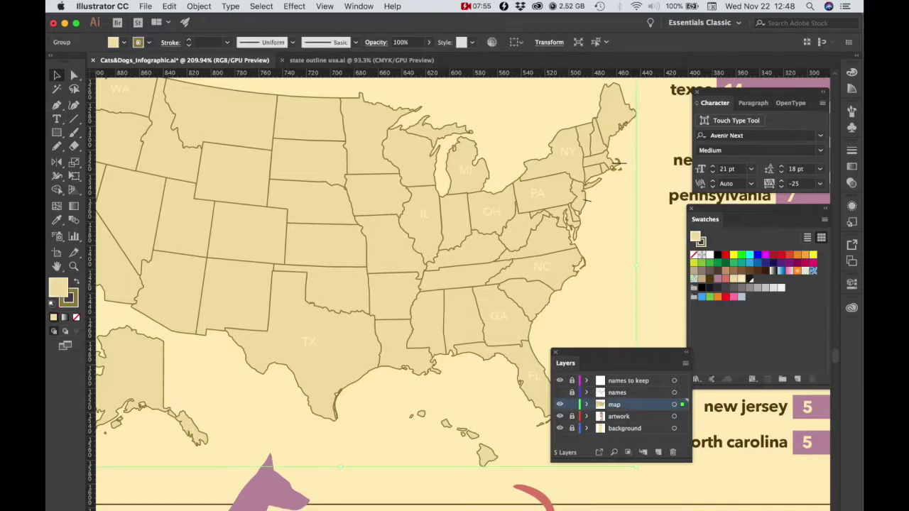
pyautogui.moveTo(589, 362); pyautogui.dragTo(599, 411)
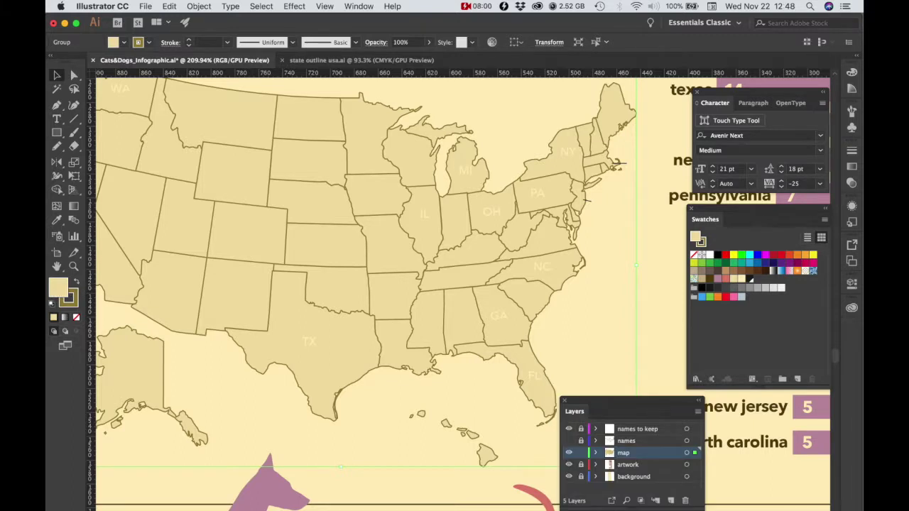
# Step: Fill the whole US map with the darker tan swatch CEB589 and set its state outlines to light cream FFEEBD
pyautogui.click(701, 279)
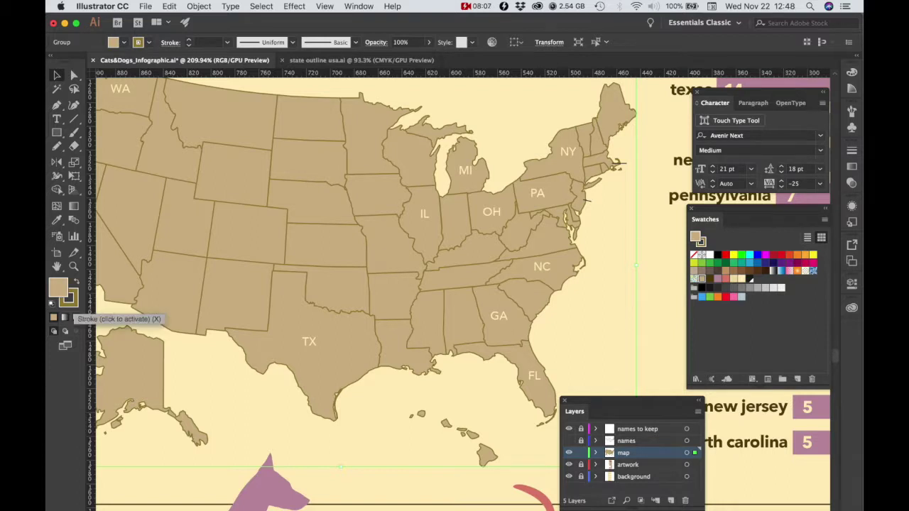
pyautogui.click(70, 301)
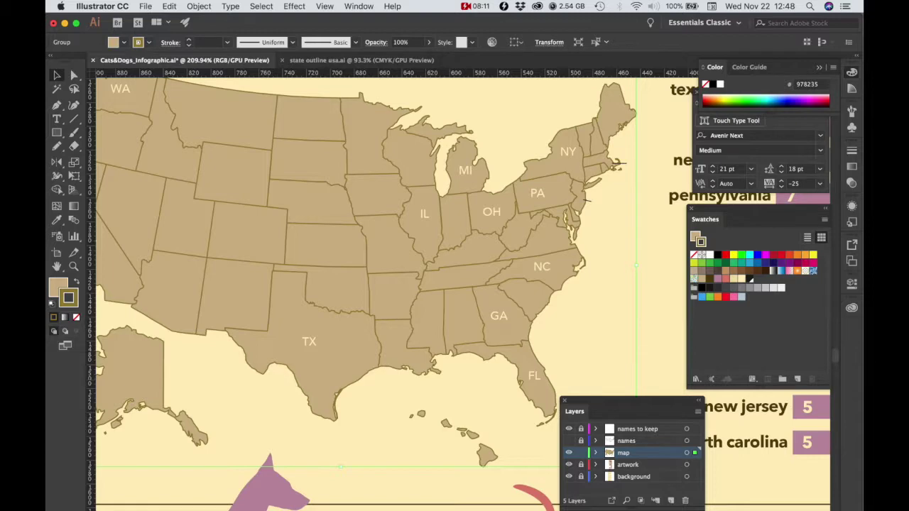
pyautogui.click(741, 279)
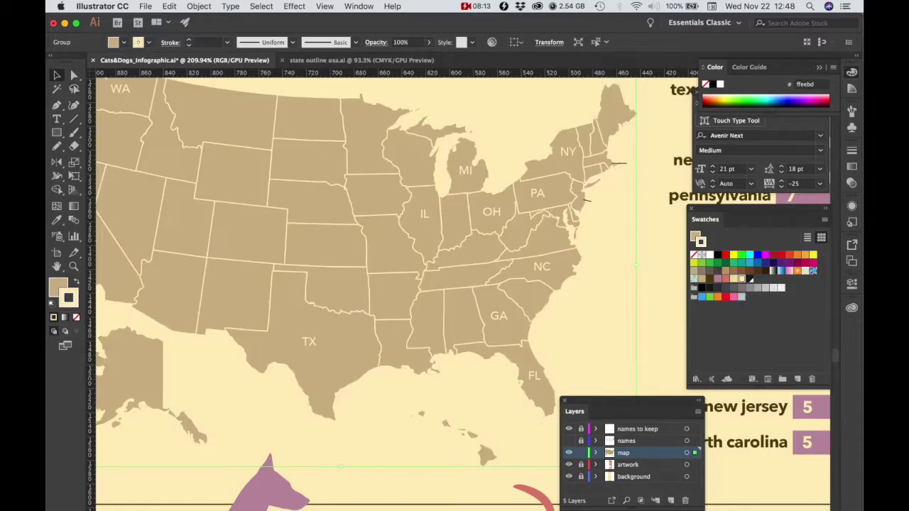
pyautogui.moveTo(552, 327); pyautogui.dragTo(476, 326)
pyautogui.moveTo(567, 312); pyautogui.dragTo(505, 307)
pyautogui.moveTo(386, 394); pyautogui.dragTo(451, 392)
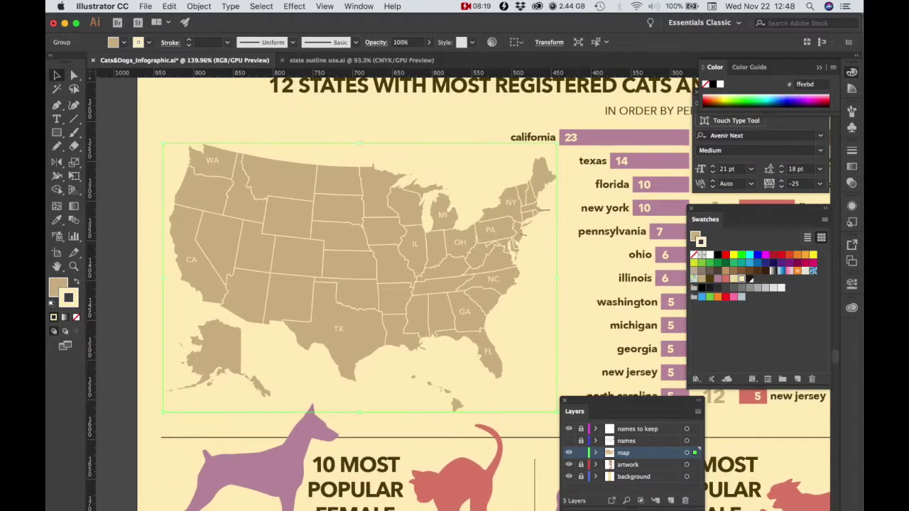
# Step: Move the floating Layers panel clear of the swatches, lock the map layer and unlock the names to keep layer
pyautogui.moveTo(538, 221); pyautogui.dragTo(603, 220)
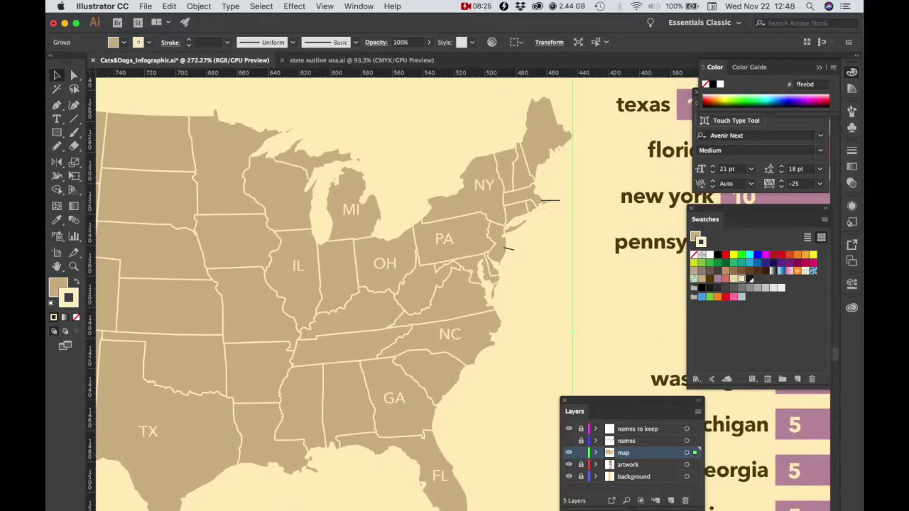
pyautogui.moveTo(597, 411); pyautogui.dragTo(627, 378)
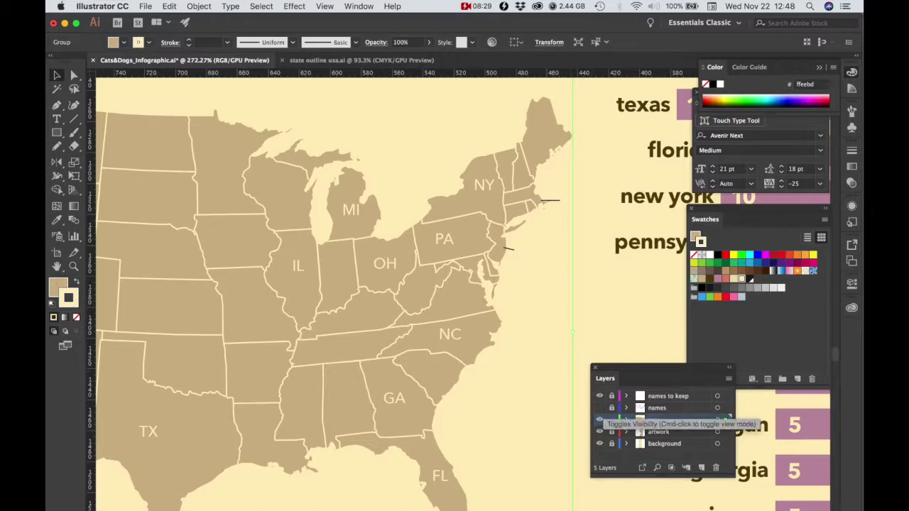
pyautogui.click(611, 419)
pyautogui.click(611, 396)
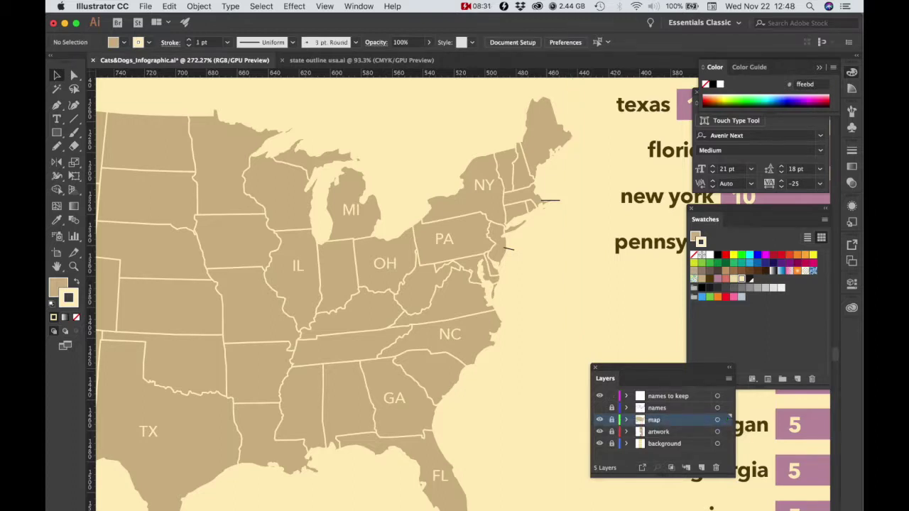
# Step: Select both leader lines beside Massachusetts and New Jersey and set their stroke to dark brown 574109
pyautogui.click(550, 201)
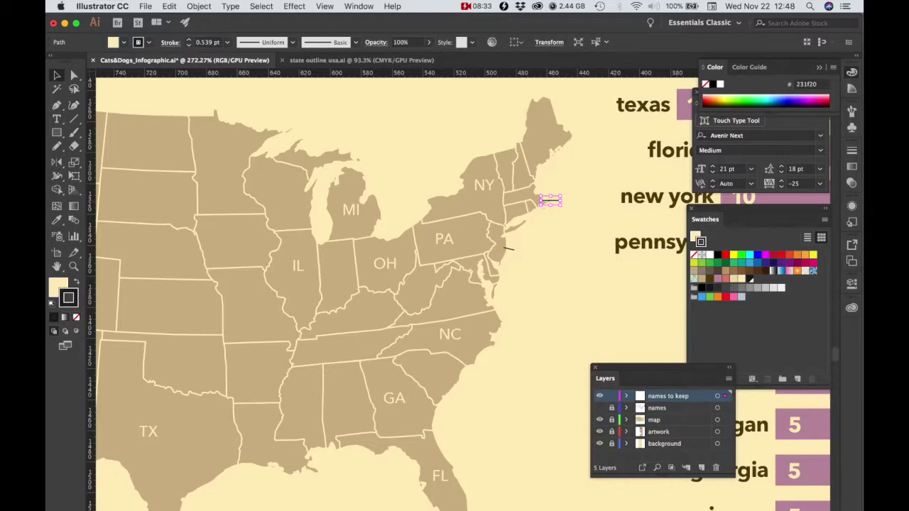
pyautogui.keyDown('shift'); pyautogui.click(507, 248); pyautogui.keyUp('shift')
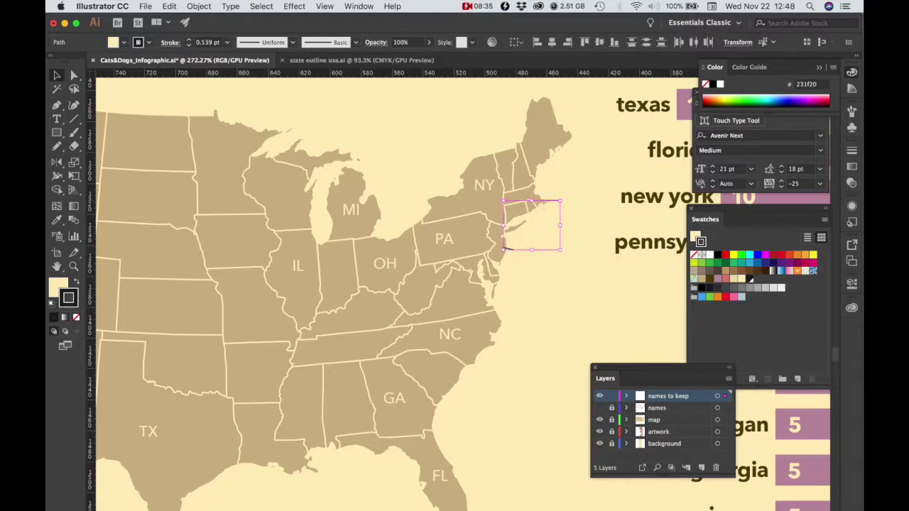
pyautogui.click(709, 278)
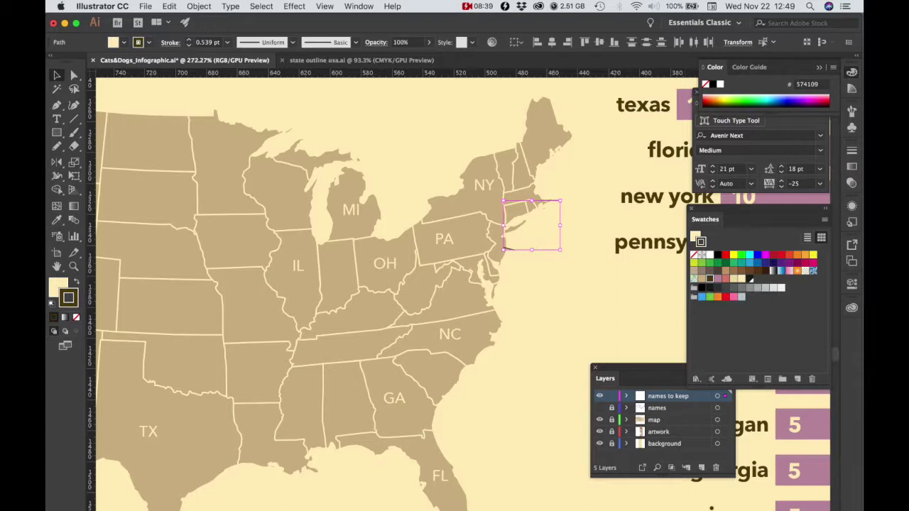
pyautogui.click(561, 276)
# Step: Select the two cream labels off the coast, MA and NJ, and fill them with dark brown 574109 with no stroke
pyautogui.click(524, 251)
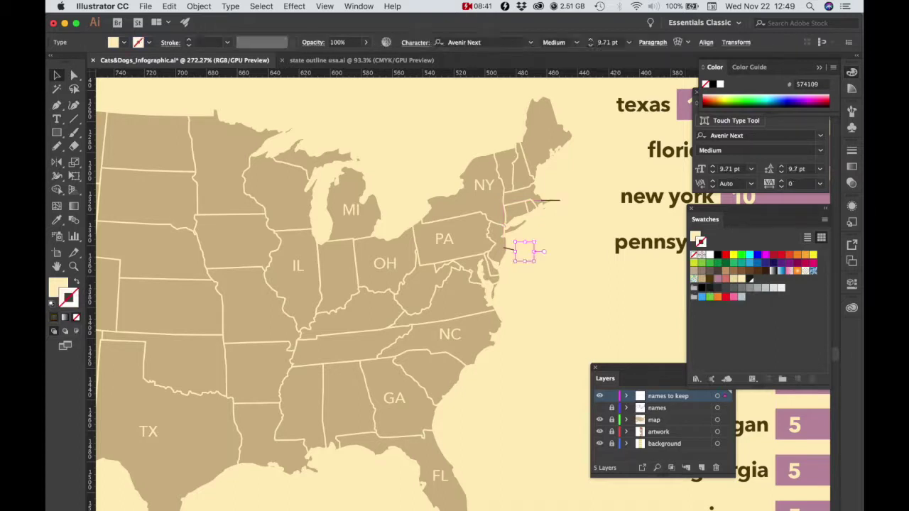
pyautogui.moveTo(535, 241); pyautogui.dragTo(592, 192)
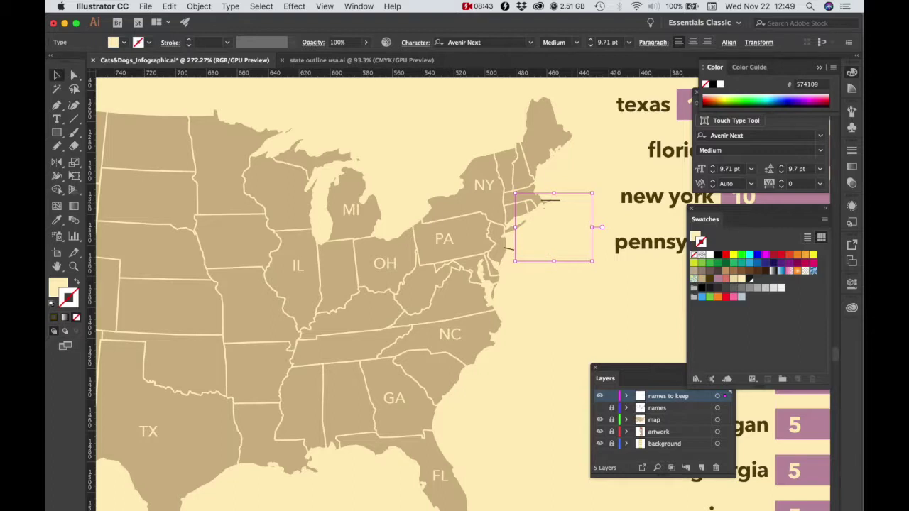
pyautogui.click(54, 317)
pyautogui.click(76, 317)
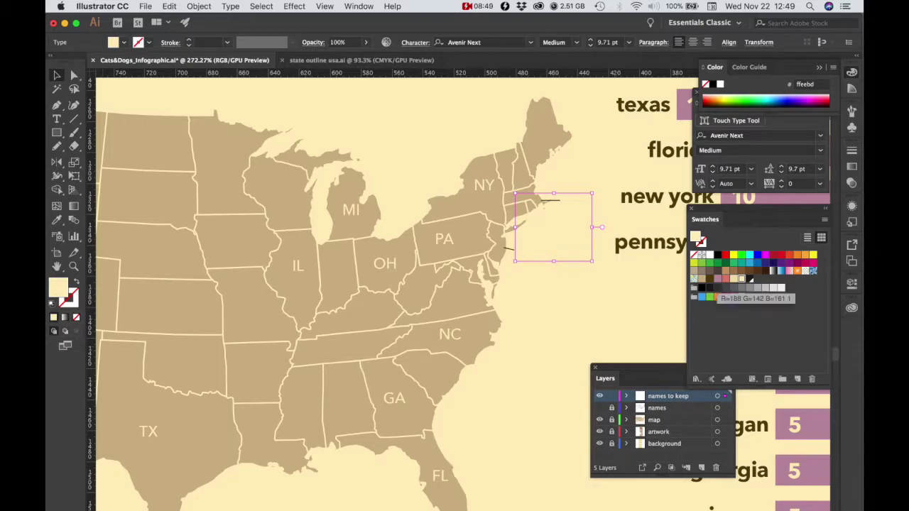
pyautogui.click(708, 279)
pyautogui.press('super+shift+a')
pyautogui.scroll(-6, 628, 234)
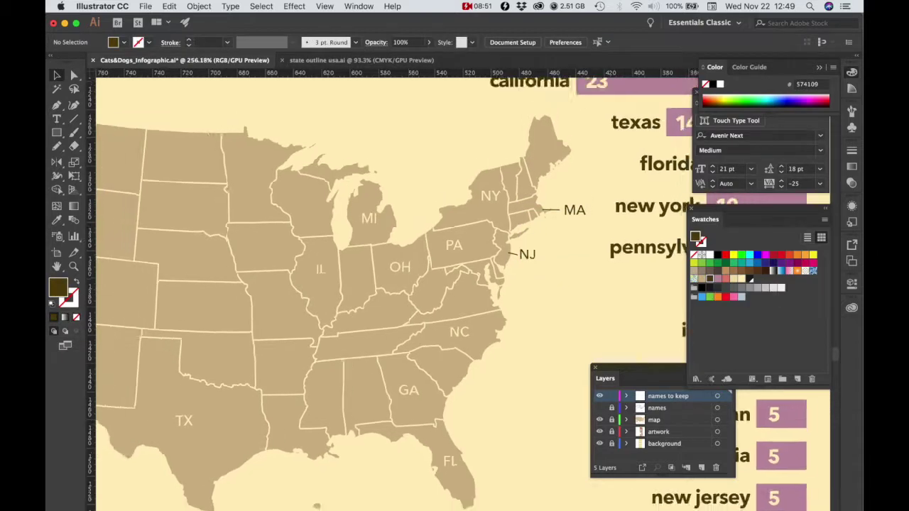
# Step: Lock the names to keep layer
pyautogui.scroll(-2, 628, 234)
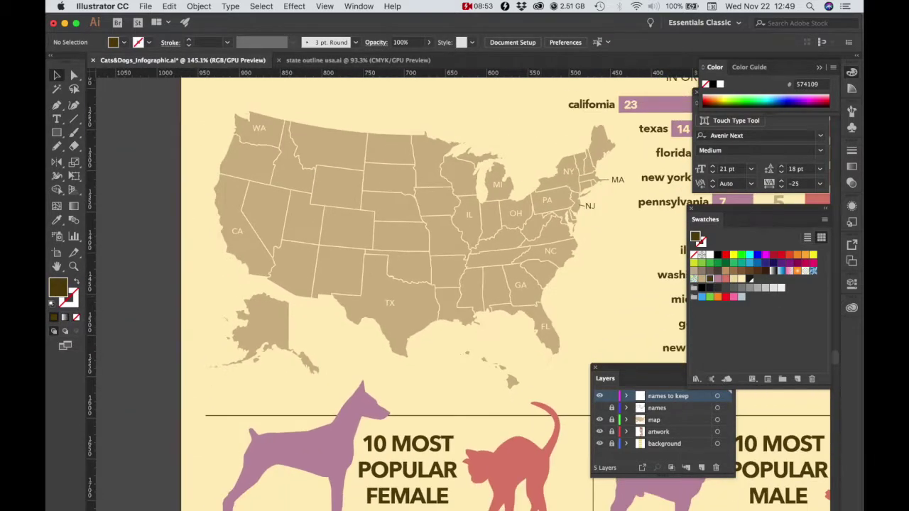
pyautogui.scroll(3, 451, 381)
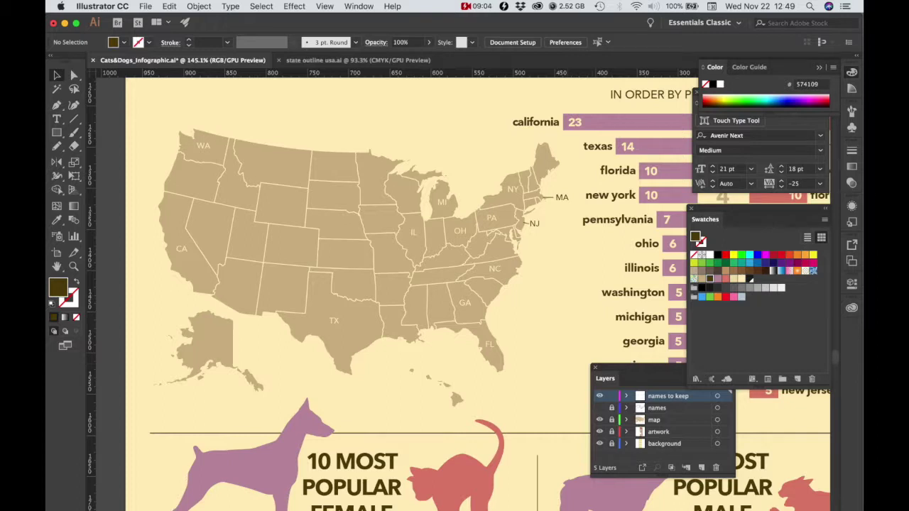
pyautogui.click(612, 396)
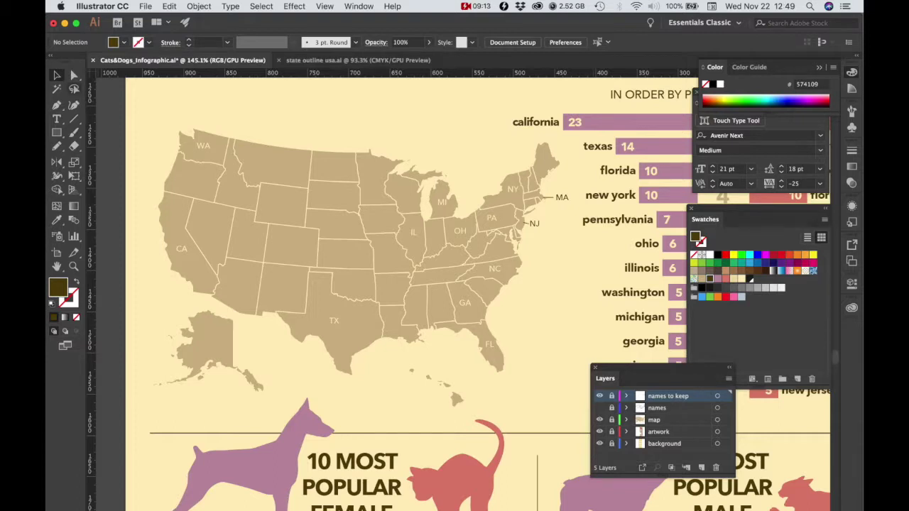
# Step: Examine the styled map beside the ranked lists of states with most registered cats and dogs
pyautogui.hscroll(5, 338, 289)
pyautogui.scroll(1, 337, 290)
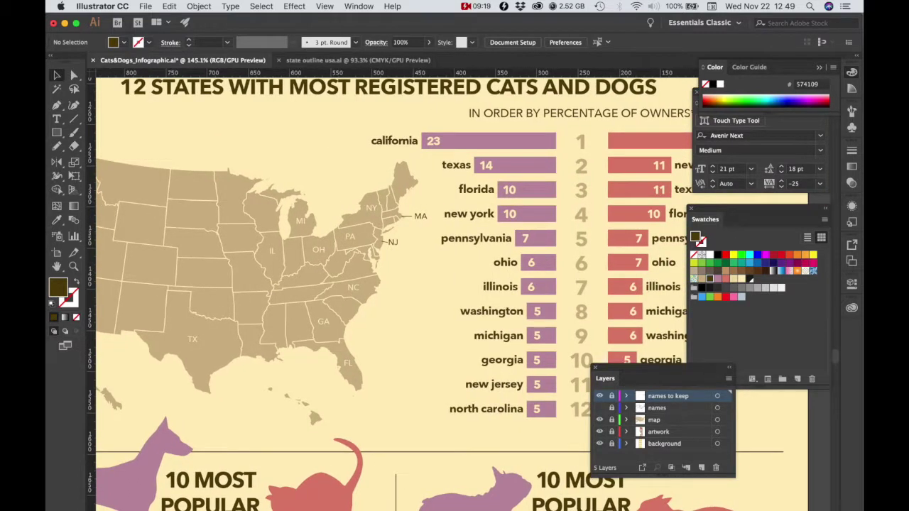
pyautogui.scroll(-3, 338, 290)
pyautogui.hscroll(-3, 338, 289)
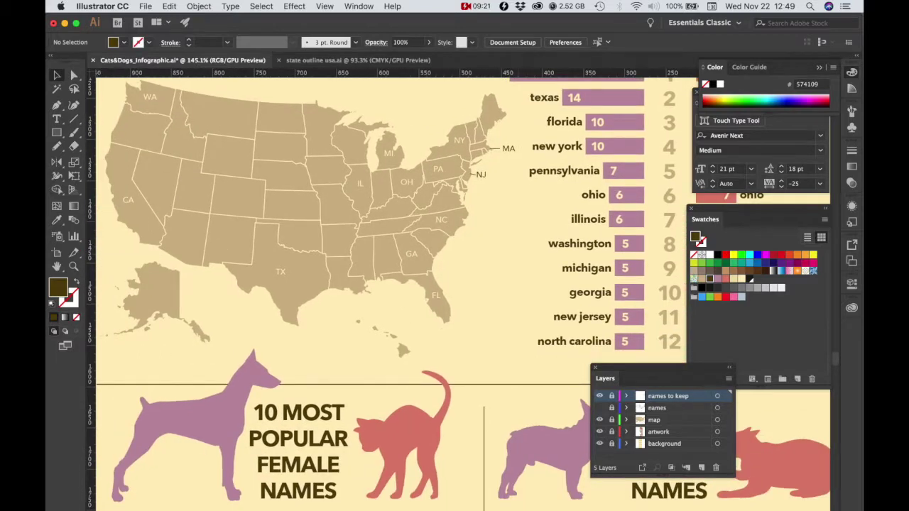
pyautogui.scroll(2, 462, 291)
pyautogui.hscroll(-2, 461, 291)
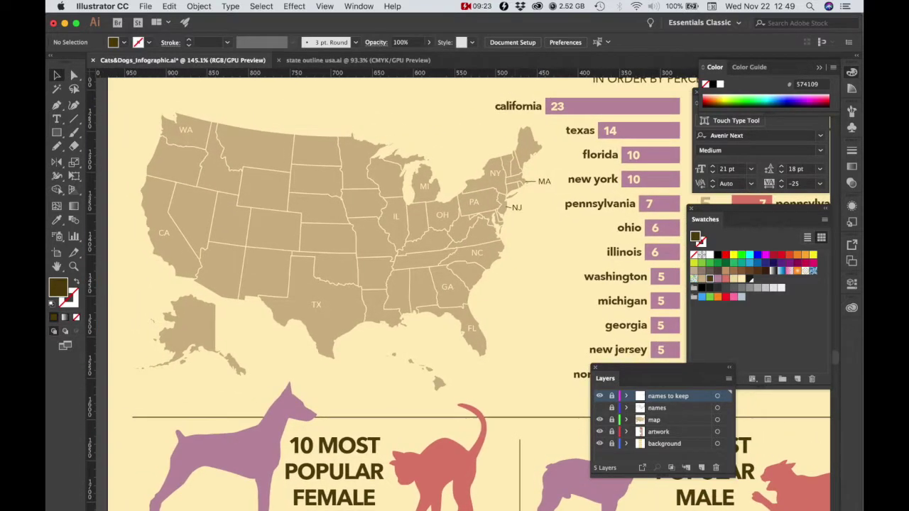
pyautogui.scroll(3, 461, 291)
pyautogui.hscroll(2, 462, 291)
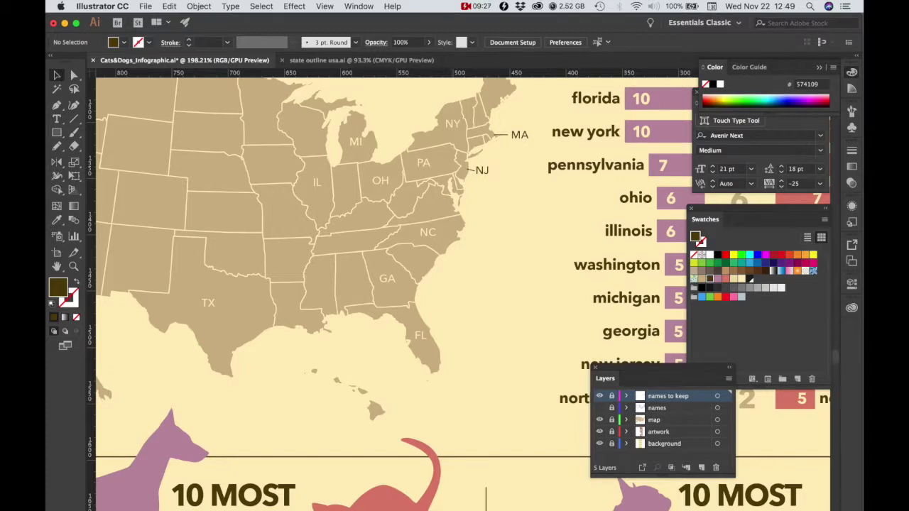
# Step: Unlock the map layer, select the whole US map and ungroup it into individual states
pyautogui.click(611, 420)
pyautogui.click(717, 420)
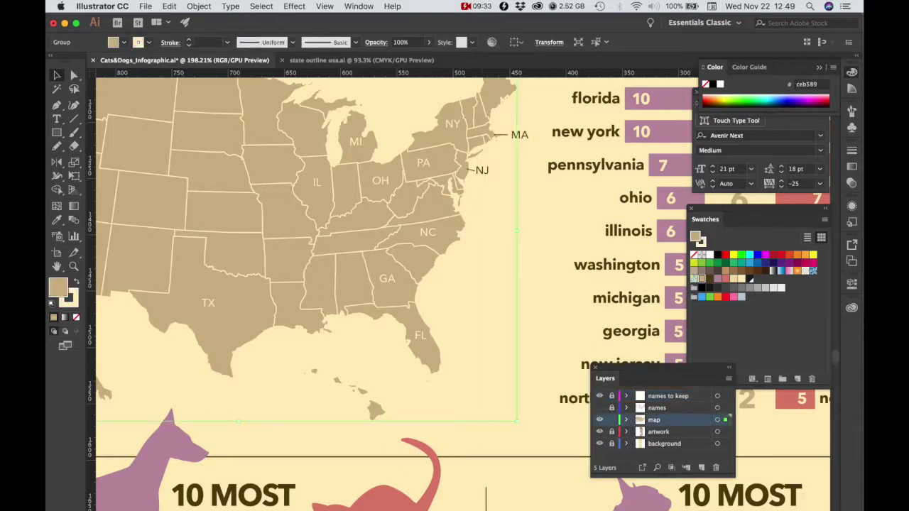
pyautogui.rightClick(450, 231)
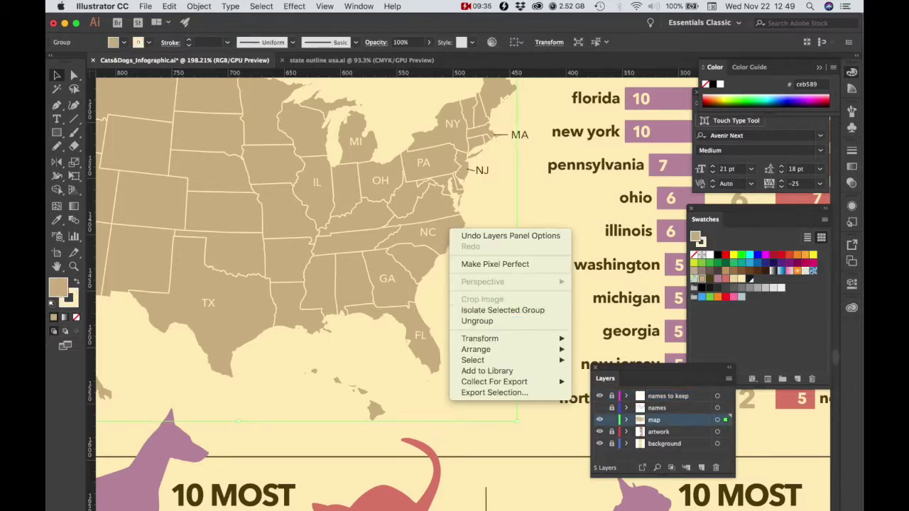
pyautogui.click(477, 321)
# Step: Fill North Carolina with the purple swatch R=188 G=142 B=161 and Massachusetts with the coral swatch R=221 G=129 B=114
pyautogui.click(426, 234)
pyautogui.moveTo(463, 235); pyautogui.dragTo(526, 246)
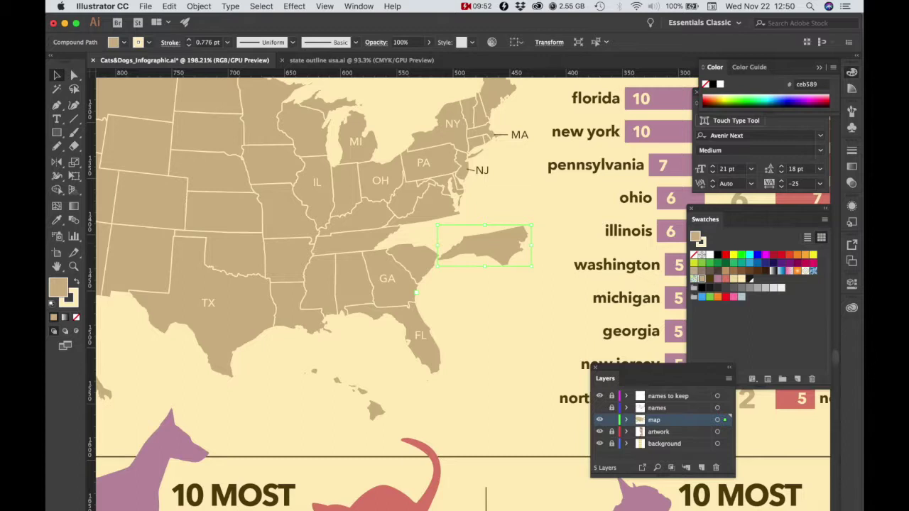
pyautogui.press('super+z')
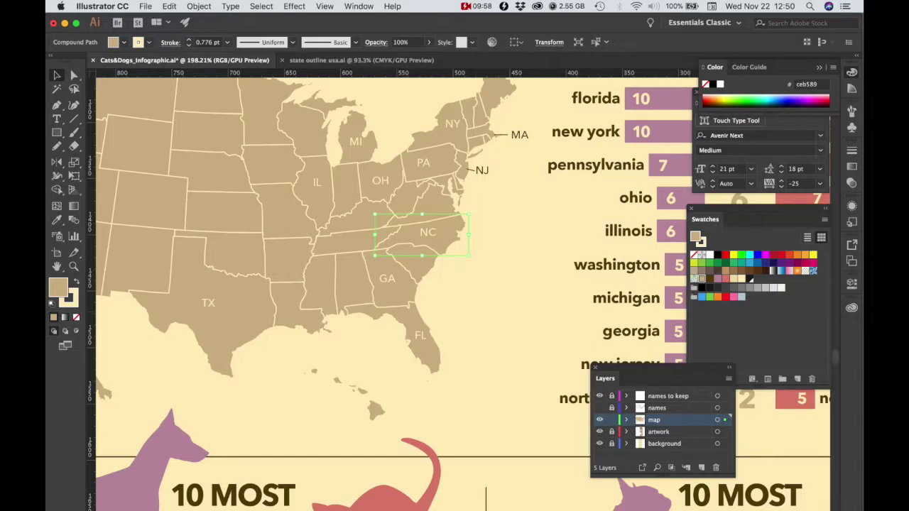
pyautogui.click(716, 277)
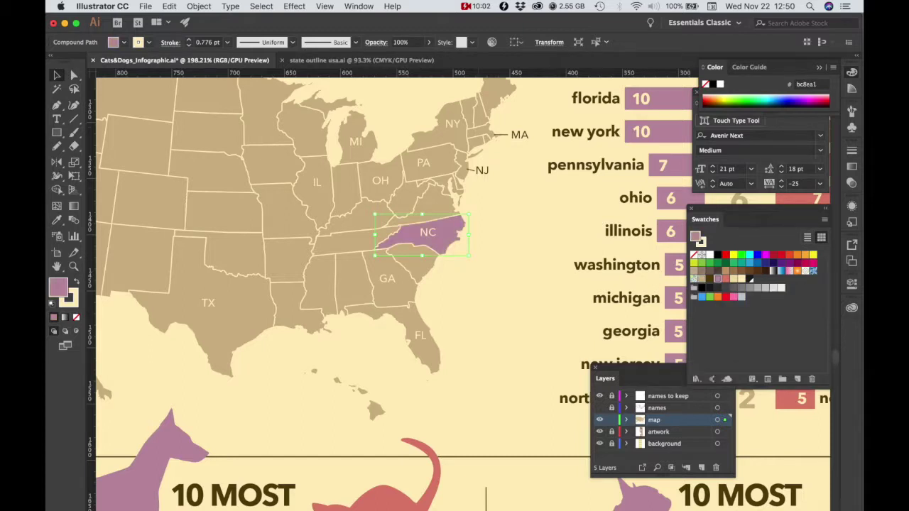
pyautogui.click(480, 132)
pyautogui.click(725, 278)
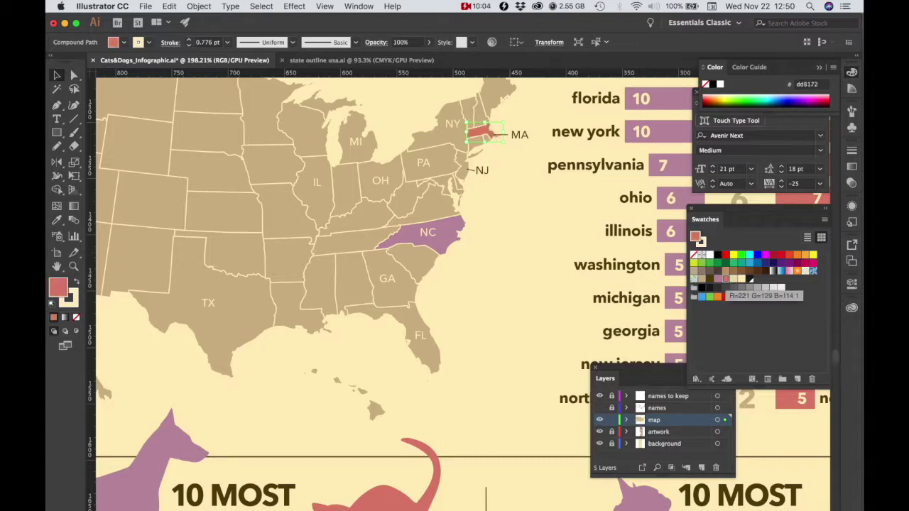
# Step: Fill Pennsylvania, Ohio, Michigan, Illinois, Georgia, Florida, Texas, Washington and California together with the coral swatch R=221 G=129 B=114
pyautogui.moveTo(426, 235); pyautogui.dragTo(490, 283)
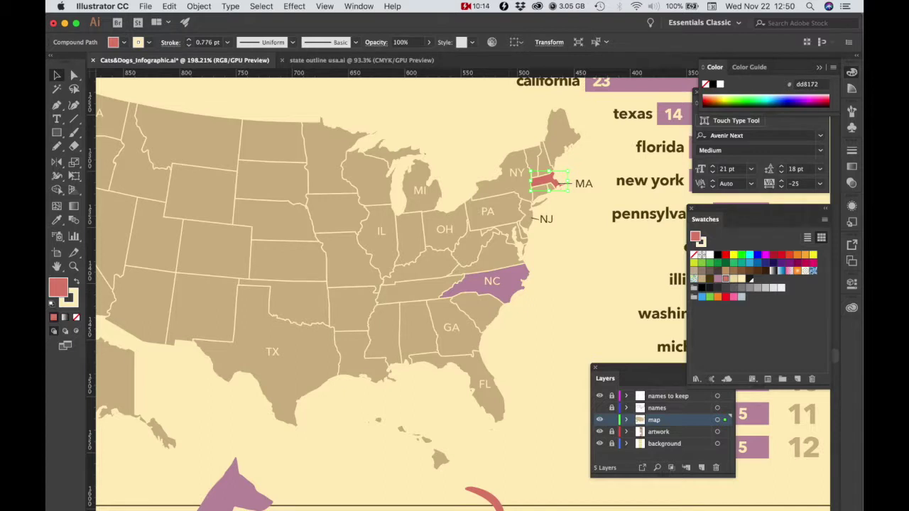
pyautogui.click(495, 215)
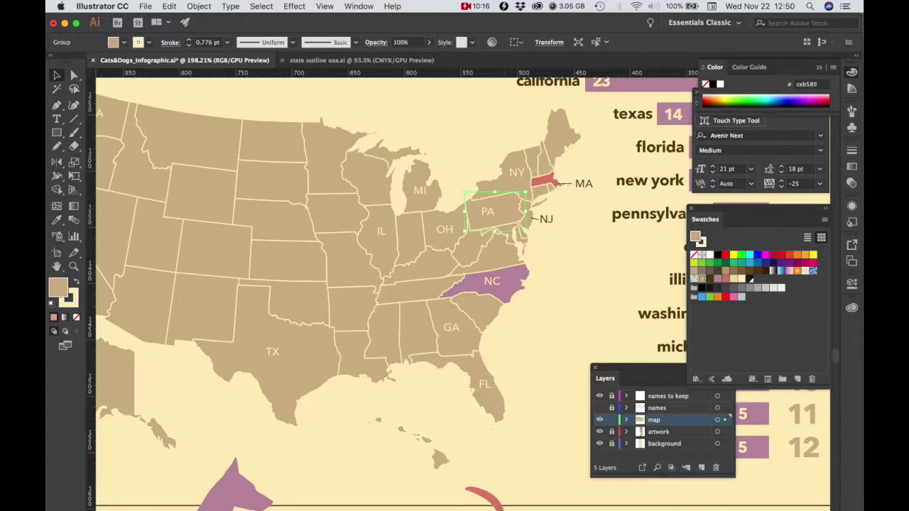
pyautogui.keyDown('shift'); pyautogui.click(442, 235); pyautogui.keyUp('shift')
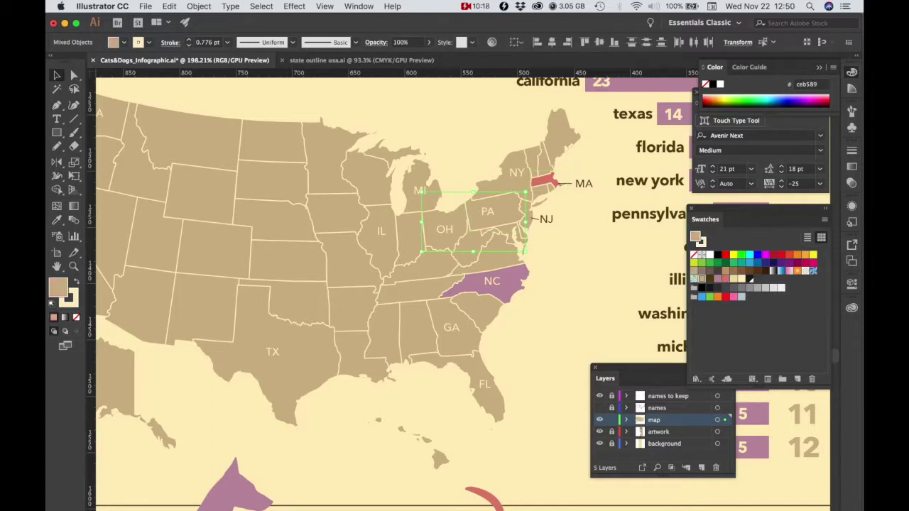
pyautogui.keyDown('shift'); pyautogui.click(420, 198); pyautogui.keyUp('shift')
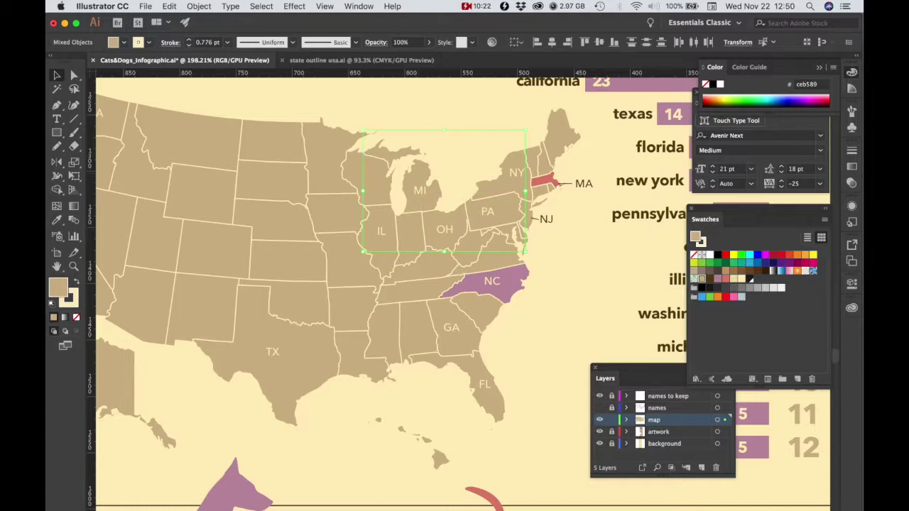
pyautogui.keyDown('shift'); pyautogui.click(419, 191); pyautogui.keyUp('shift')
pyautogui.keyDown('shift'); pyautogui.click(420, 191); pyautogui.keyUp('shift')
pyautogui.keyDown('shift'); pyautogui.click(381, 231); pyautogui.keyUp('shift')
pyautogui.keyDown('shift'); pyautogui.click(453, 327); pyautogui.keyUp('shift')
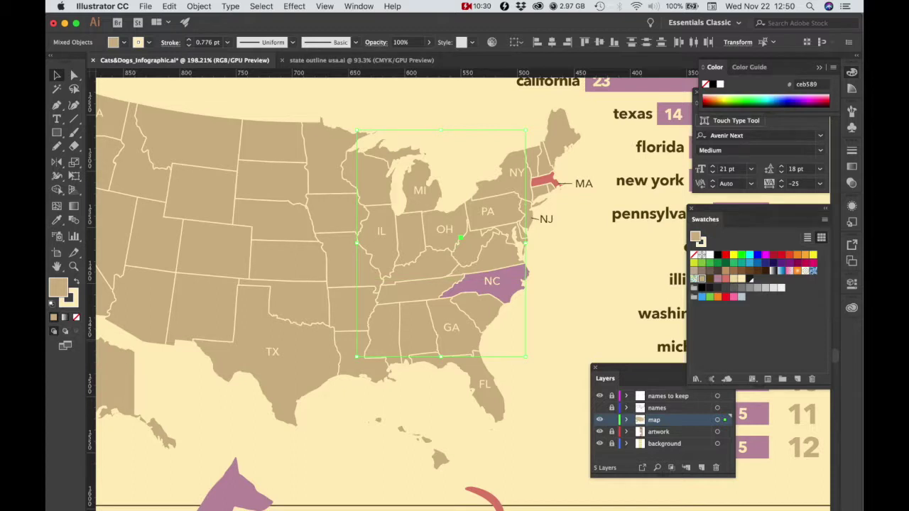
pyautogui.keyDown('shift'); pyautogui.click(484, 384); pyautogui.keyUp('shift')
pyautogui.keyDown('shift'); pyautogui.click(273, 352); pyautogui.keyUp('shift')
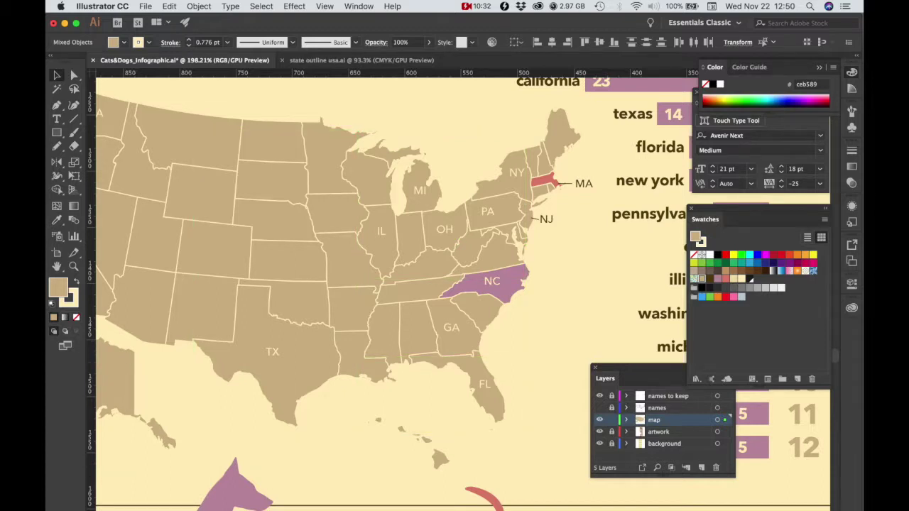
pyautogui.hscroll(-6, 397, 284)
pyautogui.keyDown('shift'); pyautogui.click(298, 264); pyautogui.keyUp('shift')
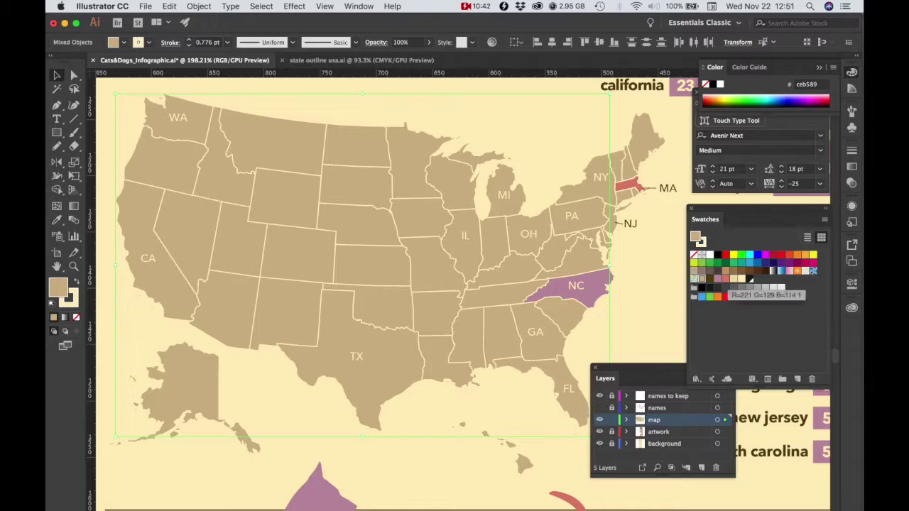
pyautogui.click(723, 278)
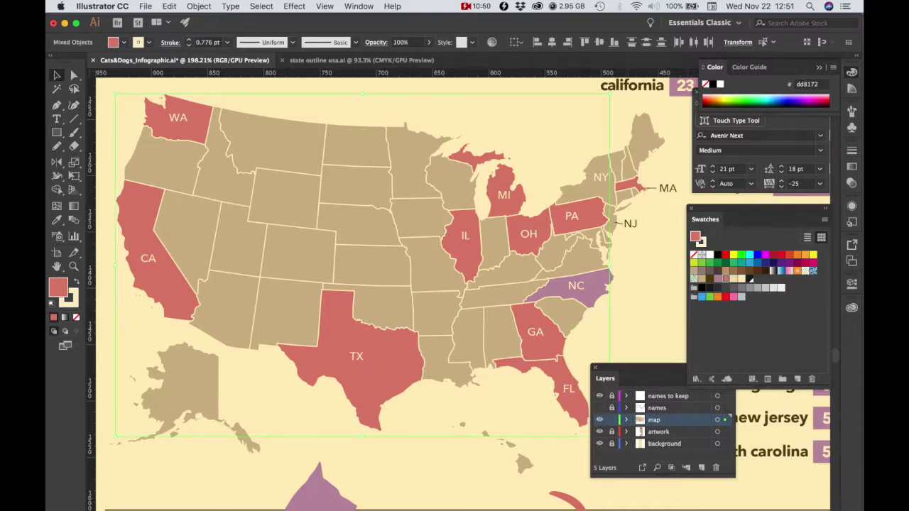
# Step: Overlay the nine coral states with copies filled with the purple swatch R=188 G=142 B=161 and set to Multiply
pyautogui.click(717, 278)
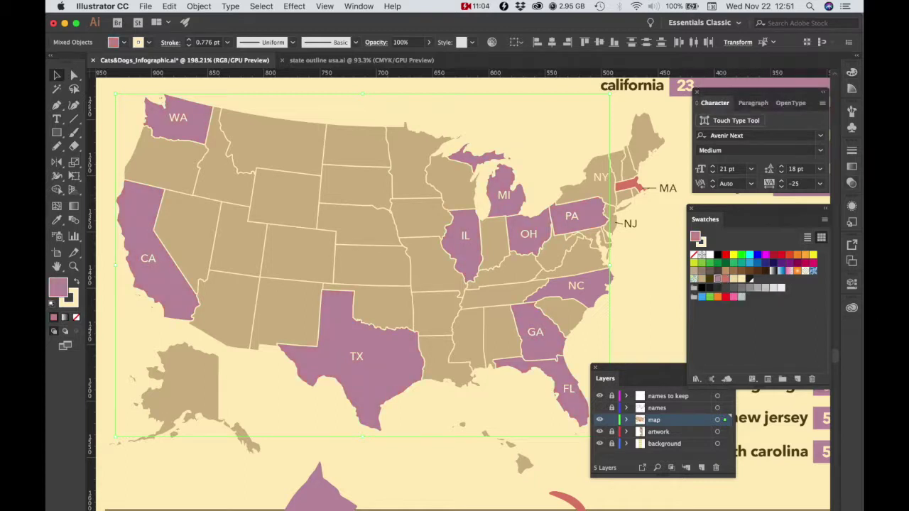
pyautogui.click(851, 183)
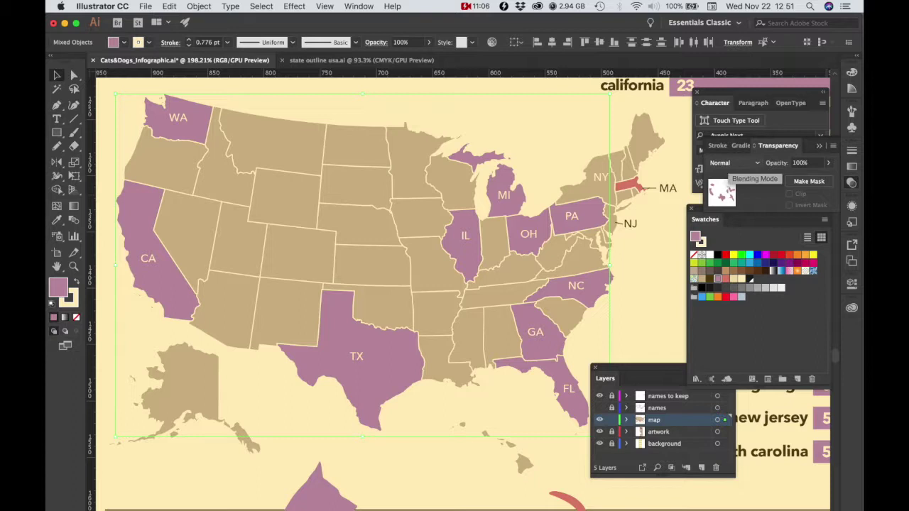
pyautogui.click(735, 163)
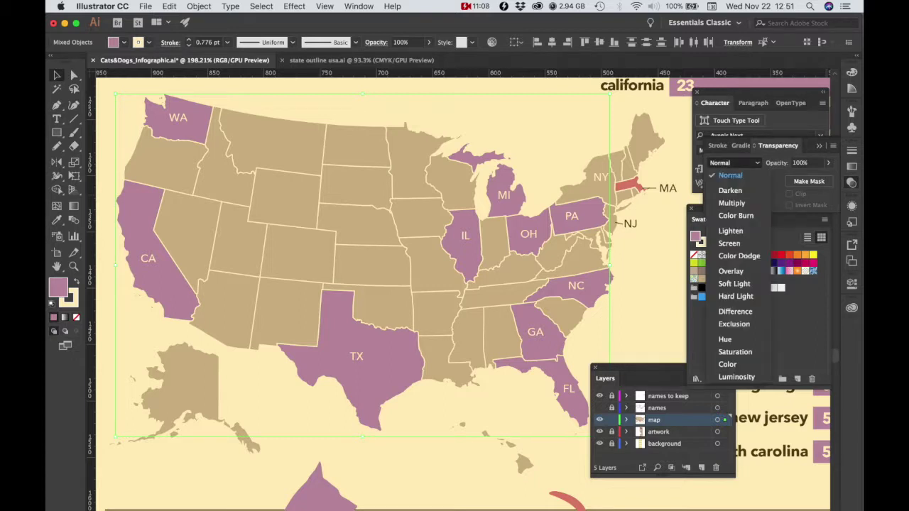
pyautogui.click(731, 203)
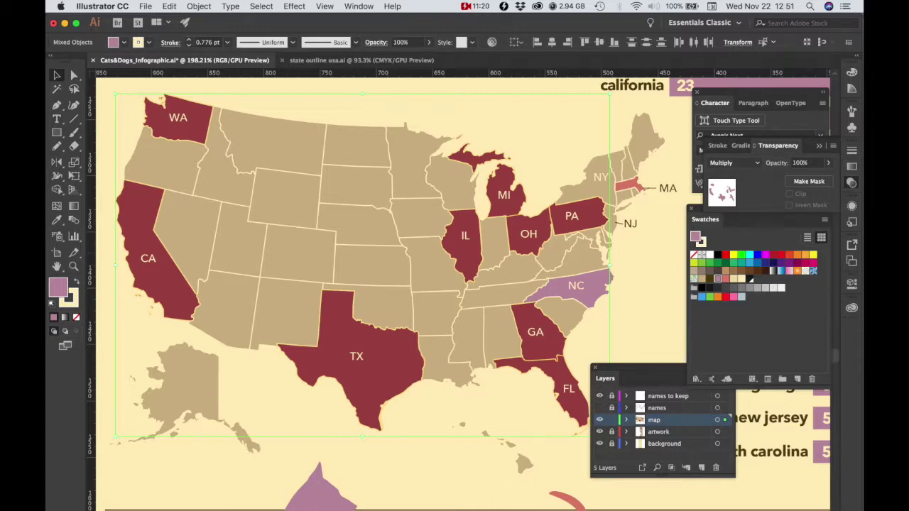
pyautogui.press('super+shift+a')
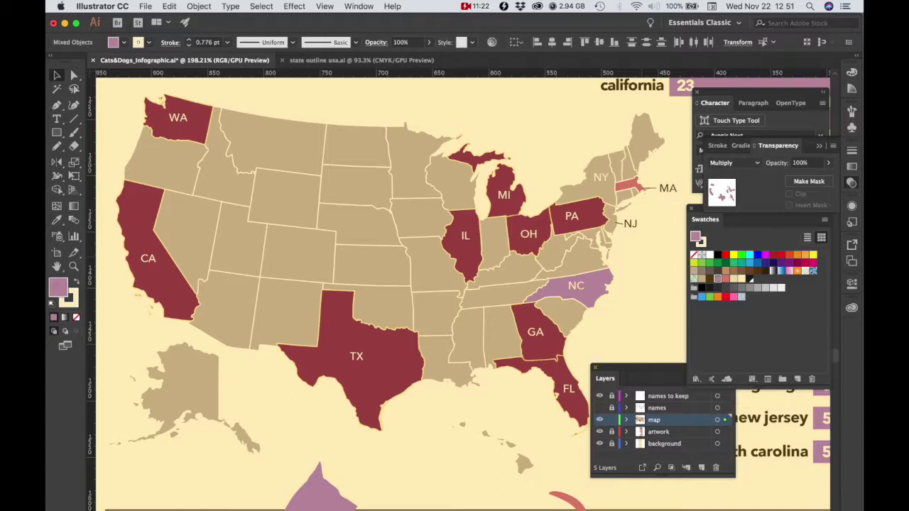
# Step: Stack another copy of the multiplied states in front, remove its fill, keep the cream #ffeebd stroke and set blending to Normal
pyautogui.press('super+a')
pyautogui.press('super+shift+a')
pyautogui.press('super+a')
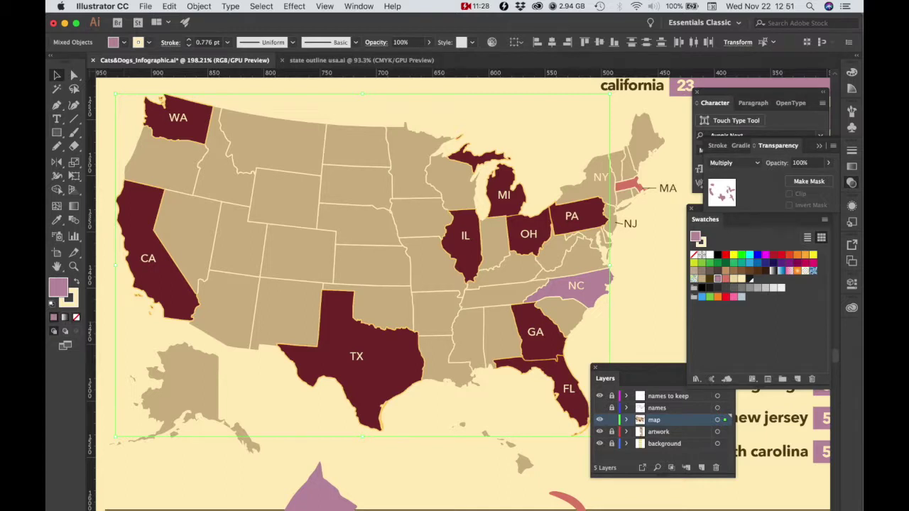
pyautogui.click(76, 317)
pyautogui.click(72, 303)
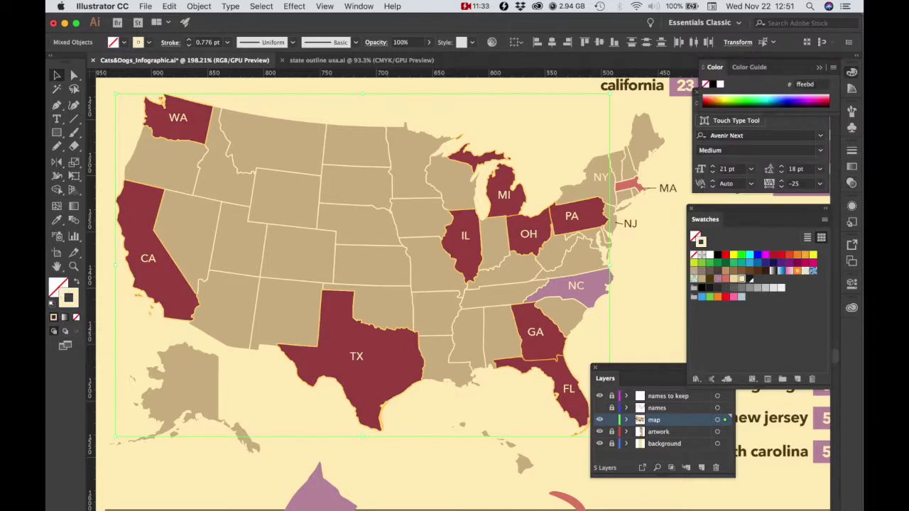
pyautogui.click(851, 182)
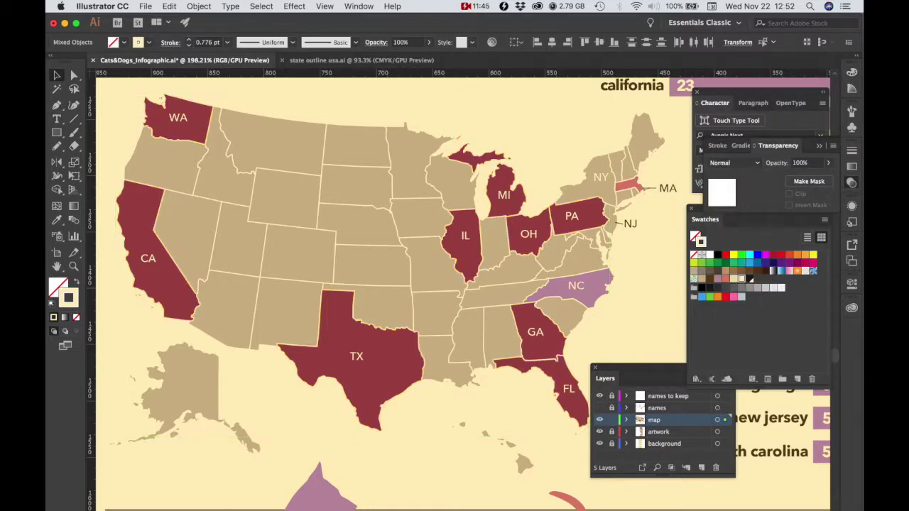
# Step: Deselect the outline copy and examine the coloured map alongside the ranked lists and the popular names sections
pyautogui.scroll(5, 484, 416)
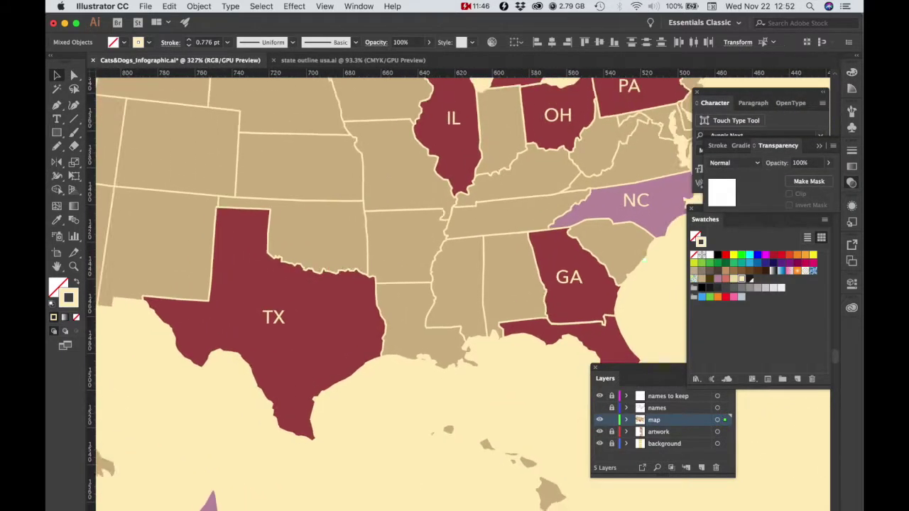
pyautogui.scroll(-5, 531, 419)
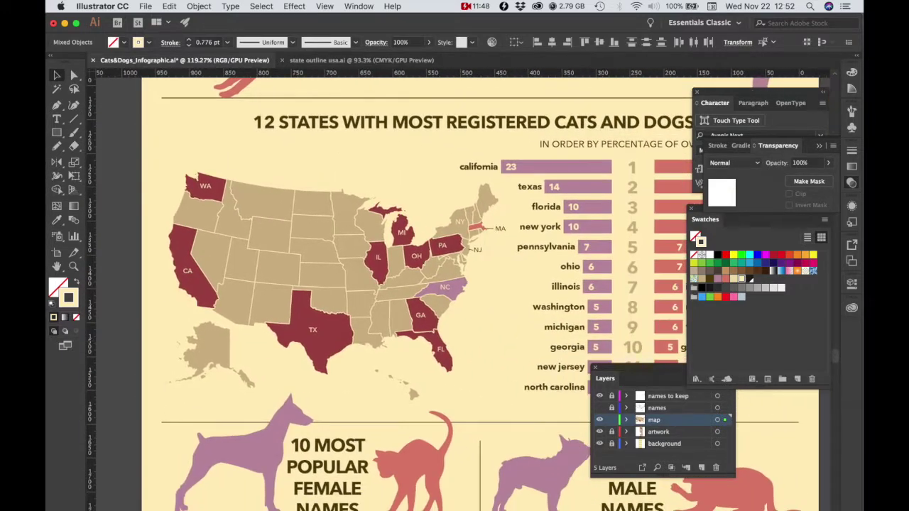
pyautogui.moveTo(625, 378); pyautogui.dragTo(719, 411)
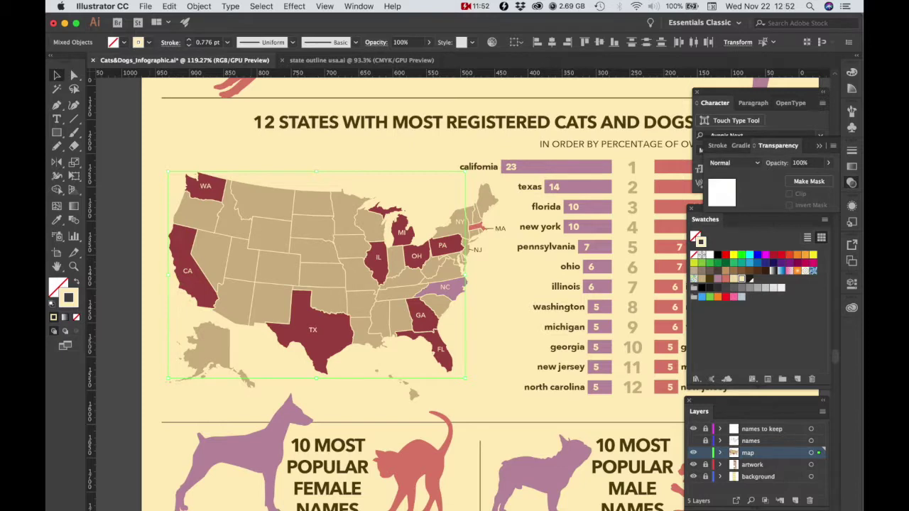
pyautogui.press('super+shift+a')
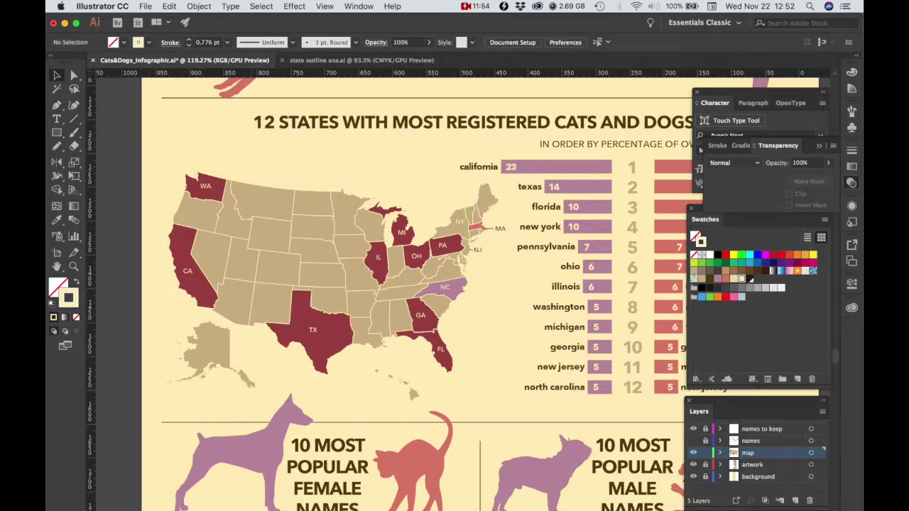
pyautogui.scroll(3, 417, 401)
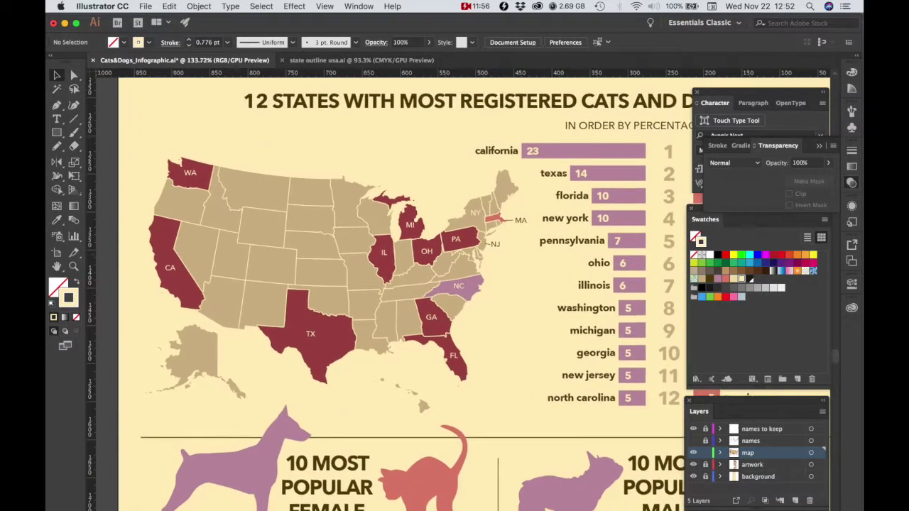
pyautogui.moveTo(418, 393); pyautogui.dragTo(482, 455)
pyautogui.scroll(-3, 436, 291)
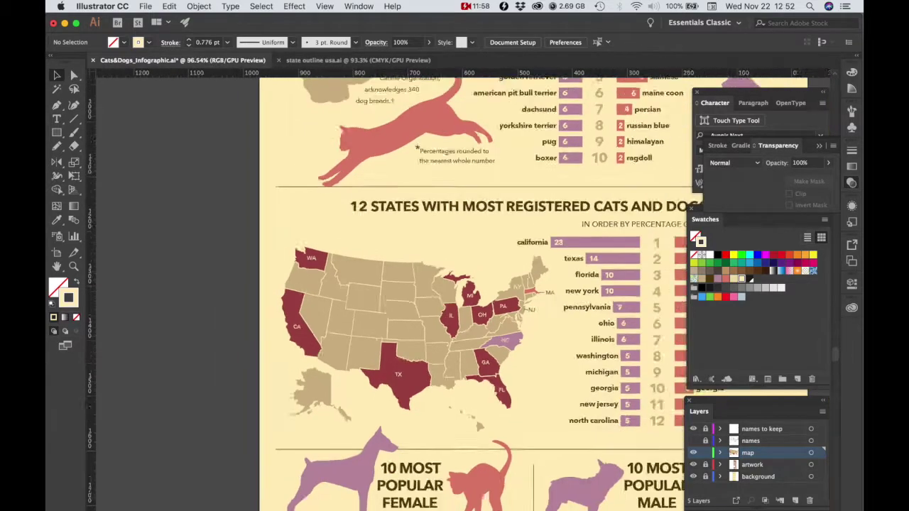
pyautogui.scroll(-5, 398, 291)
pyautogui.hscroll(-3, 398, 291)
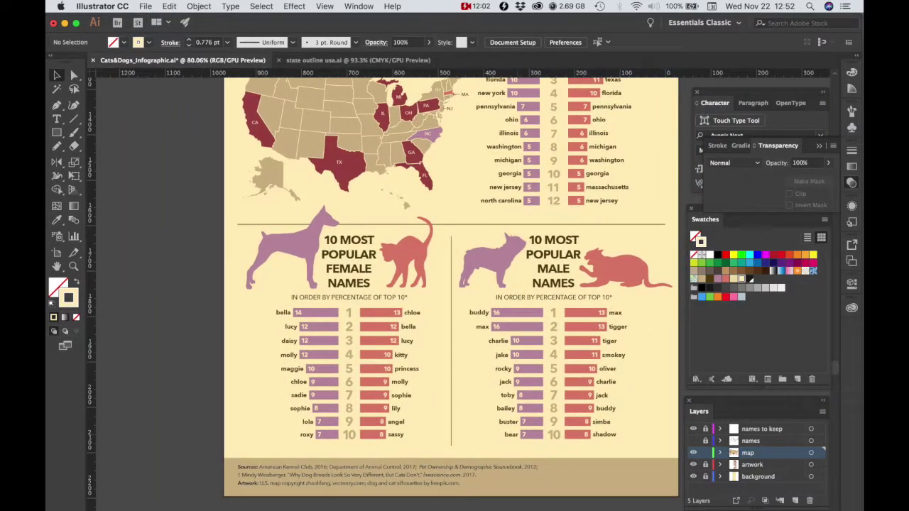
pyautogui.scroll(3, 336, 206)
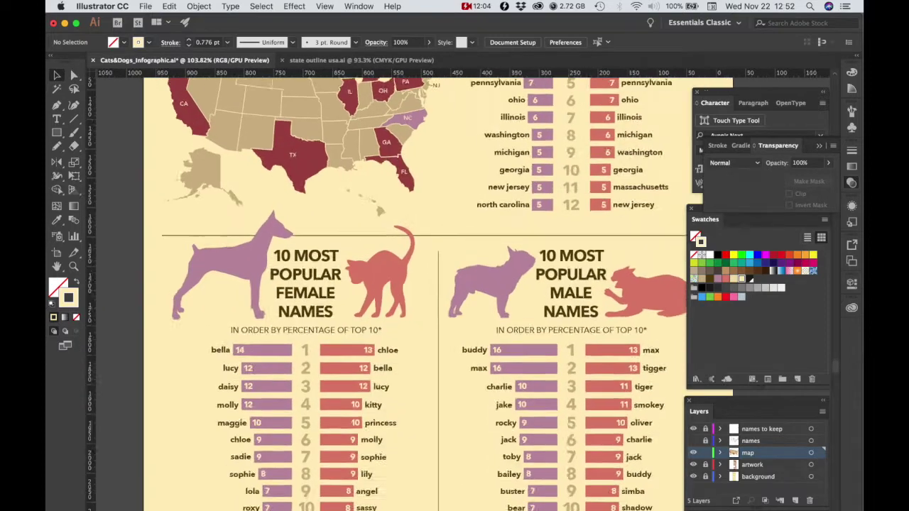
pyautogui.scroll(5, 443, 413)
pyautogui.scroll(3, 493, 257)
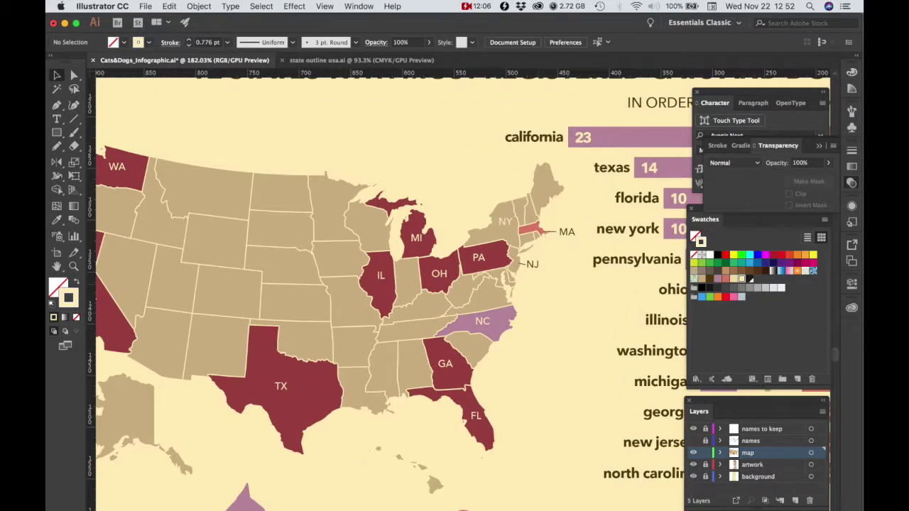
pyautogui.scroll(2, 493, 257)
pyautogui.hscroll(-2, 494, 257)
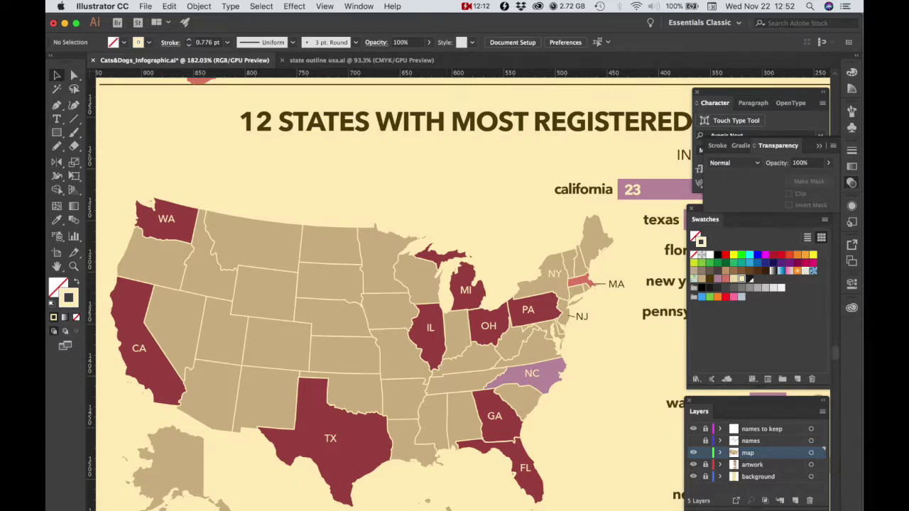
# Step: Draw a small square above the map with no stroke and fill it with the coral swatch R=221 G=129 B=114
pyautogui.click(57, 133)
pyautogui.moveTo(304, 176); pyautogui.dragTo(327, 198)
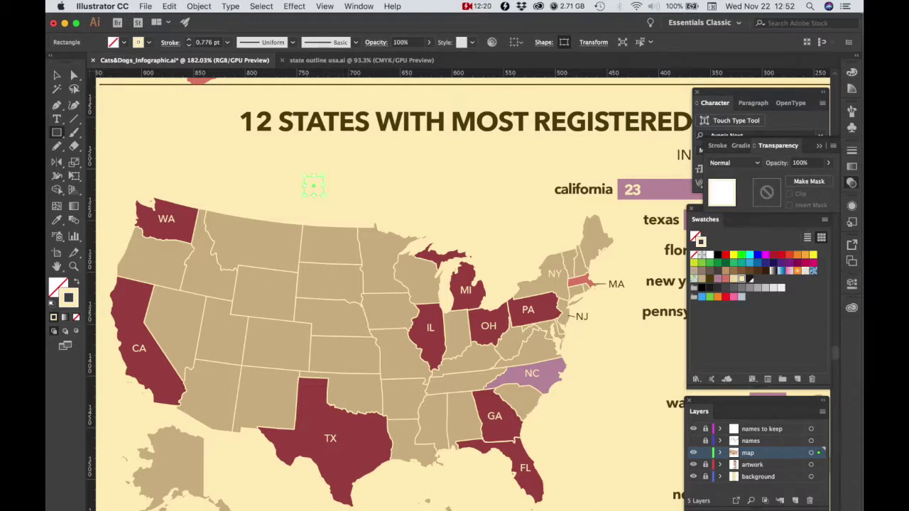
pyautogui.press('x')
pyautogui.press('/')
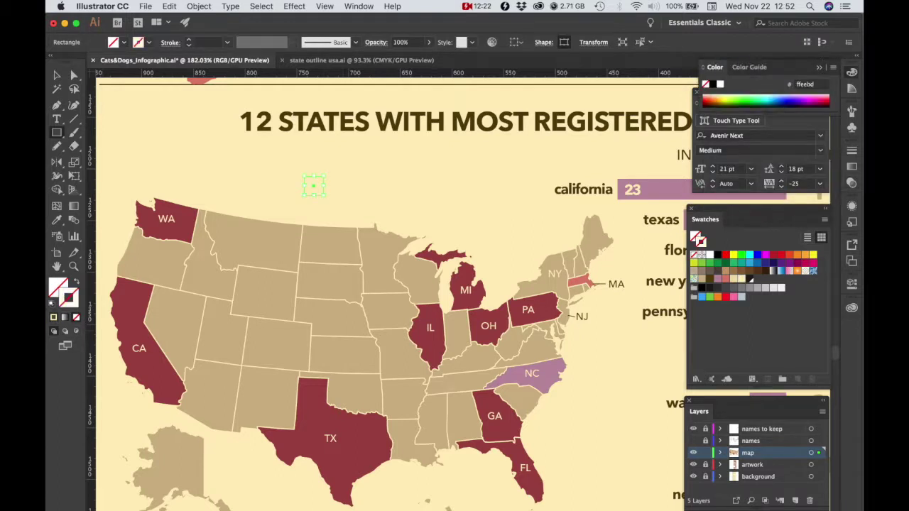
pyautogui.press('super+shift+a')
pyautogui.click(725, 279)
pyautogui.click(313, 186)
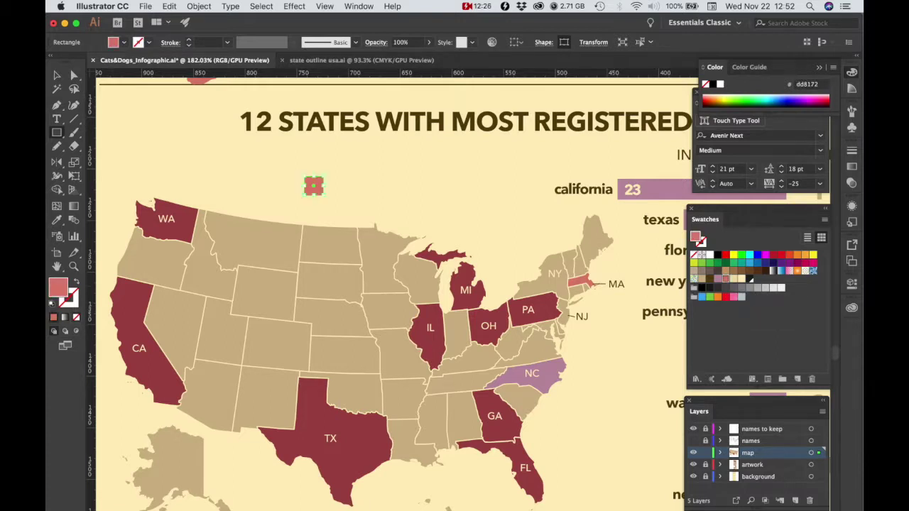
# Step: Duplicate the coral square to its right and fill the copy with the purple swatch R=188 G=142 B=161
pyautogui.press('v')
pyautogui.moveTo(324, 195)
pyautogui.mouseDown()
pyautogui.moveTo(318, 191)
pyautogui.moveTo(360, 192)
pyautogui.mouseUp()
pyautogui.click(717, 278)
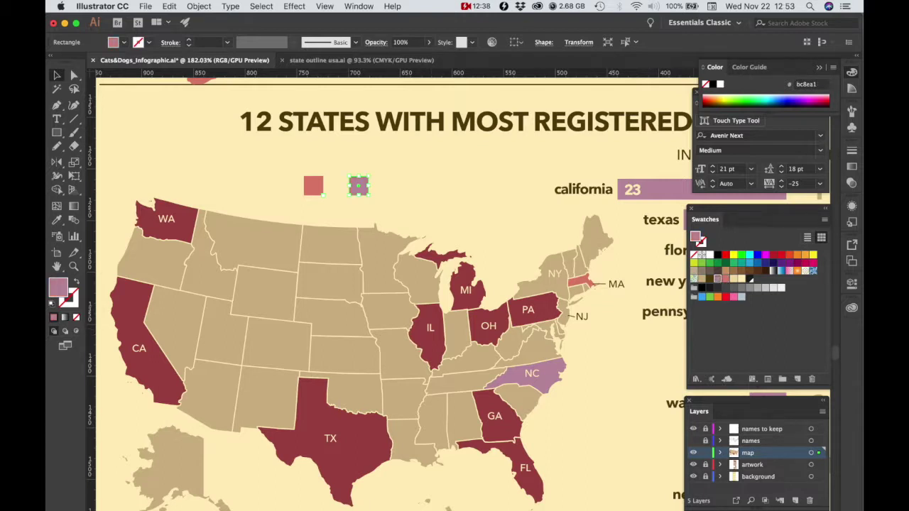
pyautogui.press('super+shift+a')
# Step: Duplicate the purple square to its right and overlay it with a coral R=221 G=129 B=114 copy set to Multiply
pyautogui.click(359, 186)
pyautogui.moveTo(358, 186); pyautogui.dragTo(405, 186)
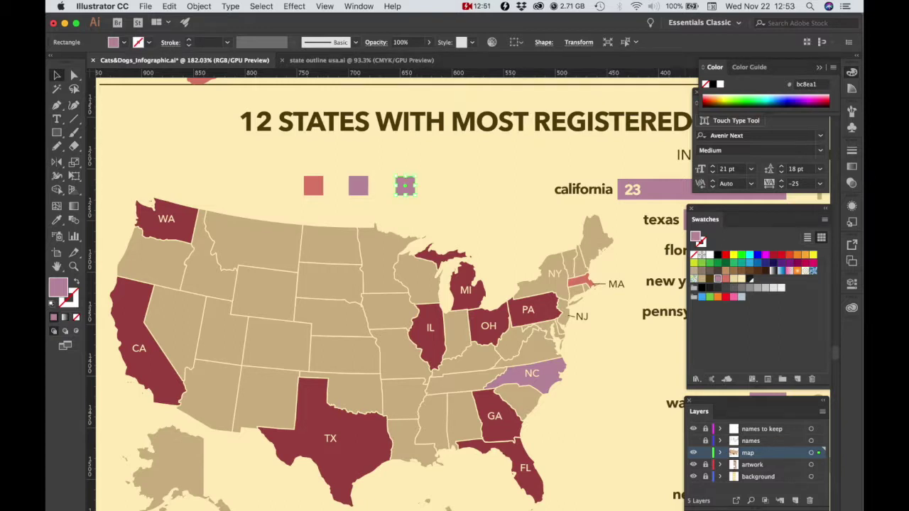
pyautogui.click(718, 279)
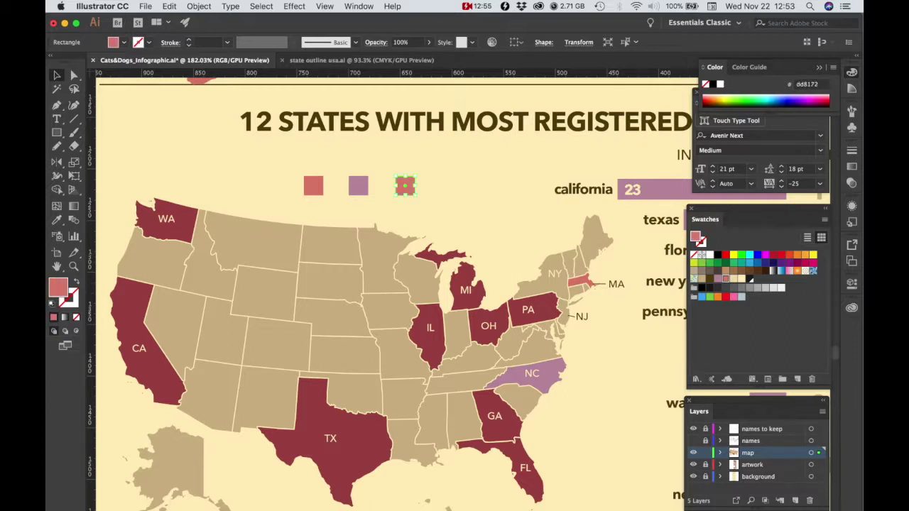
pyautogui.click(851, 182)
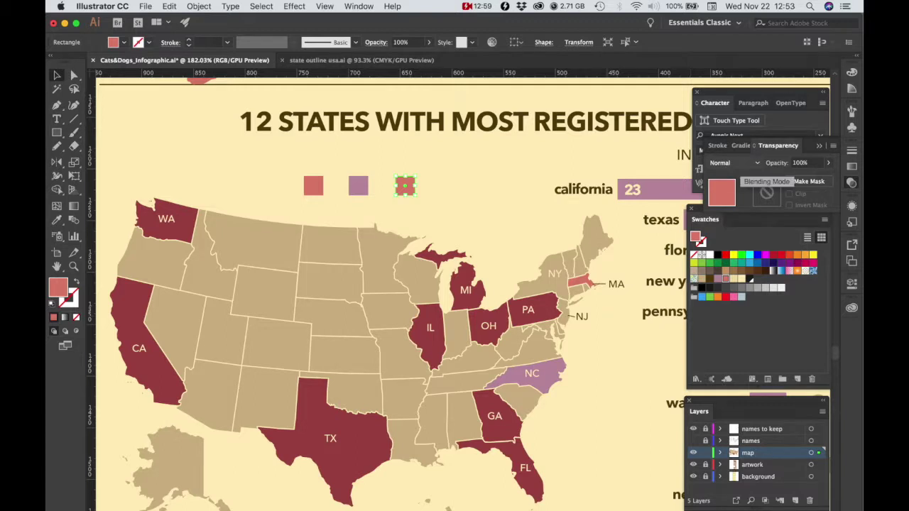
pyautogui.click(735, 163)
pyautogui.click(731, 203)
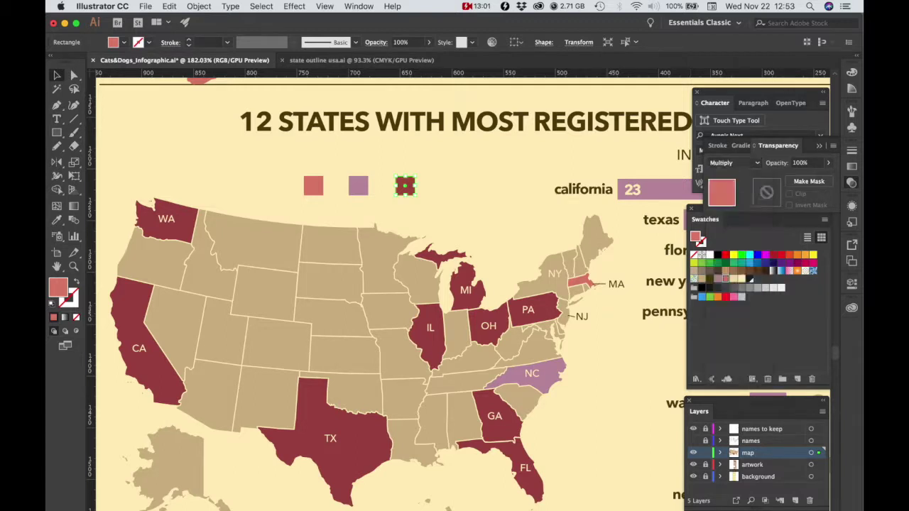
# Step: Select both overlapping squares of the third, dark red legend key and group them
pyautogui.click(440, 165)
pyautogui.moveTo(429, 166); pyautogui.dragTo(397, 191)
pyautogui.rightClick(410, 187)
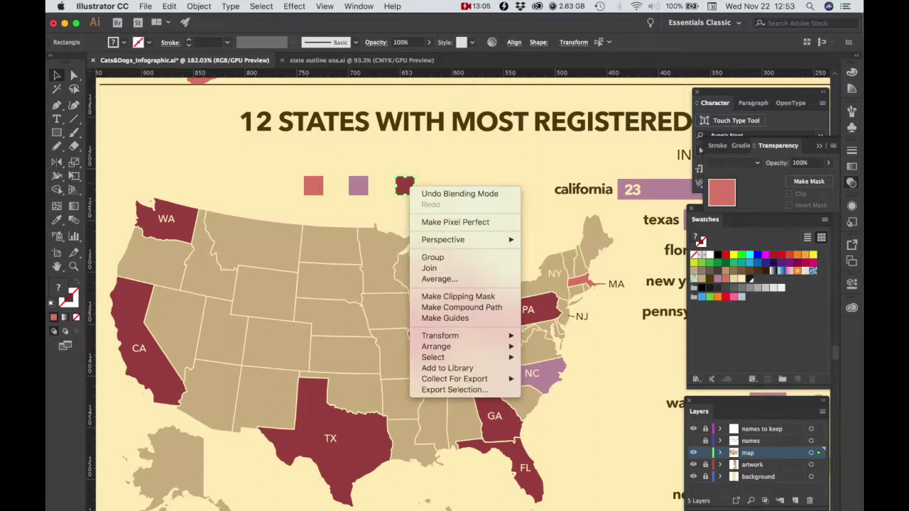
pyautogui.moveTo(454, 357)
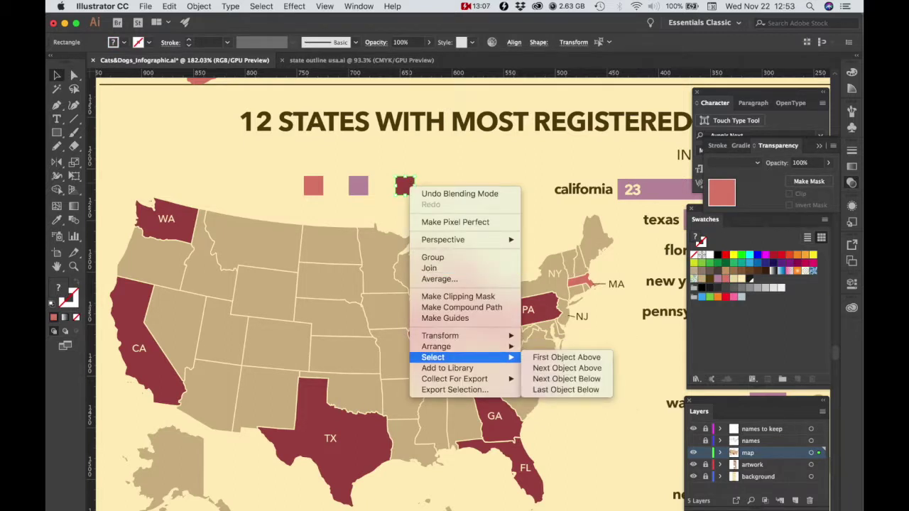
pyautogui.click(440, 257)
pyautogui.click(458, 206)
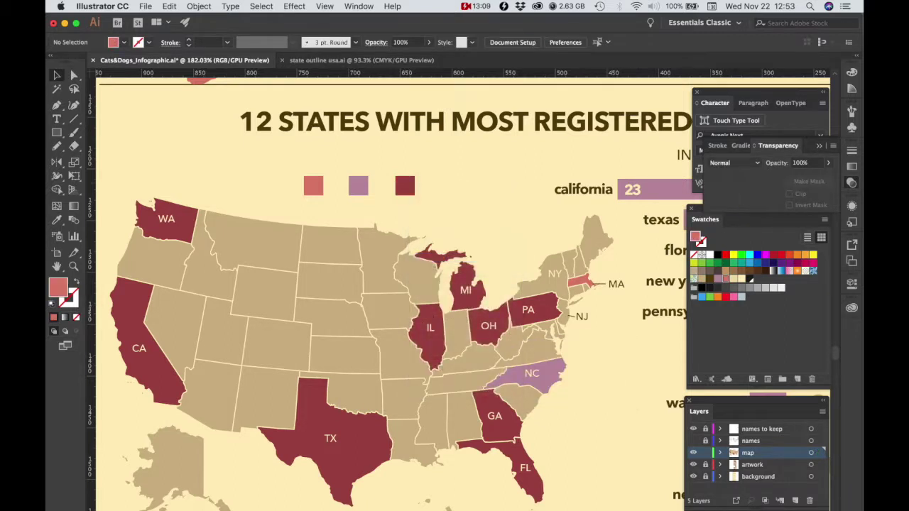
# Step: Add an area text frame between the coral and purple legend squares containing the label "cats"
pyautogui.scroll(3, 429, 208)
pyautogui.moveTo(429, 208); pyautogui.dragTo(467, 242)
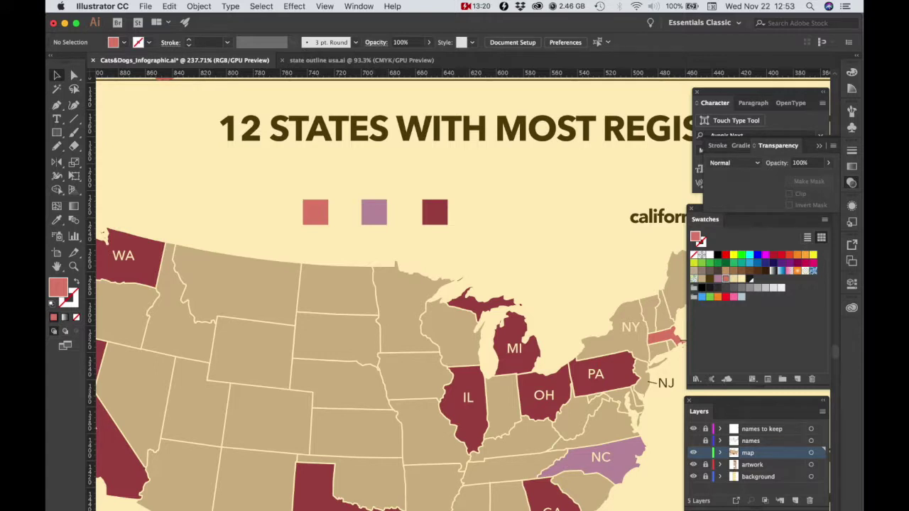
pyautogui.press('t')
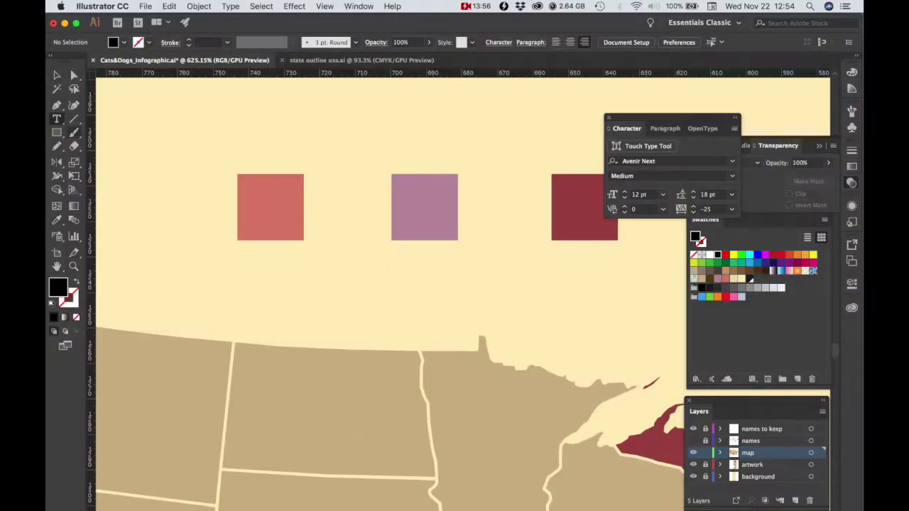
pyautogui.moveTo(256, 137); pyautogui.dragTo(365, 229)
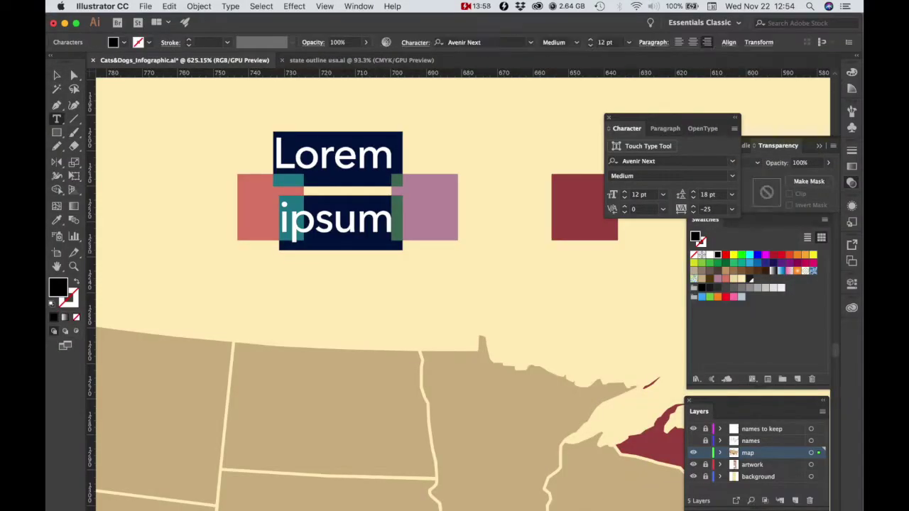
pyautogui.write('cats')
pyautogui.press('super+a')
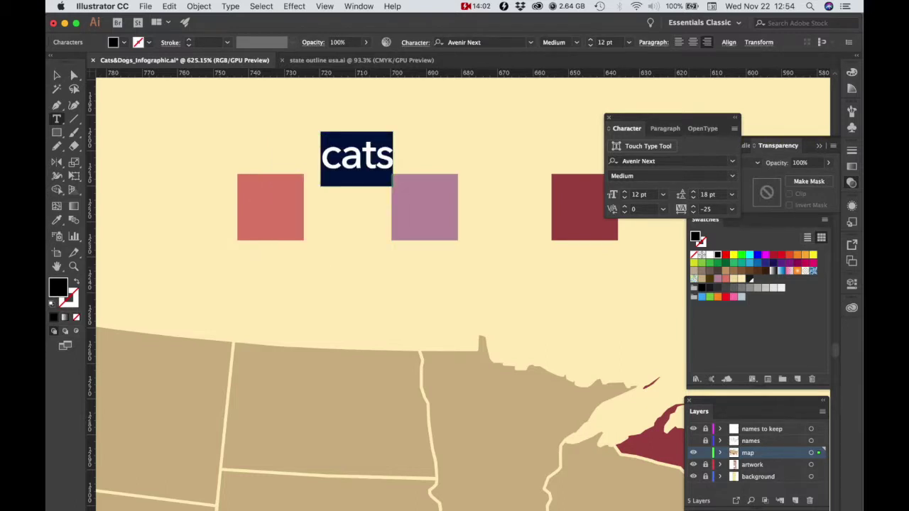
# Step: Set the "cats" label to Avenir Next Regular at 12 pt with auto leading (14.4 pt) and 0 tracking
pyautogui.click(732, 176)
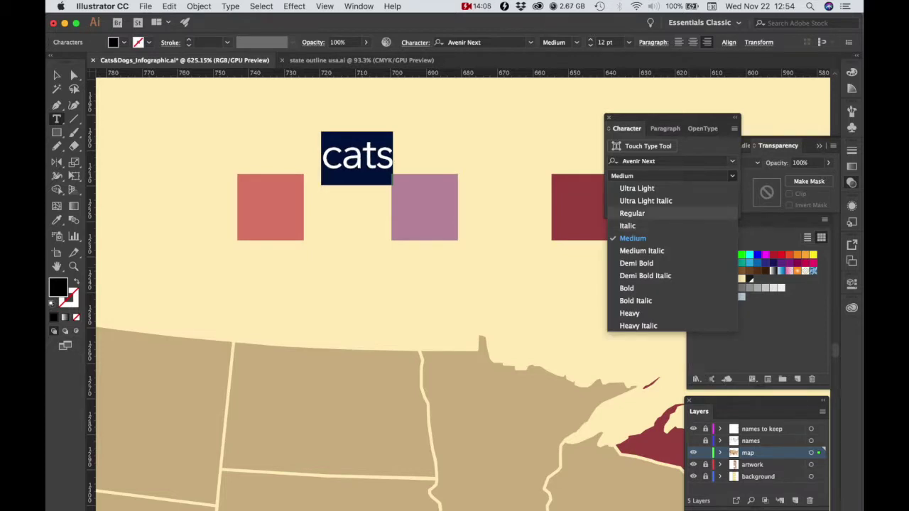
pyautogui.click(631, 213)
pyautogui.press('Escape')
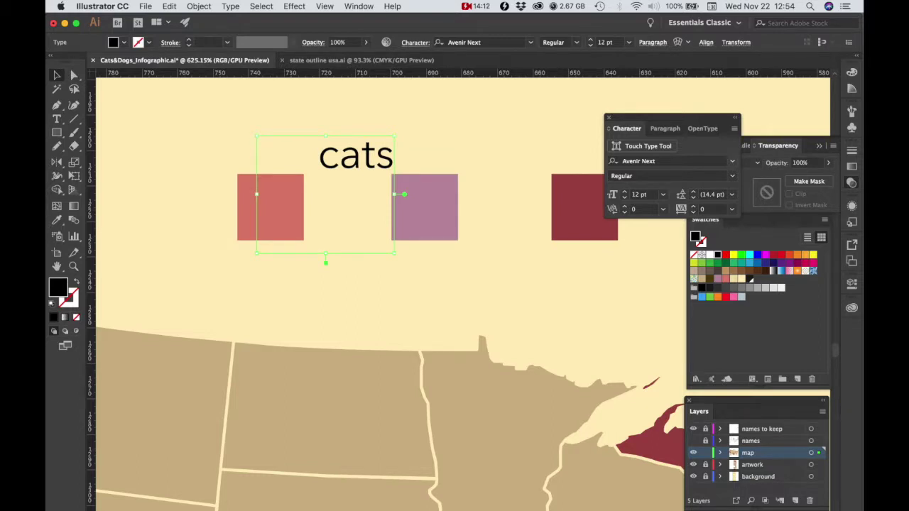
# Step: Left-align the "cats" label text and lower it level with the legend squares
pyautogui.click(663, 128)
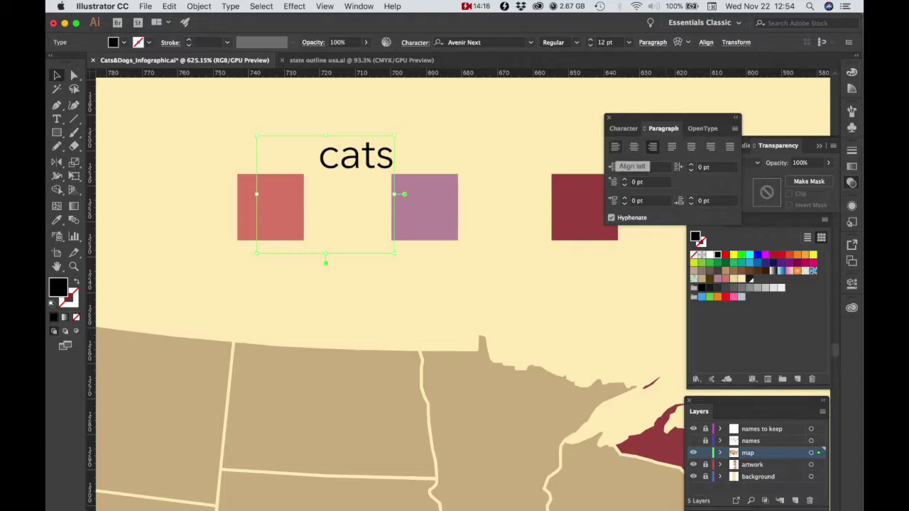
pyautogui.click(615, 147)
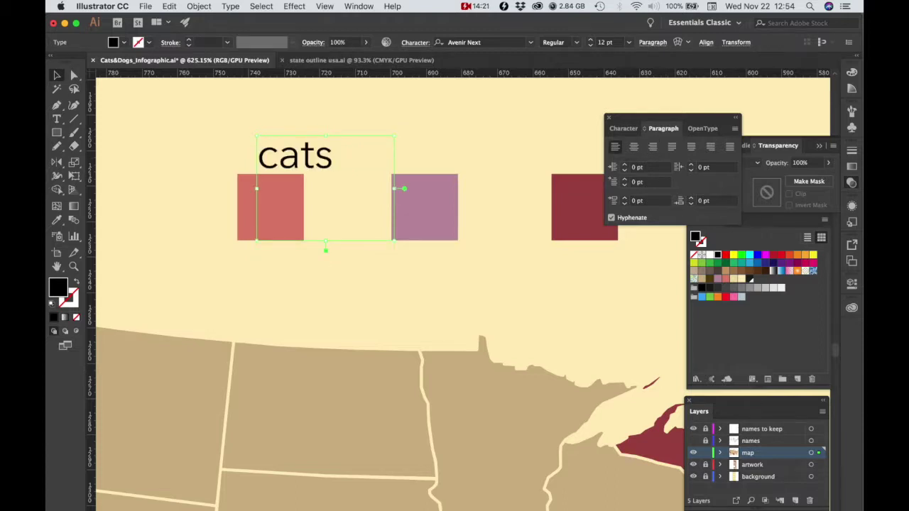
pyautogui.moveTo(294, 156); pyautogui.dragTo(295, 204)
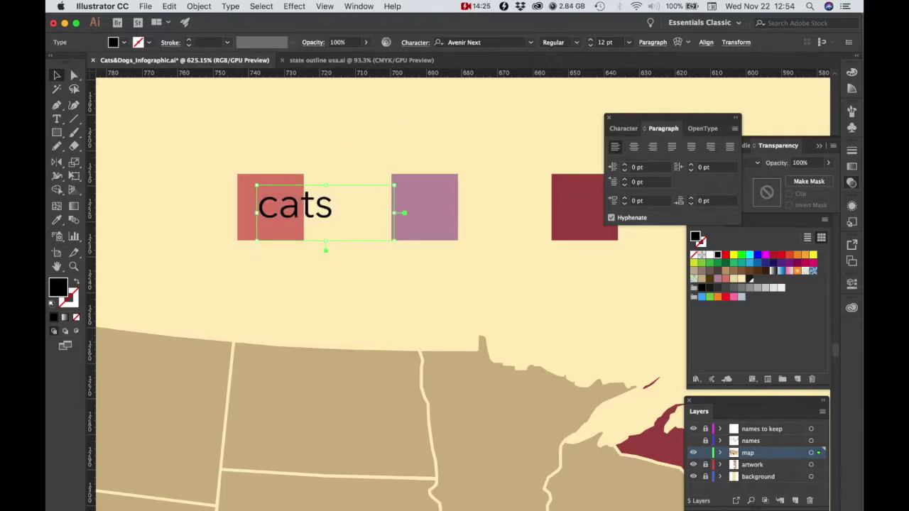
# Step: Duplicate the "cats" label to the space just after the purple square and change the copy's text to "dogs"
pyautogui.moveTo(294, 204); pyautogui.dragTo(497, 205)
pyautogui.doubleClick(497, 205)
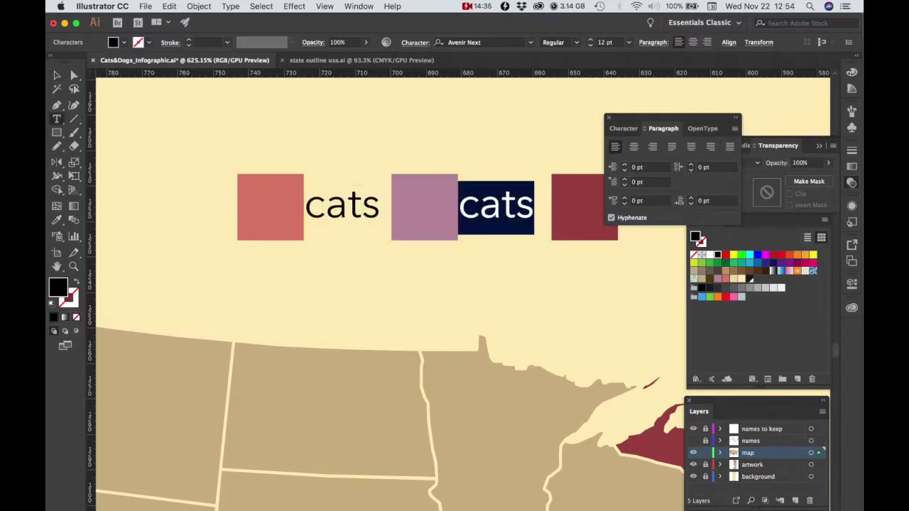
pyautogui.write('dog')
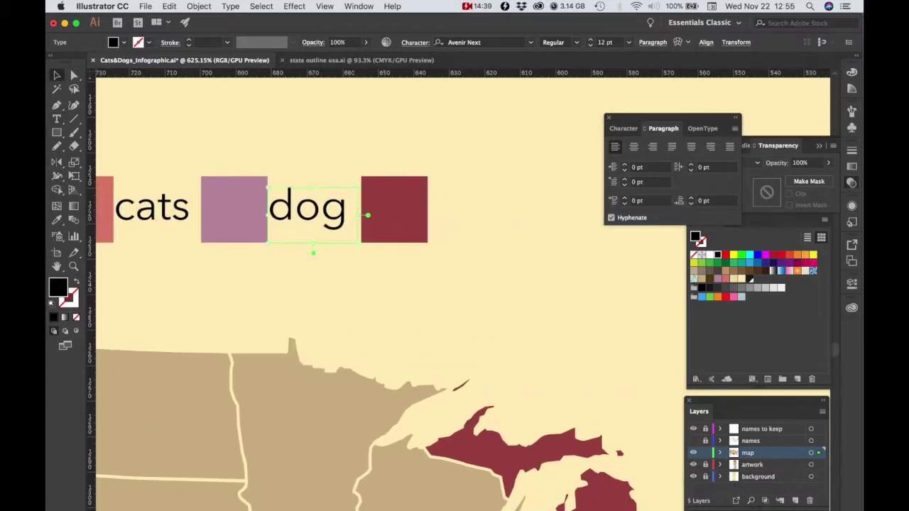
pyautogui.write('s')
pyautogui.doubleClick(317, 207)
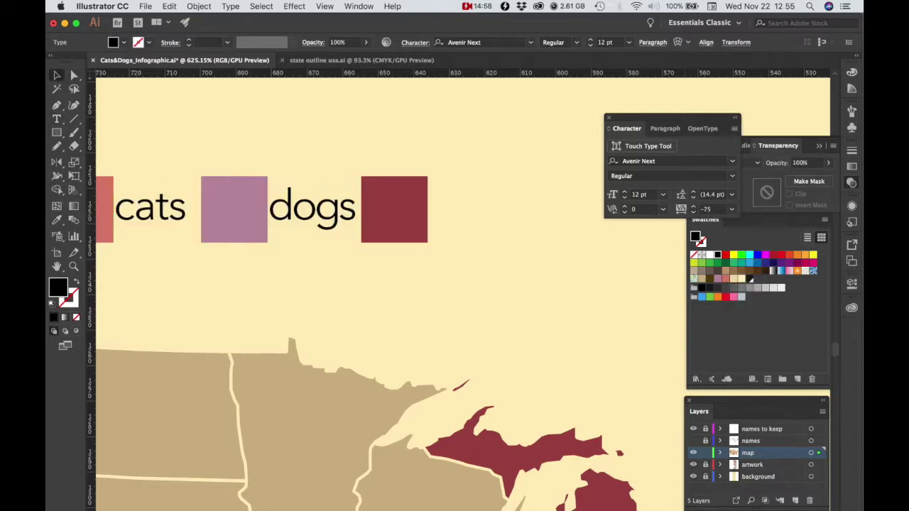
# Step: Duplicate the "dogs" label beside the dark red square and change the copy's text to "both cats and dogs"
pyautogui.moveTo(313, 213); pyautogui.dragTo(471, 213)
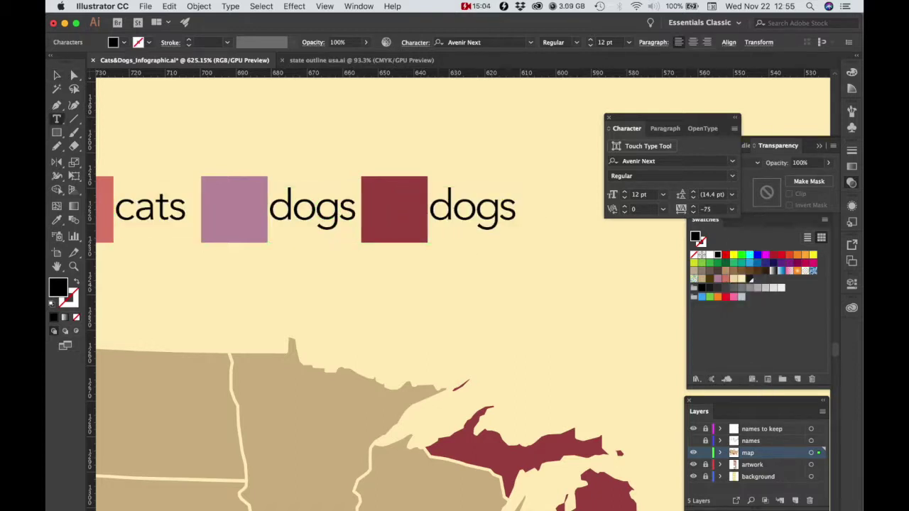
pyautogui.write('bohd')
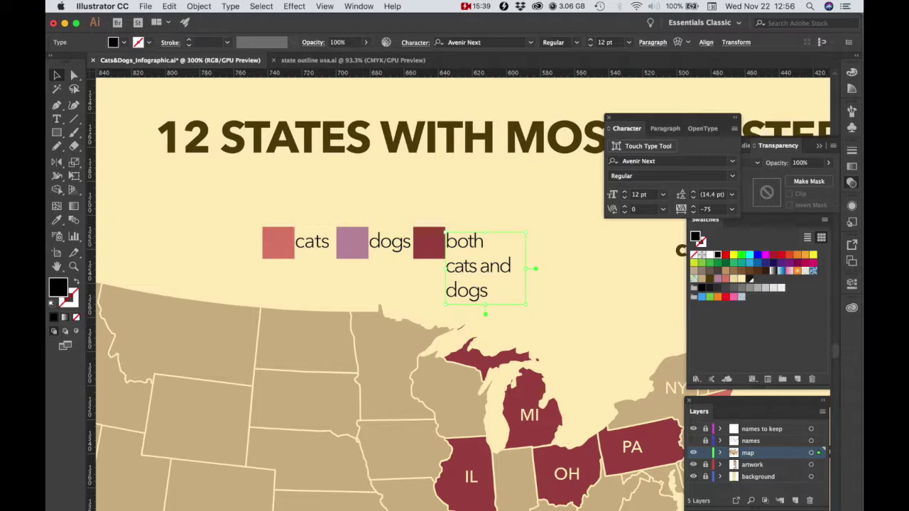
# Step: Try to group the dark red legend square with its label
pyautogui.keyDown('shift'); pyautogui.click(428, 245); pyautogui.keyUp('shift')
pyautogui.rightClick(429, 249)
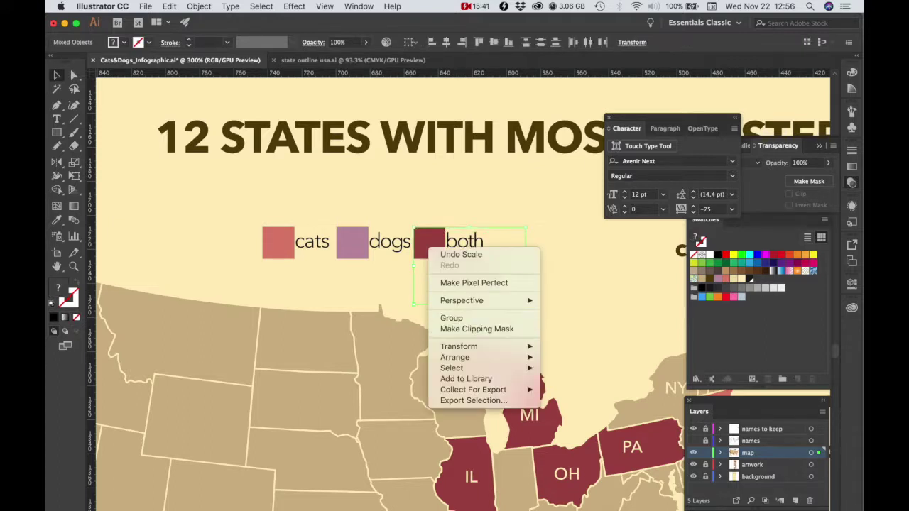
pyautogui.click(451, 318)
# Step: Select the three legend labels and nudge them slightly right, away from their squares
pyautogui.click(313, 243)
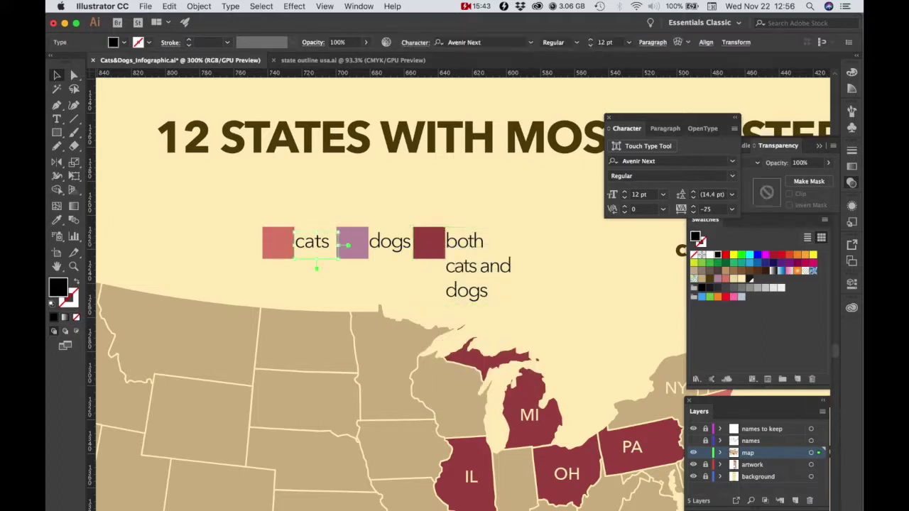
pyautogui.keyDown('shift'); pyautogui.click(464, 243); pyautogui.keyUp('shift')
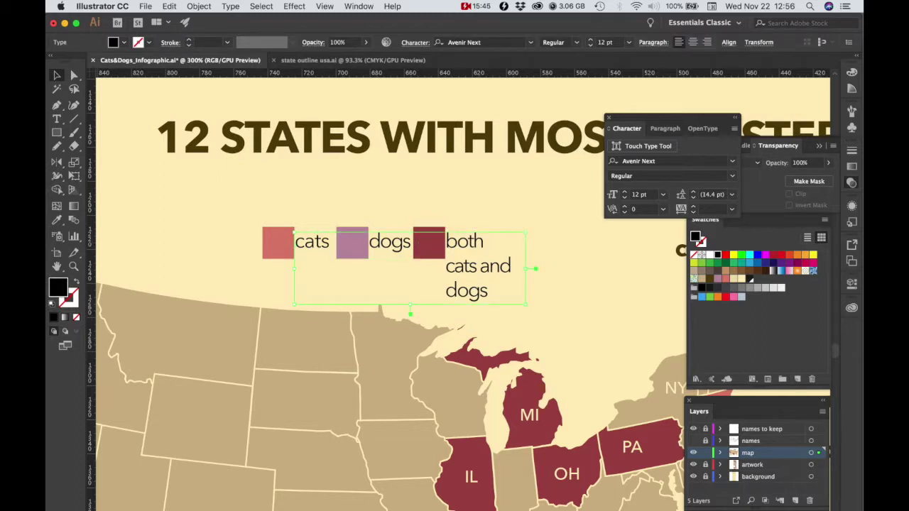
pyautogui.press('Right')
pyautogui.press('Right')
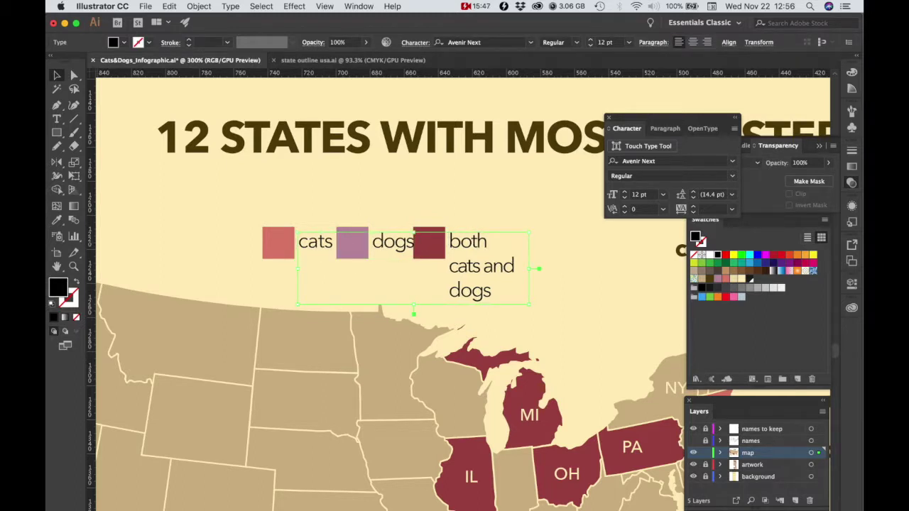
pyautogui.click(426, 195)
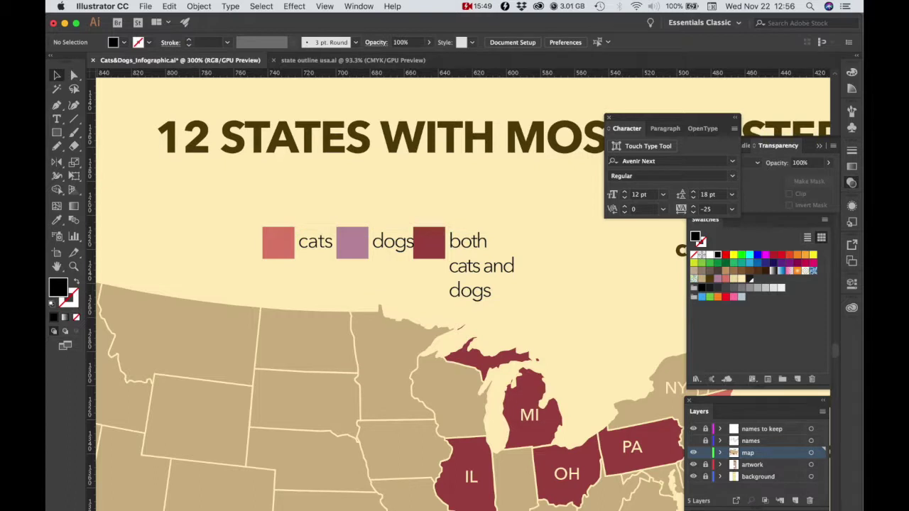
# Step: Group each legend square with its label: dark red with "both cats and dogs", purple with "dogs", and coral with "cats"
pyautogui.click(429, 242)
pyautogui.keyDown('shift'); pyautogui.click(466, 243); pyautogui.keyUp('shift')
pyautogui.rightClick(467, 242)
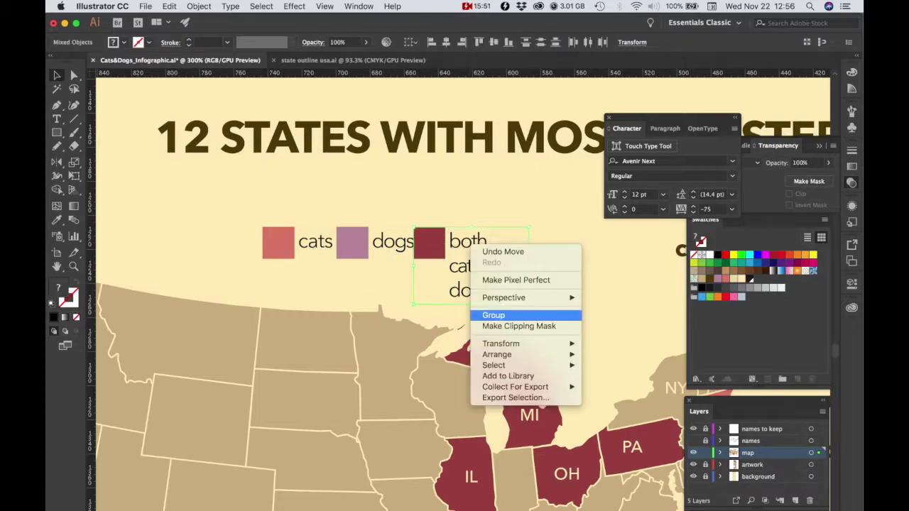
pyautogui.click(497, 316)
pyautogui.click(353, 243)
pyautogui.keyDown('shift'); pyautogui.click(379, 245); pyautogui.keyUp('shift')
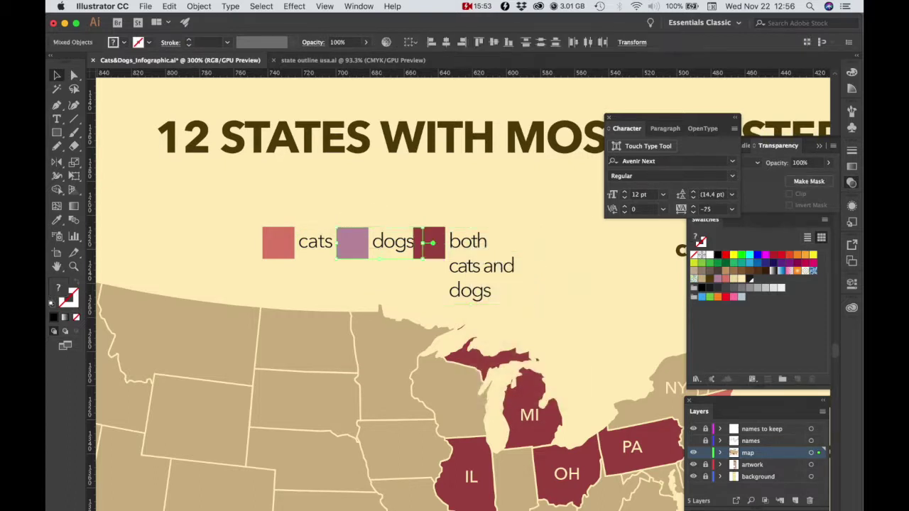
pyautogui.rightClick(379, 246)
pyautogui.click(402, 318)
pyautogui.click(277, 243)
pyautogui.keyDown('shift'); pyautogui.click(314, 242); pyautogui.keyUp('shift')
pyautogui.rightClick(313, 248)
pyautogui.click(337, 317)
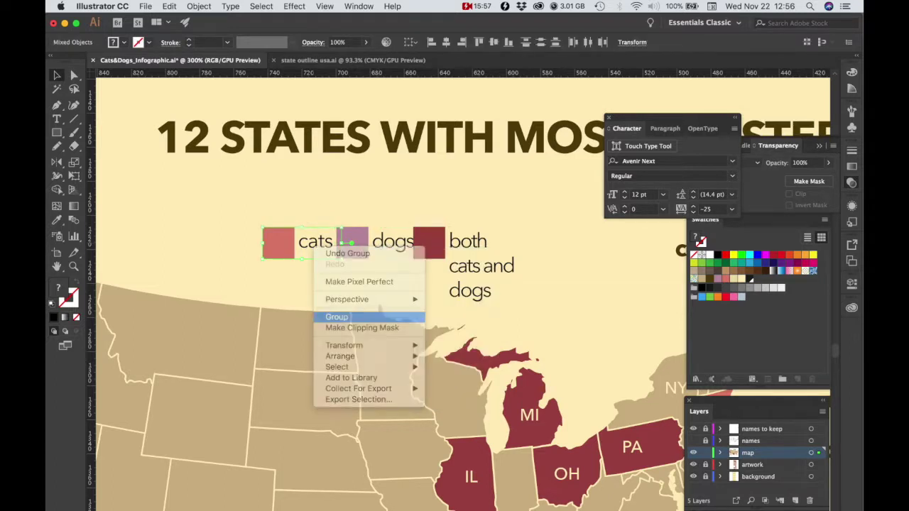
# Step: Spread the "dogs" and "both cats and dogs" legend groups to the right to leave gaps between the three entries
pyautogui.moveTo(392, 242); pyautogui.dragTo(420, 243)
pyautogui.moveTo(497, 245); pyautogui.dragTo(530, 245)
pyautogui.press('Left')
pyautogui.press('Left')
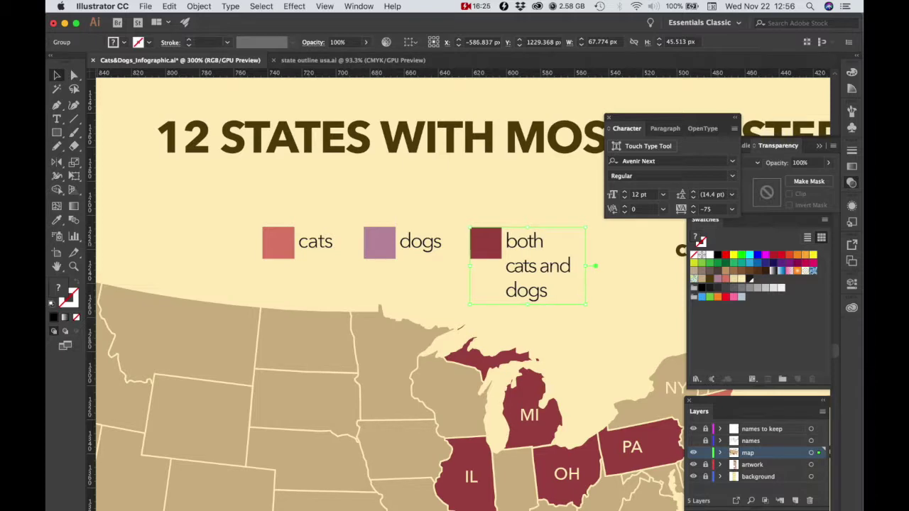
# Step: Unlock the "names to keep" and "names" layers
pyautogui.moveTo(257, 322); pyautogui.dragTo(172, 317)
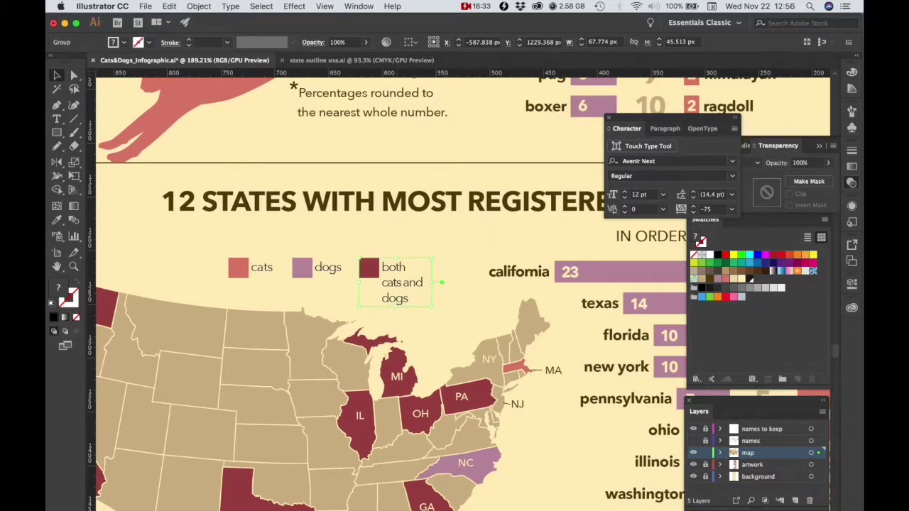
pyautogui.scroll(-3, 463, 290)
pyautogui.scroll(2, 463, 291)
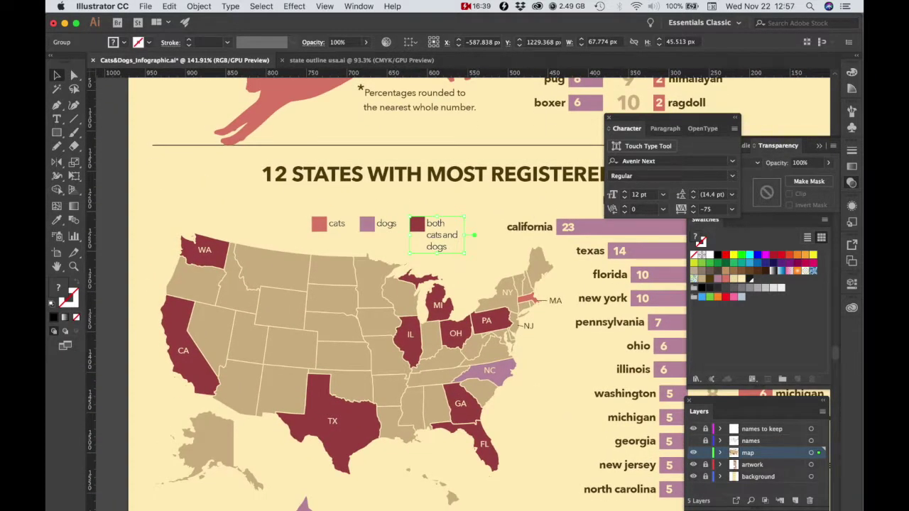
pyautogui.moveTo(705, 429); pyautogui.dragTo(705, 441)
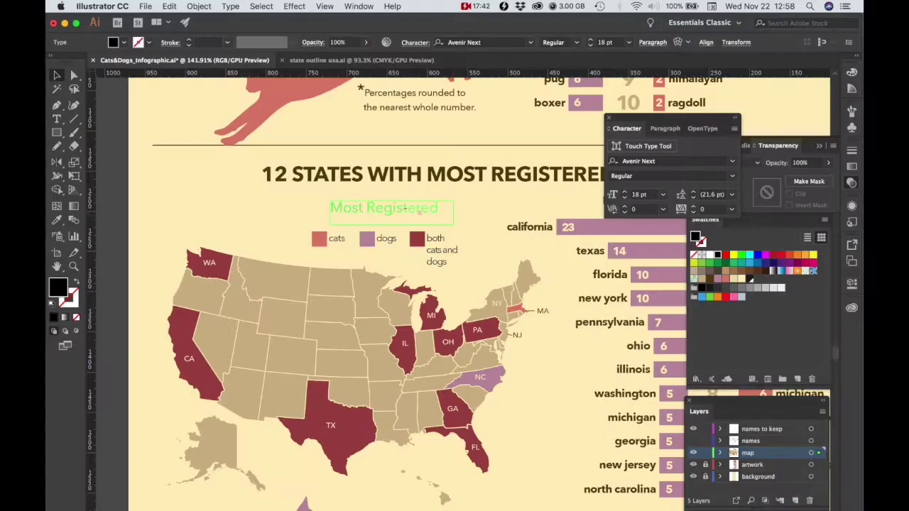
# Step: Center-align the "Most Registered" heading and move it down closer to the legend squares
pyautogui.press('Escape')
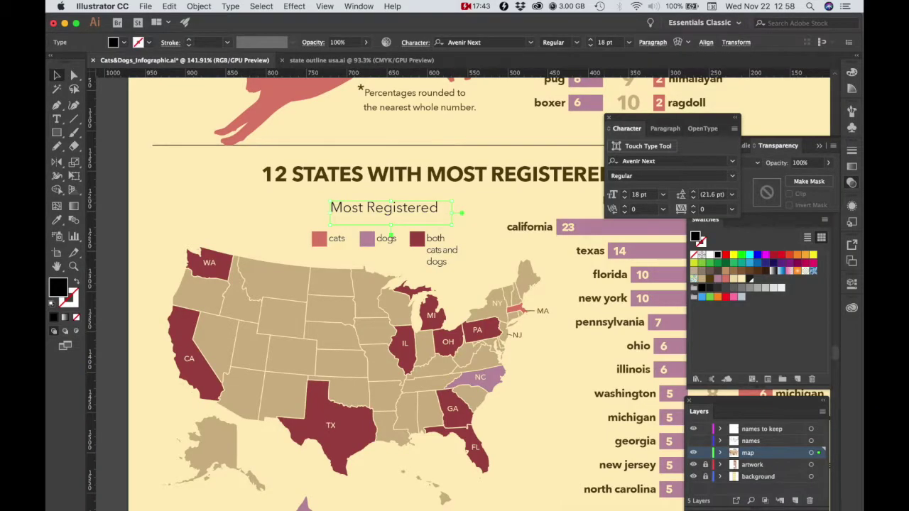
pyautogui.click(663, 129)
pyautogui.click(633, 147)
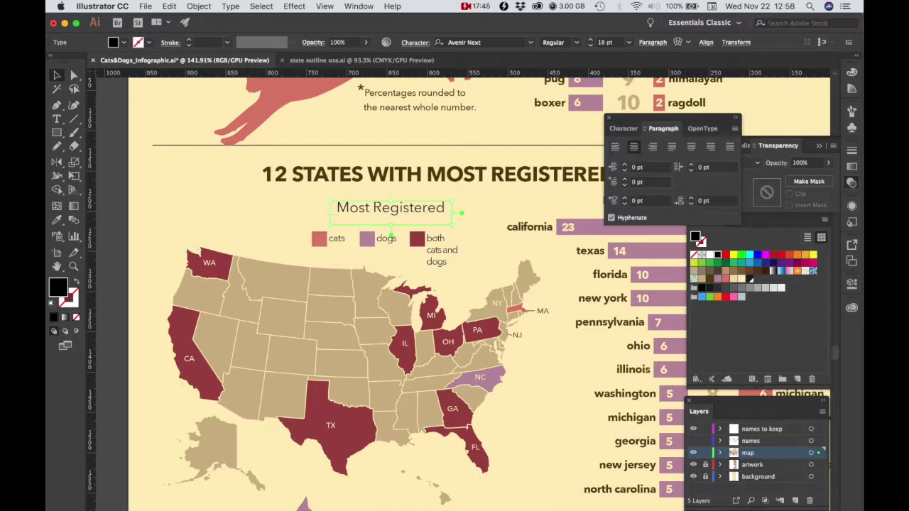
pyautogui.moveTo(374, 208)
pyautogui.mouseDown()
pyautogui.moveTo(356, 222)
pyautogui.moveTo(375, 221)
pyautogui.mouseUp()
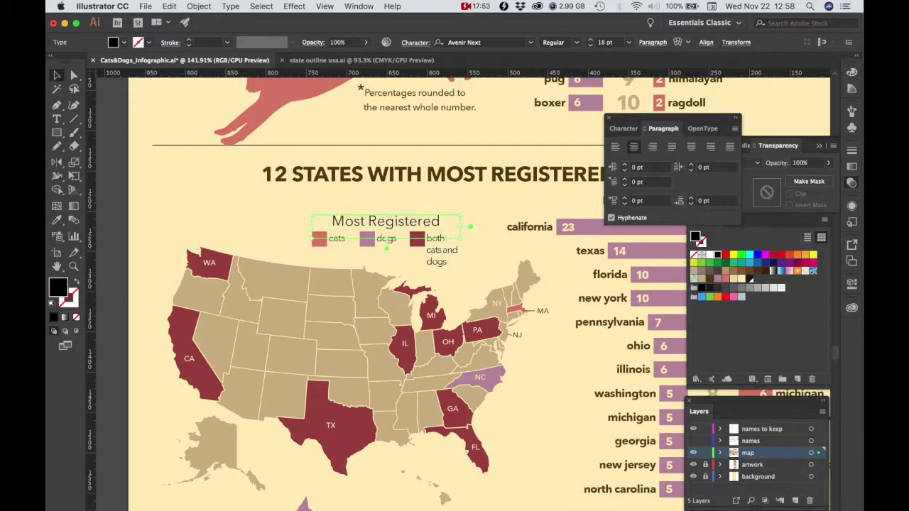
# Step: Set the tracking of the "Most Registered" heading text to -50
pyautogui.click(57, 118)
pyautogui.click(385, 221)
pyautogui.press('super+a')
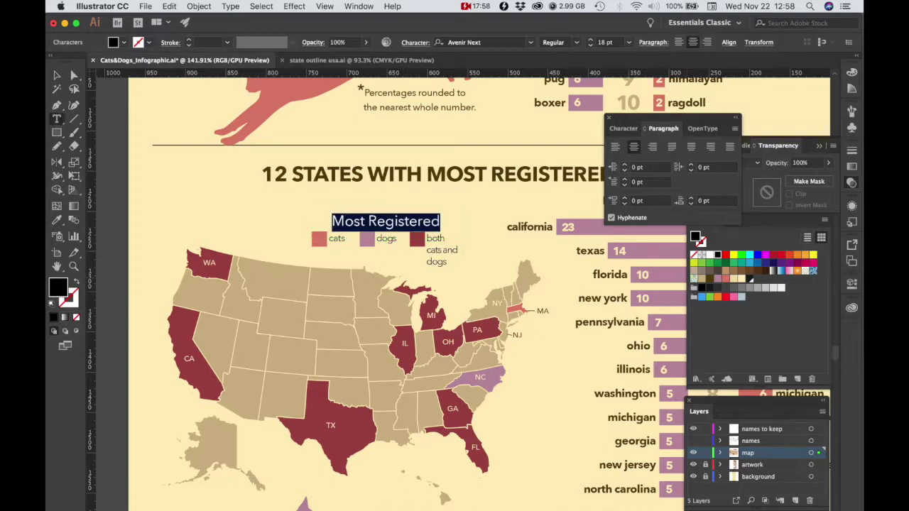
pyautogui.click(624, 128)
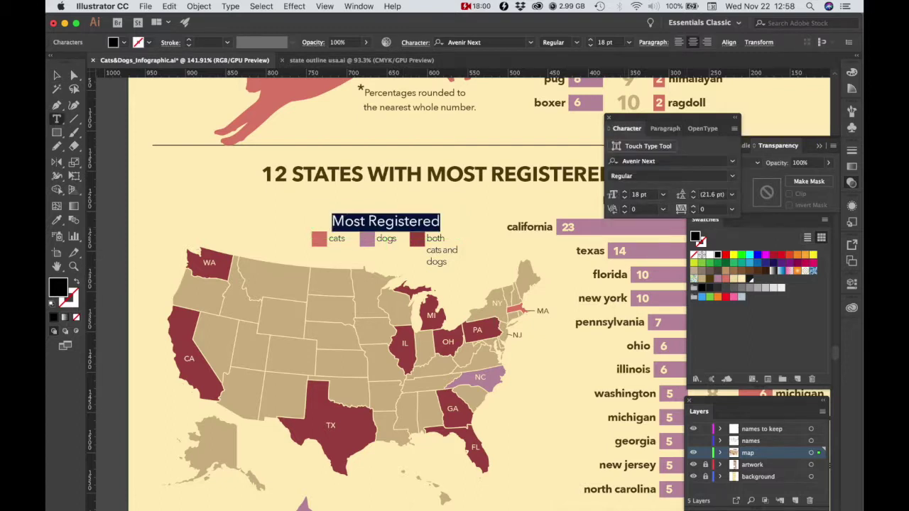
pyautogui.click(732, 209)
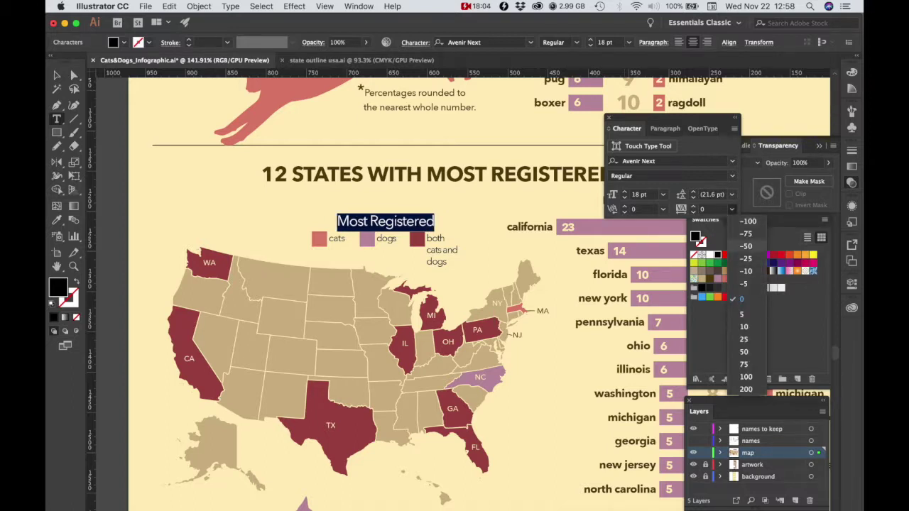
pyautogui.click(743, 245)
pyautogui.press('Escape')
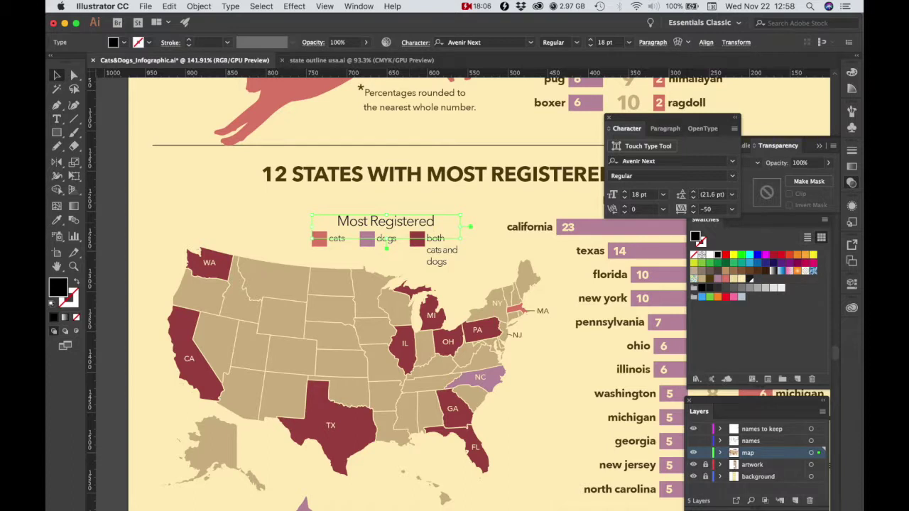
# Step: Show the guides and add a horizontal guide along the baseline of the "IN ORDER BY PERCENTAGE" subtitle
pyautogui.moveTo(385, 239); pyautogui.dragTo(286, 256)
pyautogui.press('super+;')
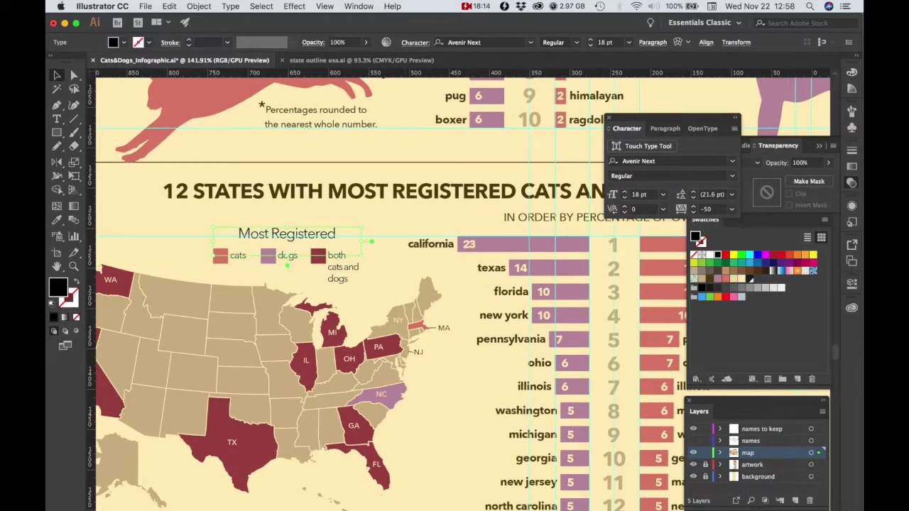
pyautogui.scroll(5, 449, 220)
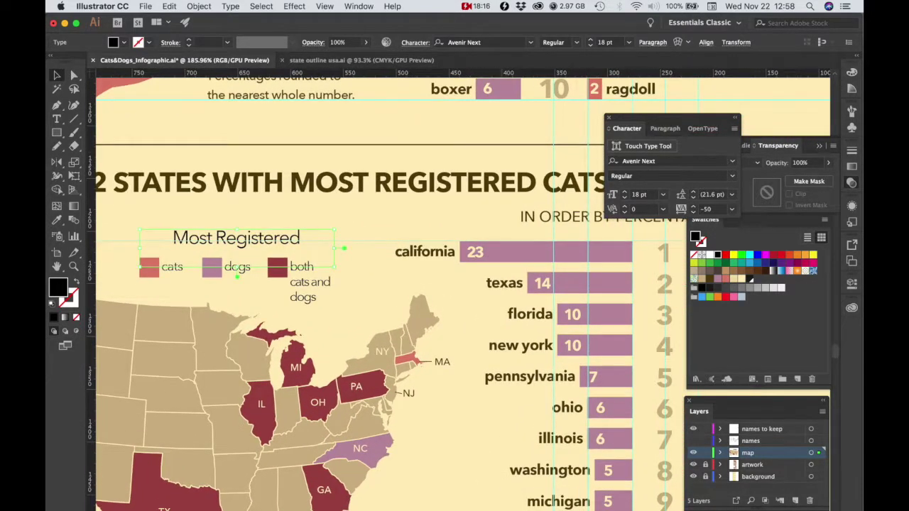
pyautogui.moveTo(426, 73); pyautogui.dragTo(426, 242)
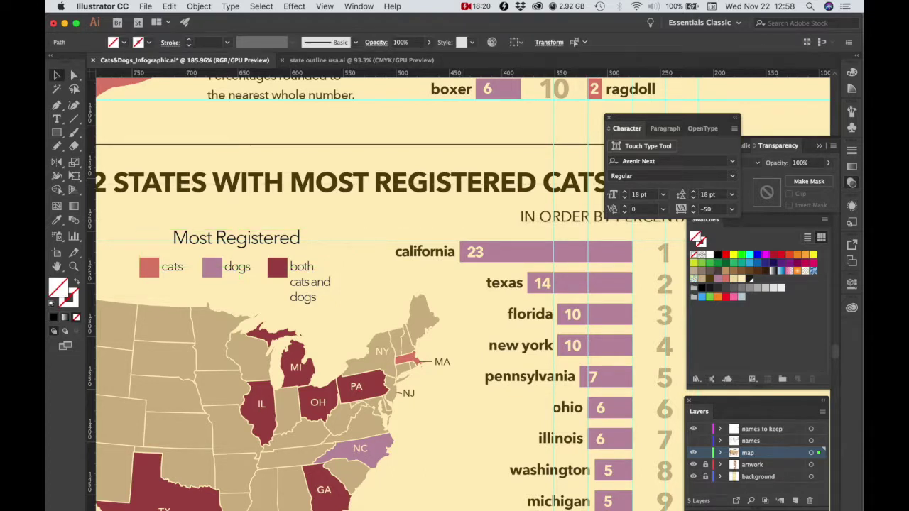
pyautogui.hscroll(2, 391, 213)
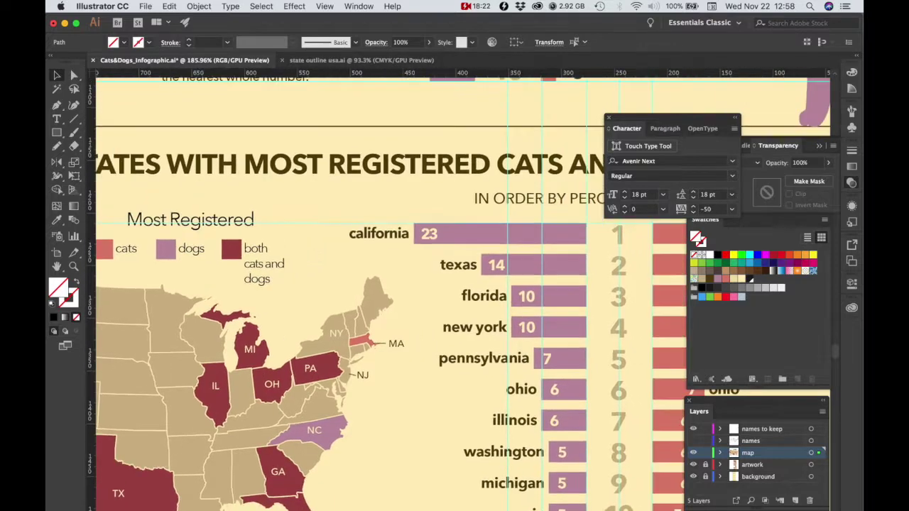
pyautogui.scroll(4, 391, 213)
pyautogui.hscroll(2, 390, 213)
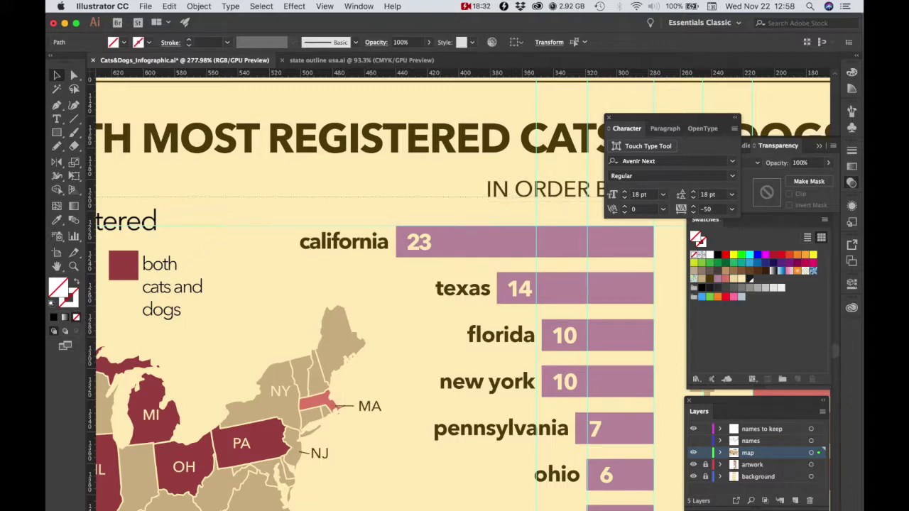
# Step: Move the "Most Registered" heading up so it sits between the two horizontal guides above the legend
pyautogui.hscroll(-5, 390, 298)
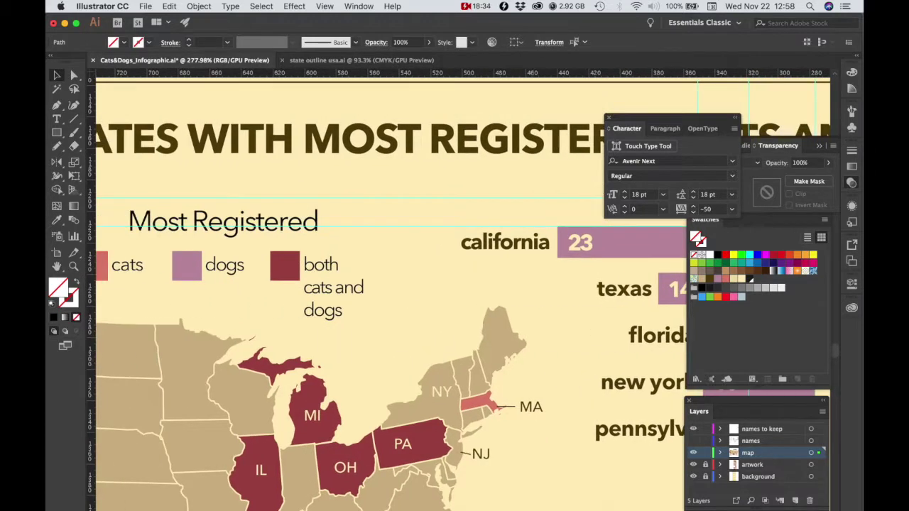
pyautogui.click(223, 221)
pyautogui.moveTo(223, 221); pyautogui.dragTo(223, 210)
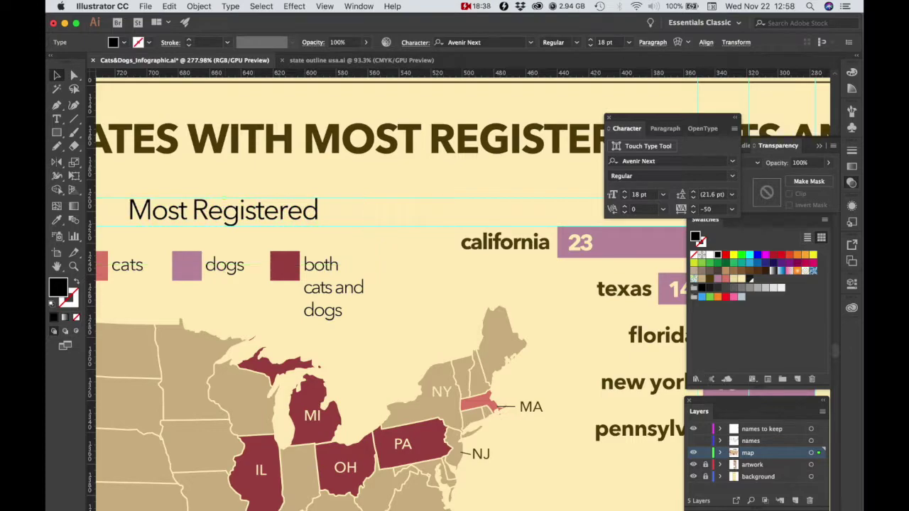
pyautogui.press('super+minus')
pyautogui.press('super+minus')
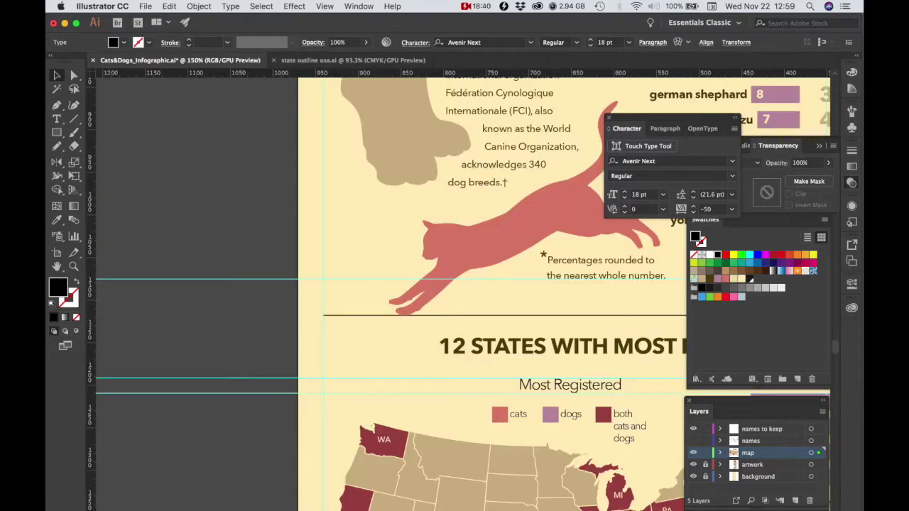
# Step: Deselect the legend objects and hide the guides around the map section
pyautogui.scroll(-5, 577, 330)
pyautogui.hscroll(5, 576, 330)
pyautogui.scroll(-3, 576, 330)
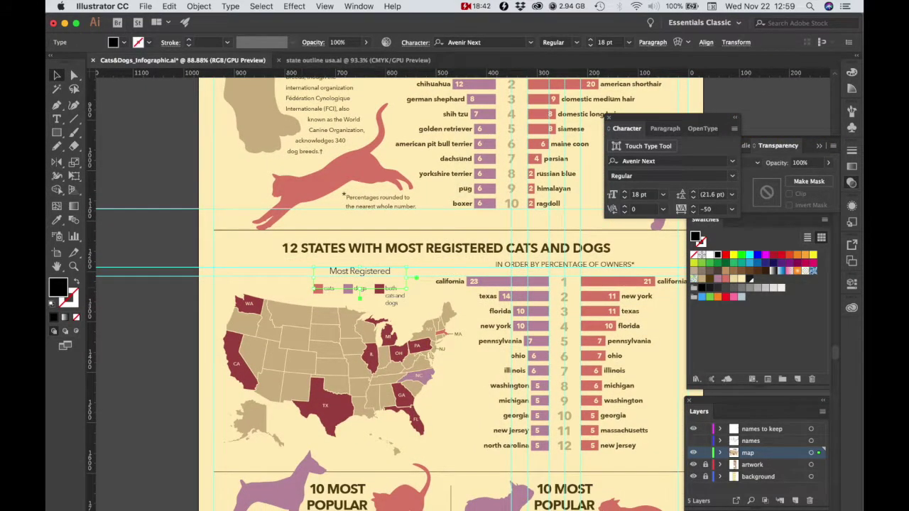
pyautogui.press('shift+super+a')
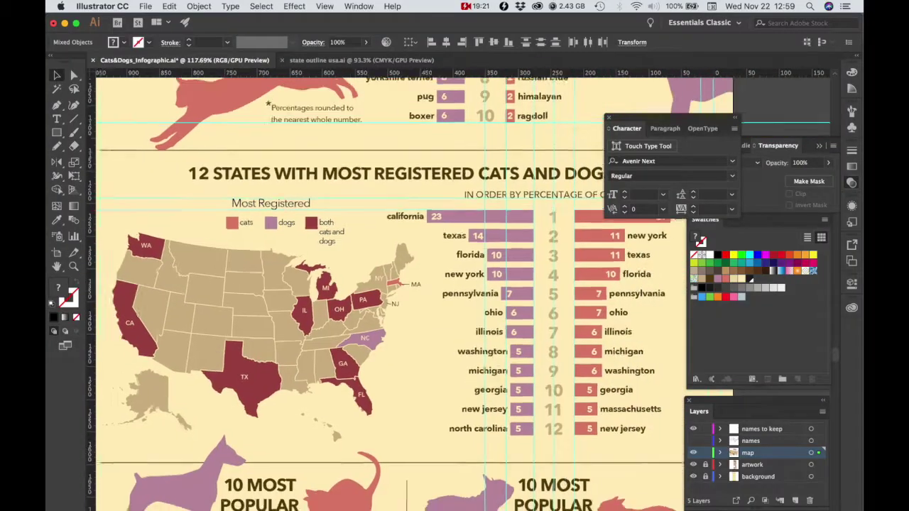
pyautogui.scroll(-2, 404, 283)
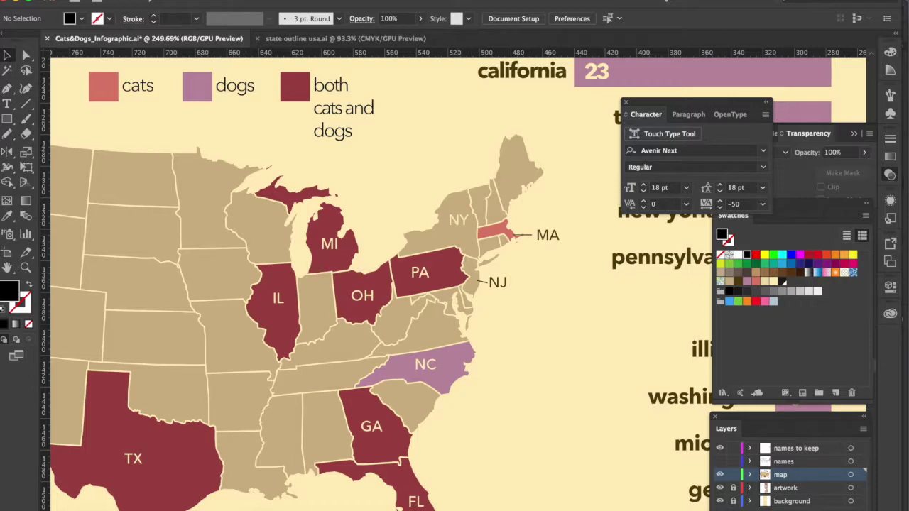
# Step: Fill the New York and New Jersey shapes on the map with the legend's coral red for cats
pyautogui.click(450, 234)
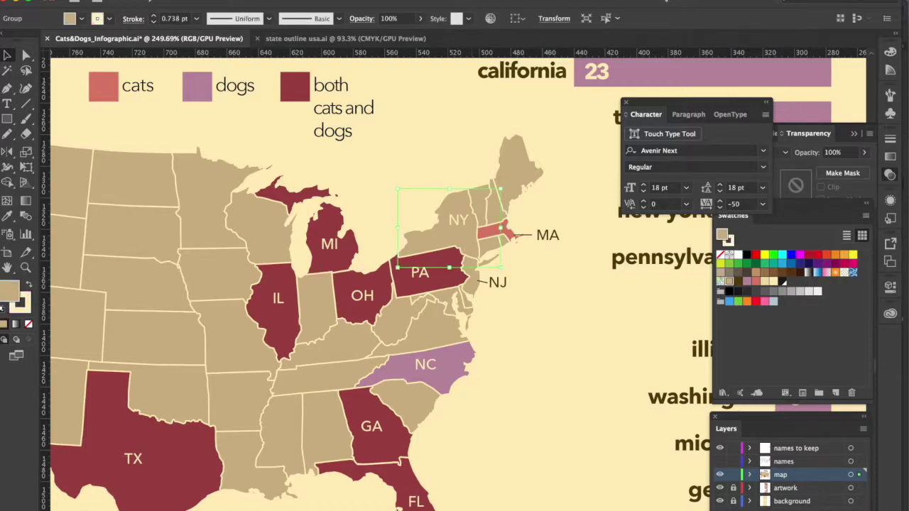
pyautogui.keyDown('shift'); pyautogui.click(426, 273); pyautogui.keyUp('shift')
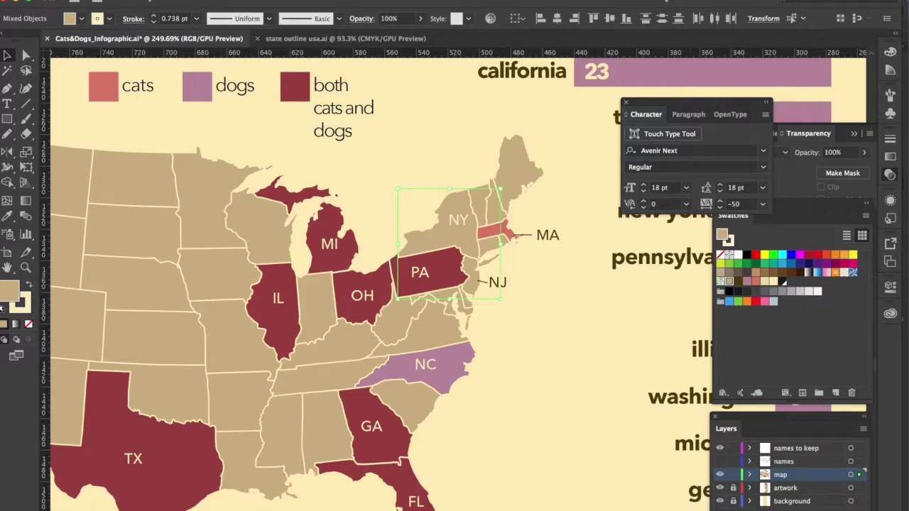
pyautogui.click(756, 282)
pyautogui.press('shift+super+a')
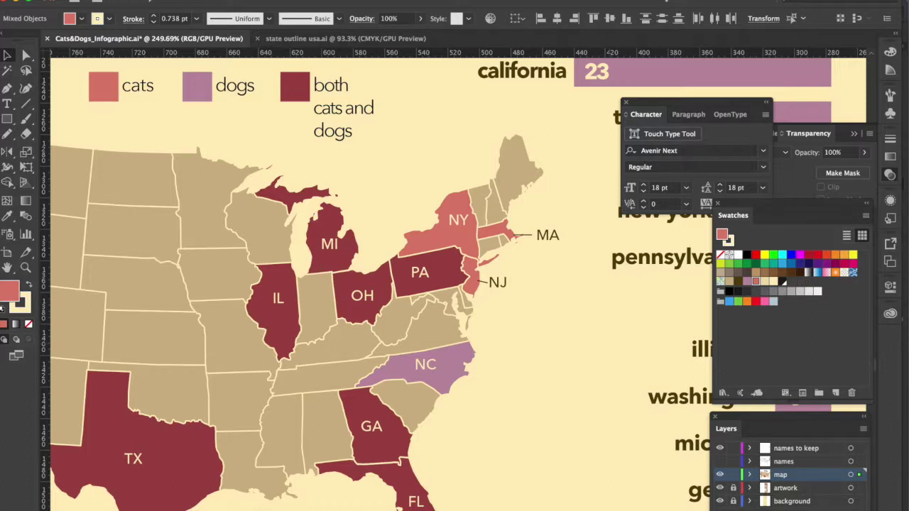
# Step: Overlay New York and New Jersey with copies filled in the legend's dogs purple, using the Multiply blending mode
pyautogui.press('shift+super+b')
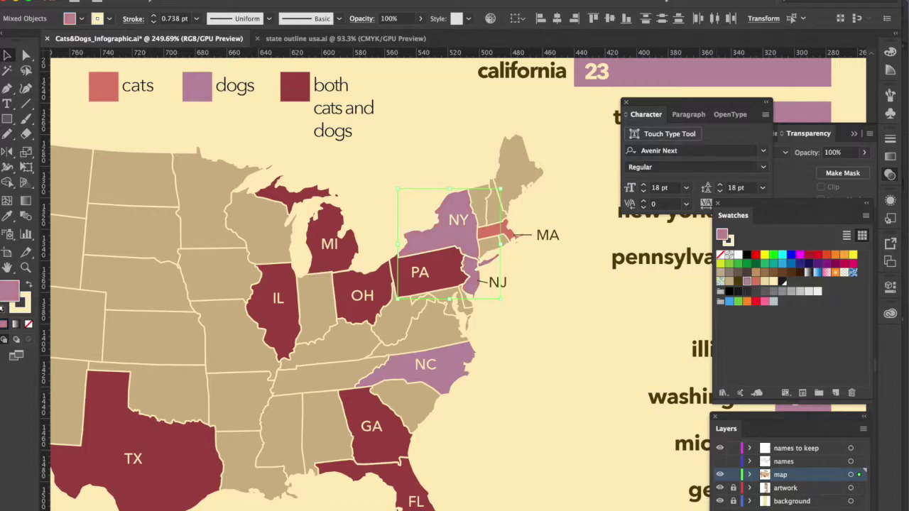
pyautogui.click(853, 133)
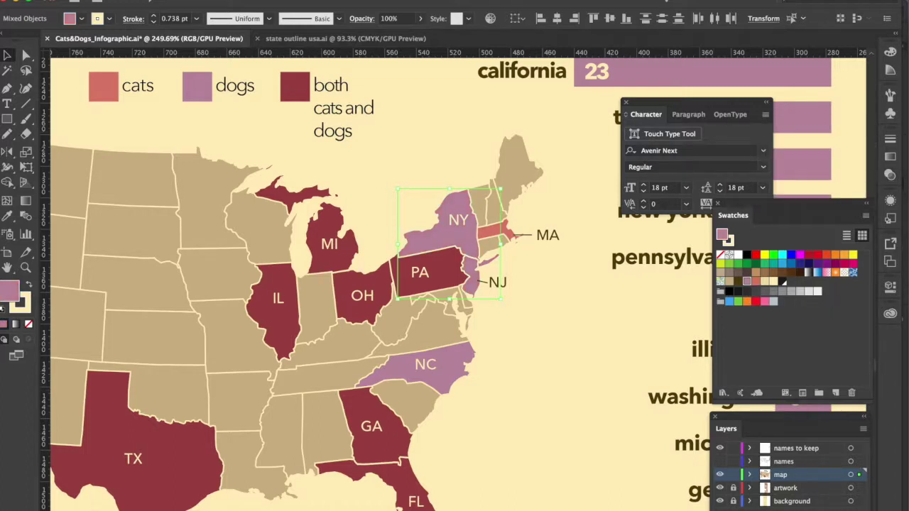
pyautogui.click(889, 174)
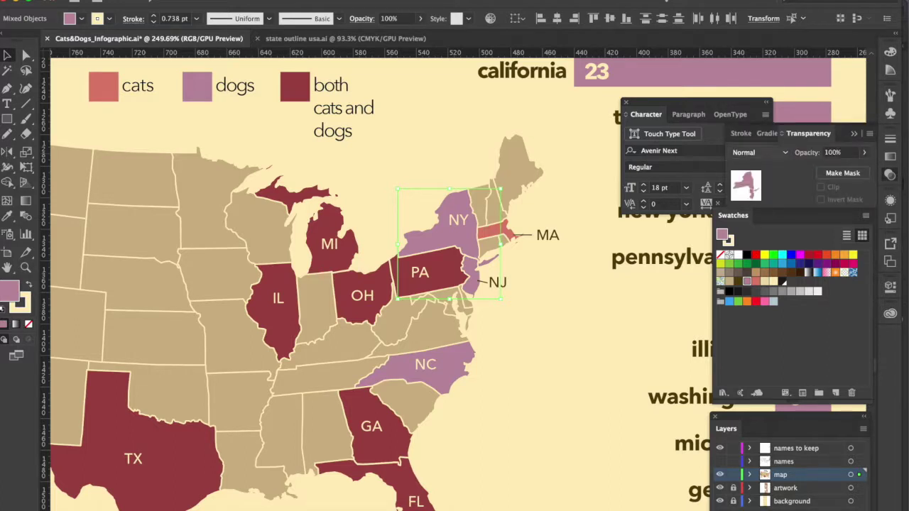
pyautogui.click(760, 152)
pyautogui.click(756, 197)
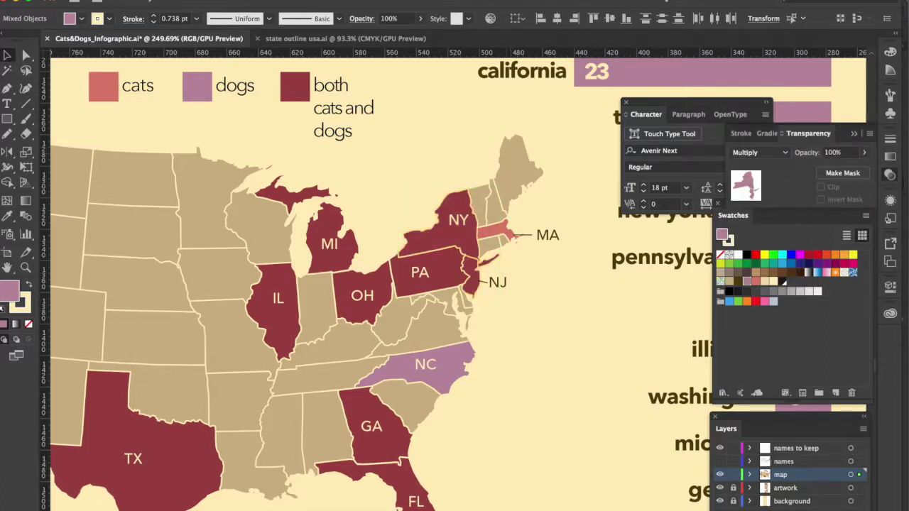
# Step: Overlay another copy of New York and New Jersey with no fill and the cream stroke in Normal blending mode
pyautogui.click(436, 242)
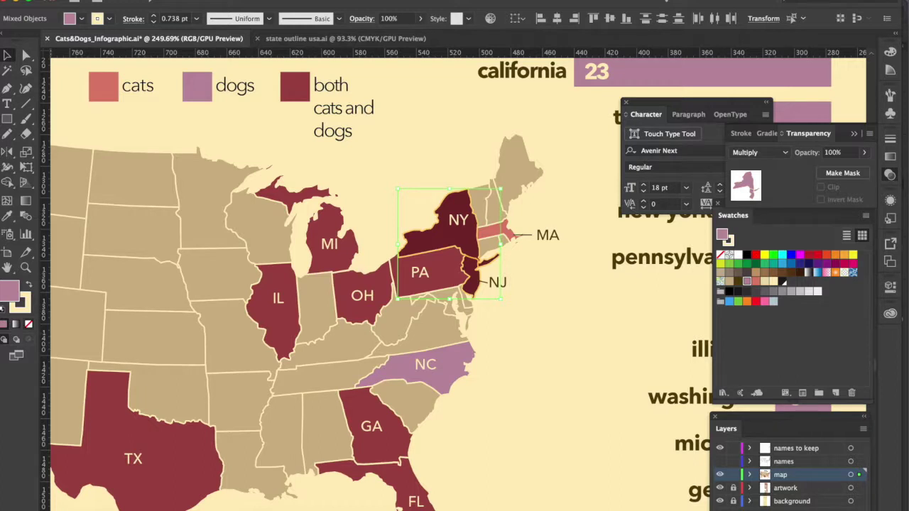
pyautogui.click(28, 324)
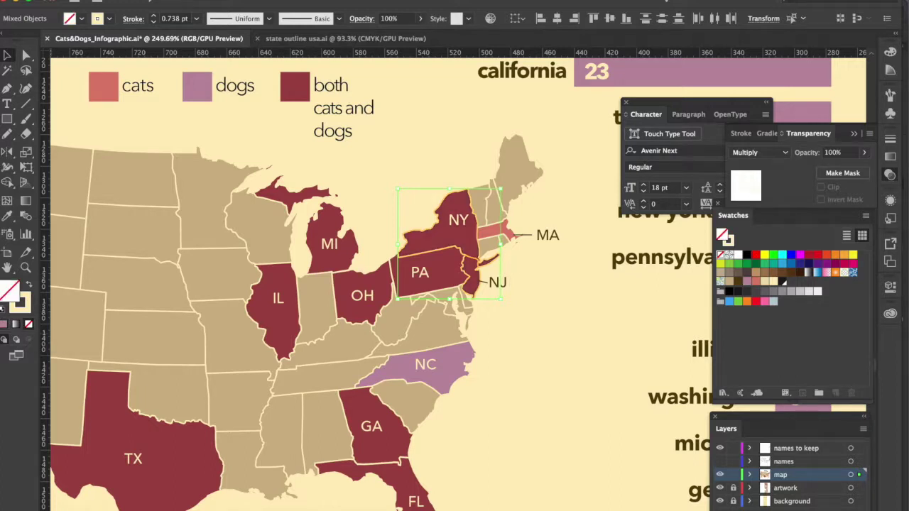
pyautogui.click(21, 307)
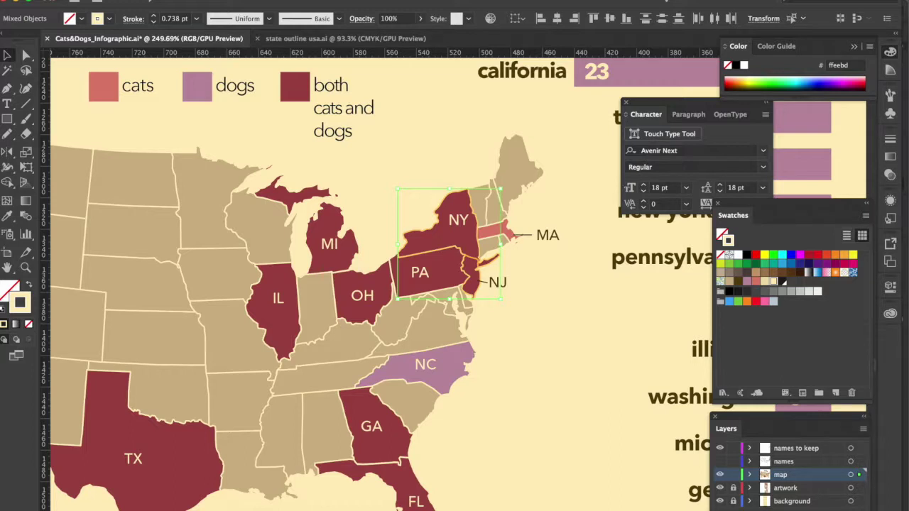
pyautogui.click(889, 174)
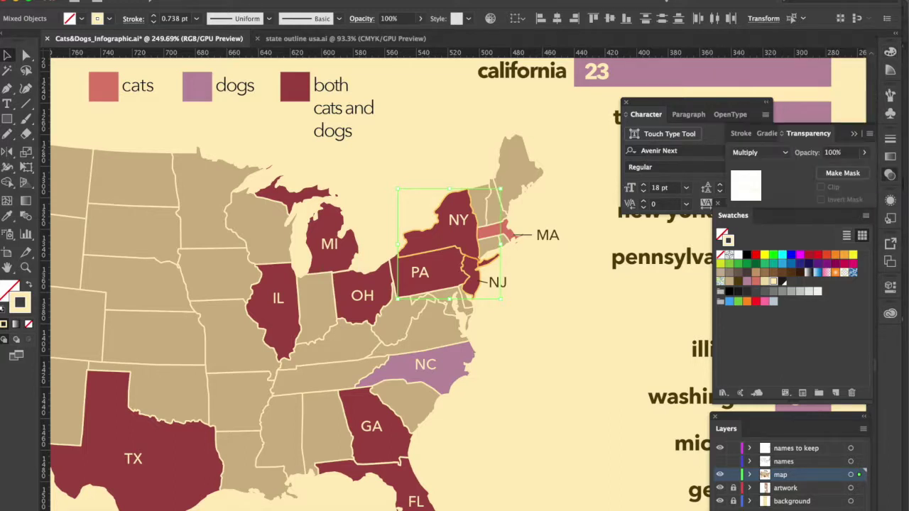
pyautogui.click(759, 152)
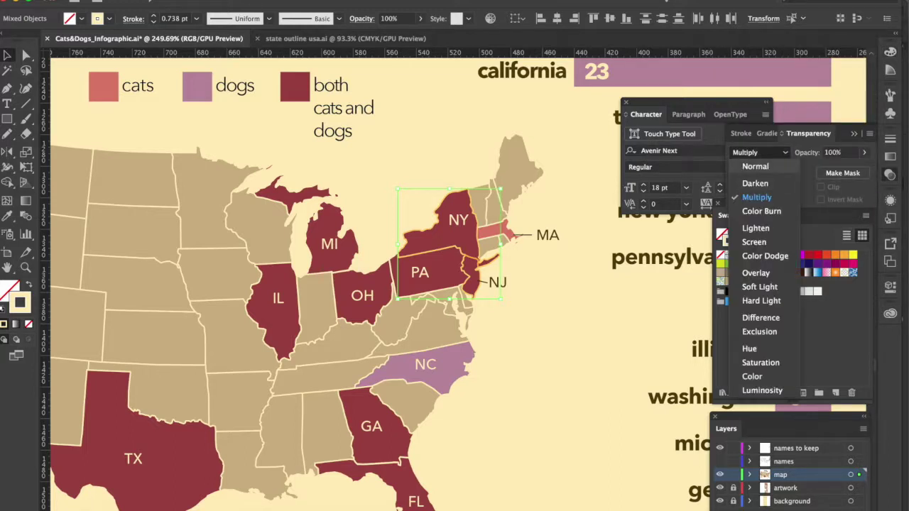
pyautogui.click(746, 152)
pyautogui.press('super+shift+a')
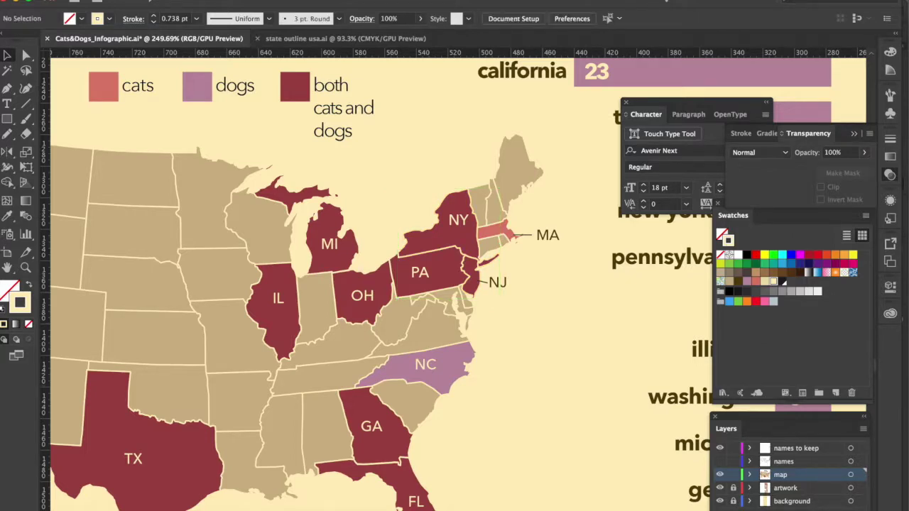
# Step: Review the coloured map, its legend and how the 12 states section fits with the rest of the infographic
pyautogui.scroll(-1, 455, 284)
pyautogui.scroll(-3, 355, 284)
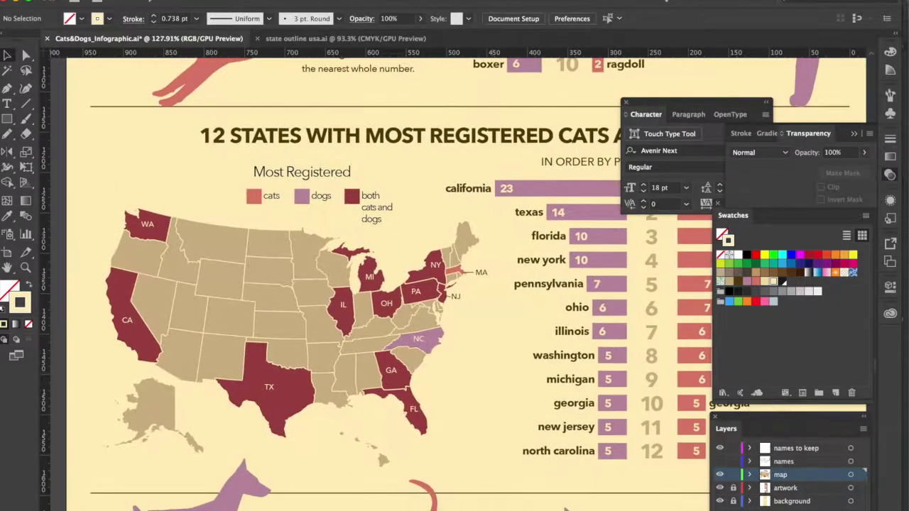
pyautogui.scroll(1, 355, 284)
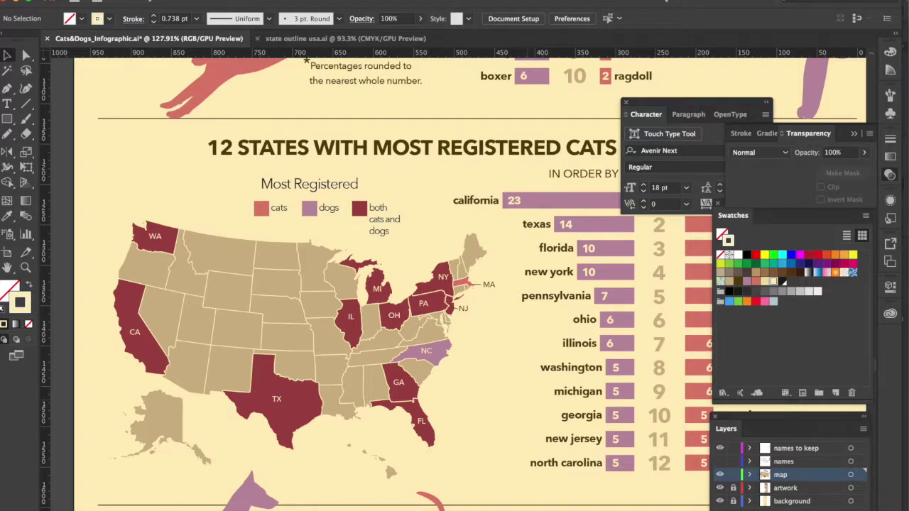
pyautogui.scroll(-1, 355, 284)
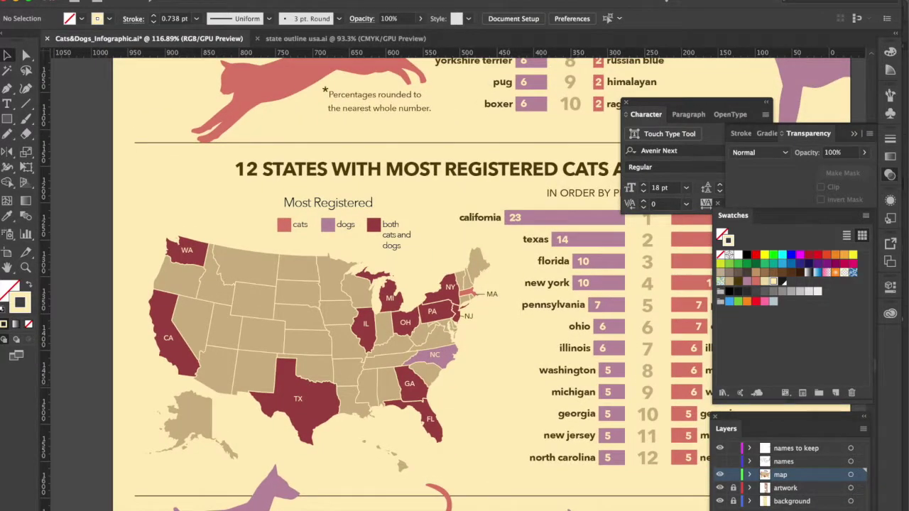
pyautogui.scroll(-4, 603, 398)
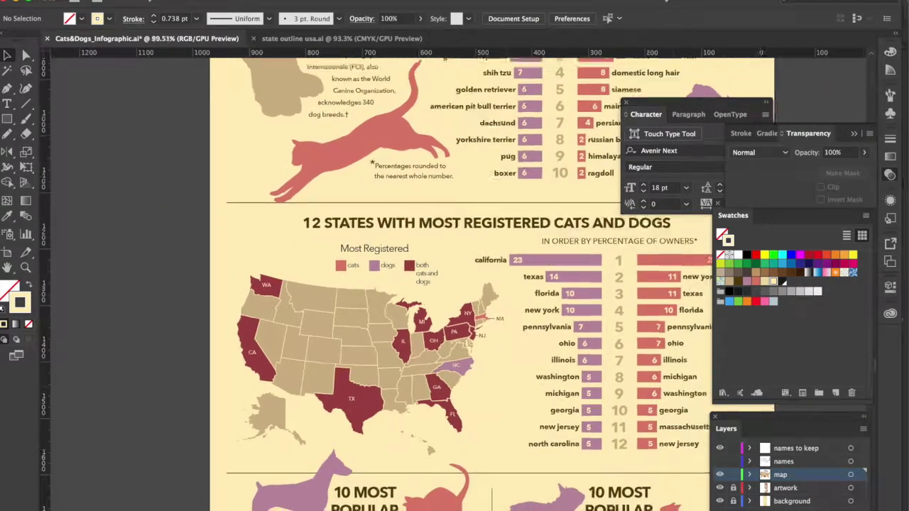
pyautogui.scroll(-4, 603, 398)
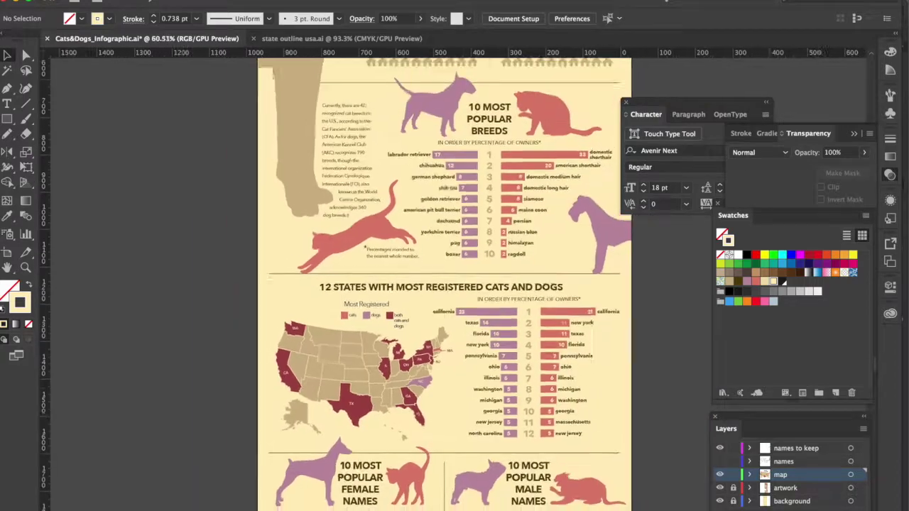
pyautogui.scroll(-3, 496, 284)
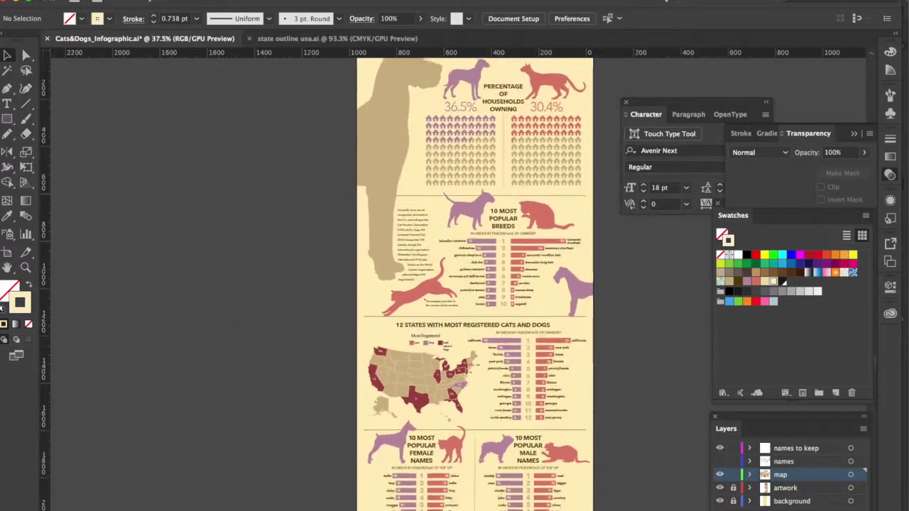
pyautogui.scroll(-1, 462, 284)
pyautogui.scroll(-1, 461, 284)
pyautogui.scroll(2, 461, 284)
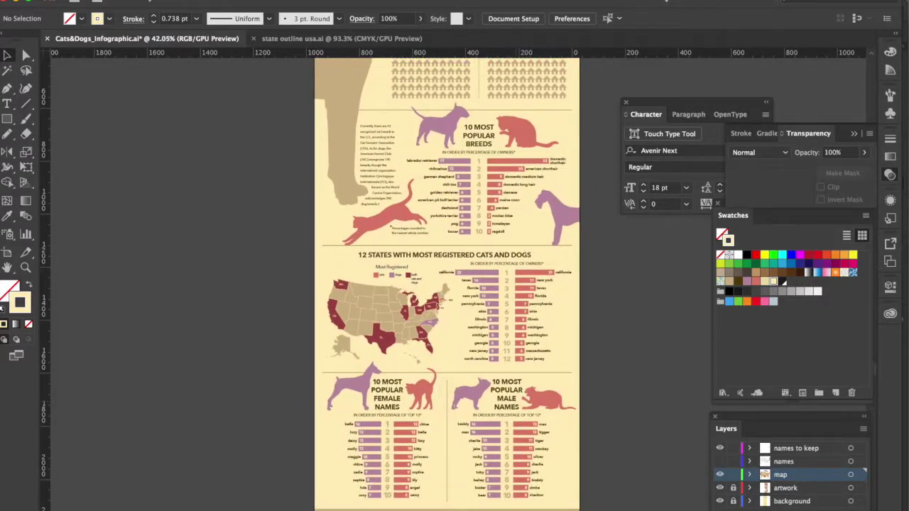
pyautogui.scroll(3, 500, 435)
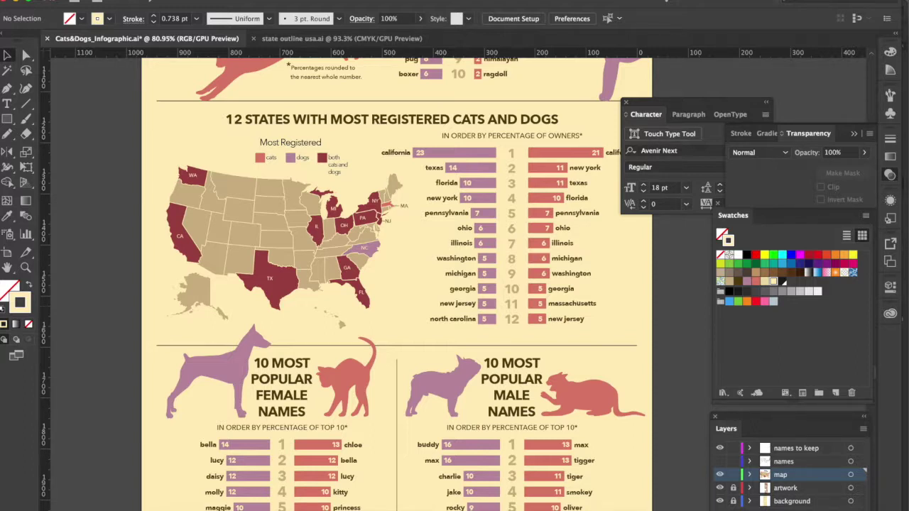
pyautogui.scroll(-5, 397, 284)
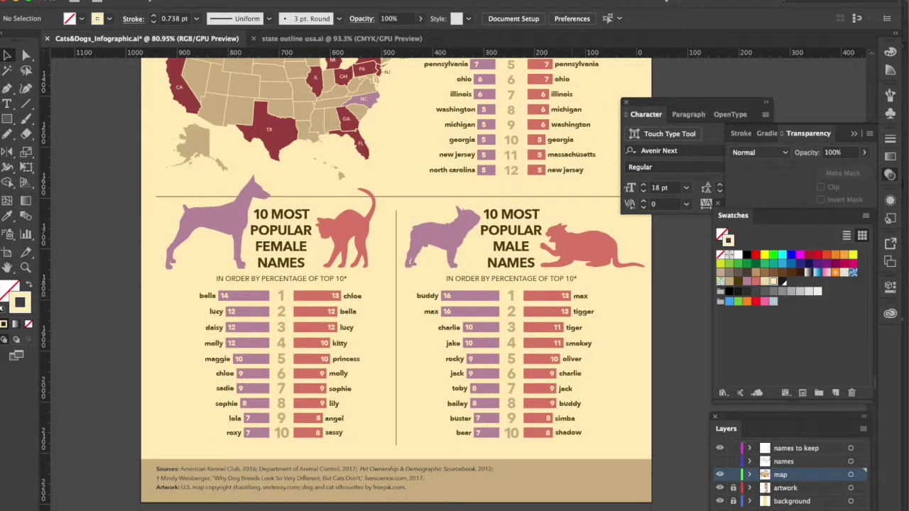
pyautogui.scroll(5, 396, 284)
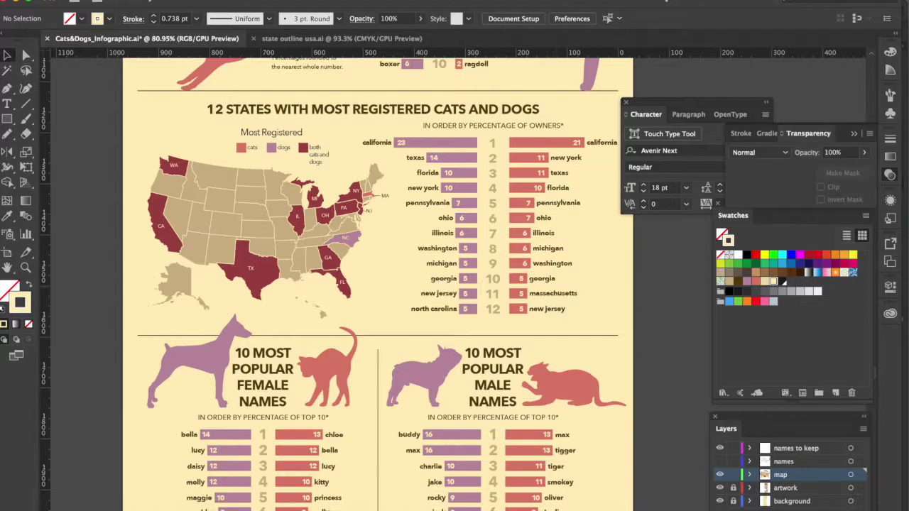
pyautogui.scroll(6, 396, 284)
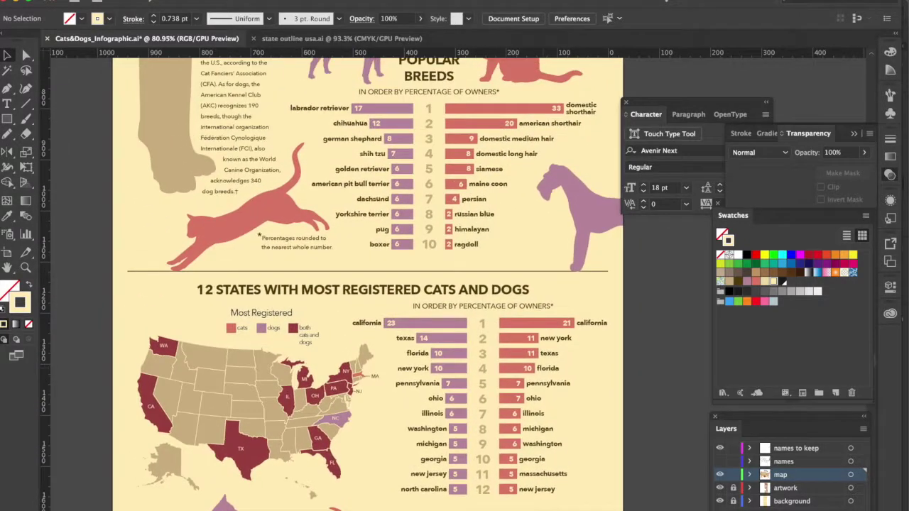
pyautogui.scroll(-4, 646, 348)
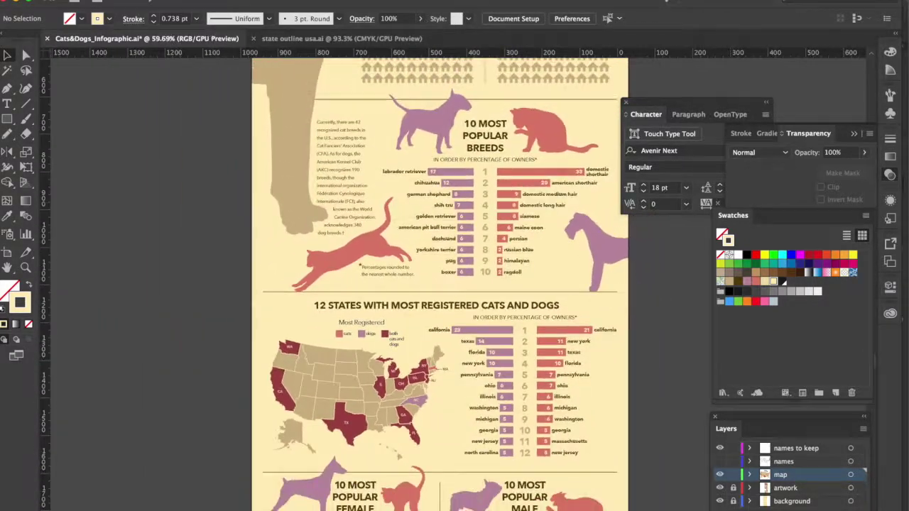
pyautogui.scroll(8, 426, 284)
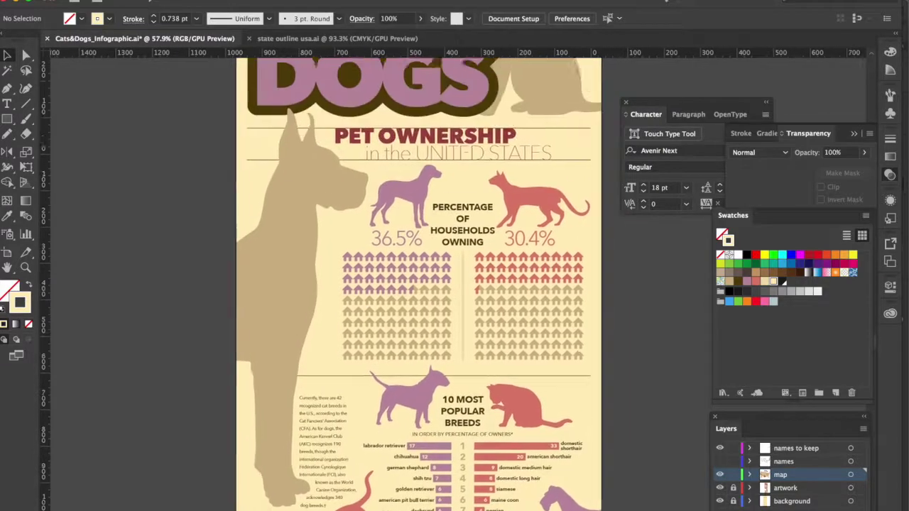
pyautogui.scroll(2, 426, 284)
pyautogui.scroll(-12, 440, 284)
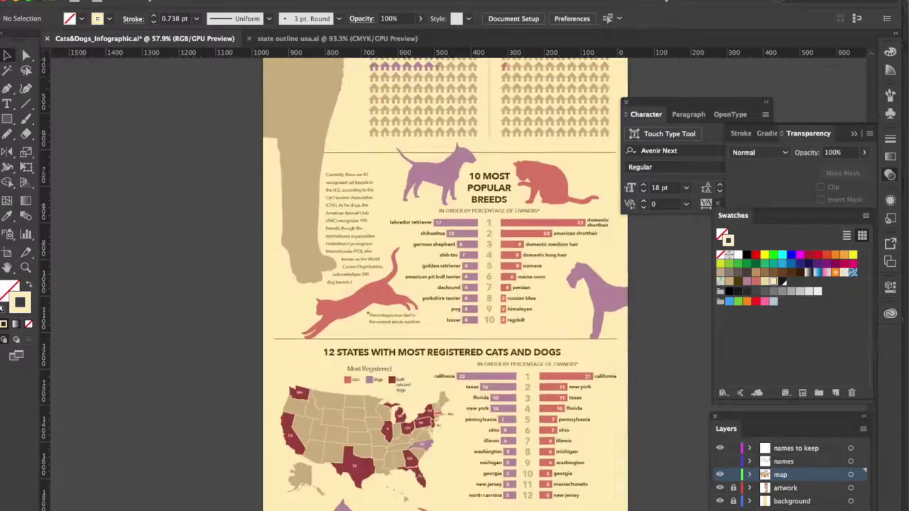